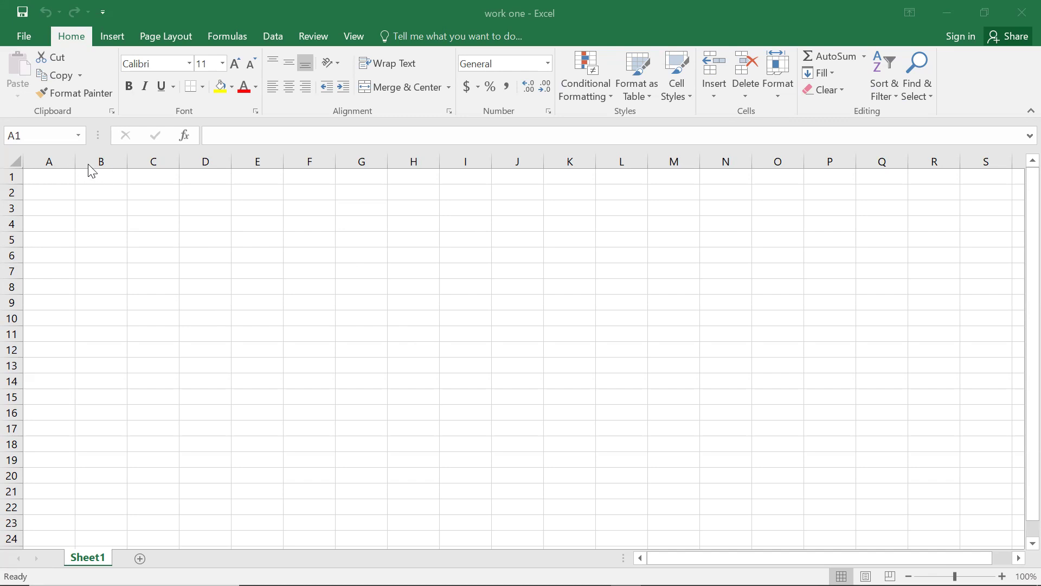
Select cell A1, the whole of row 1 and the whole of column A in turn to compare rows and columns.
click(49, 173)
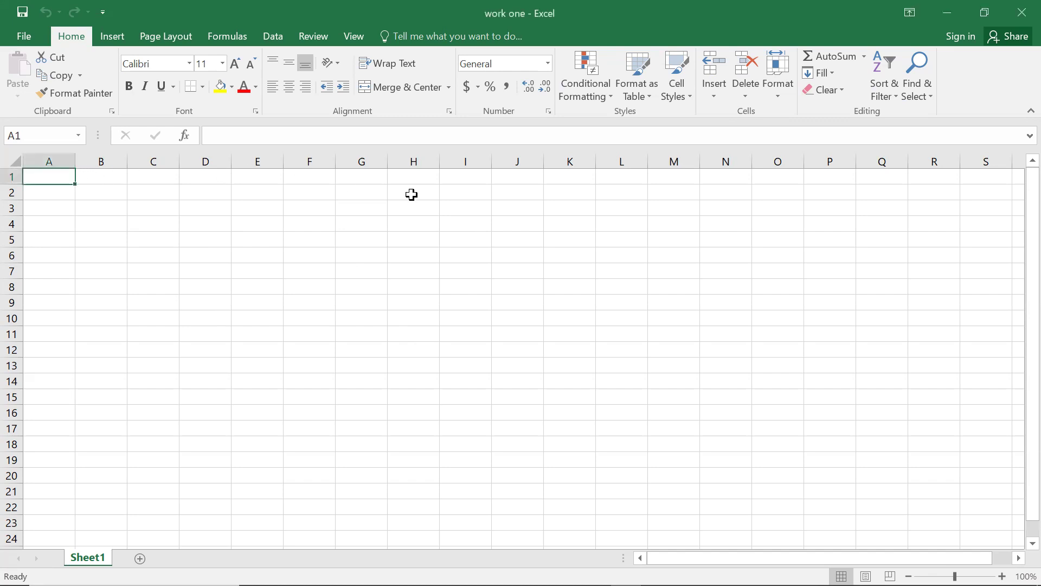
click(12, 176)
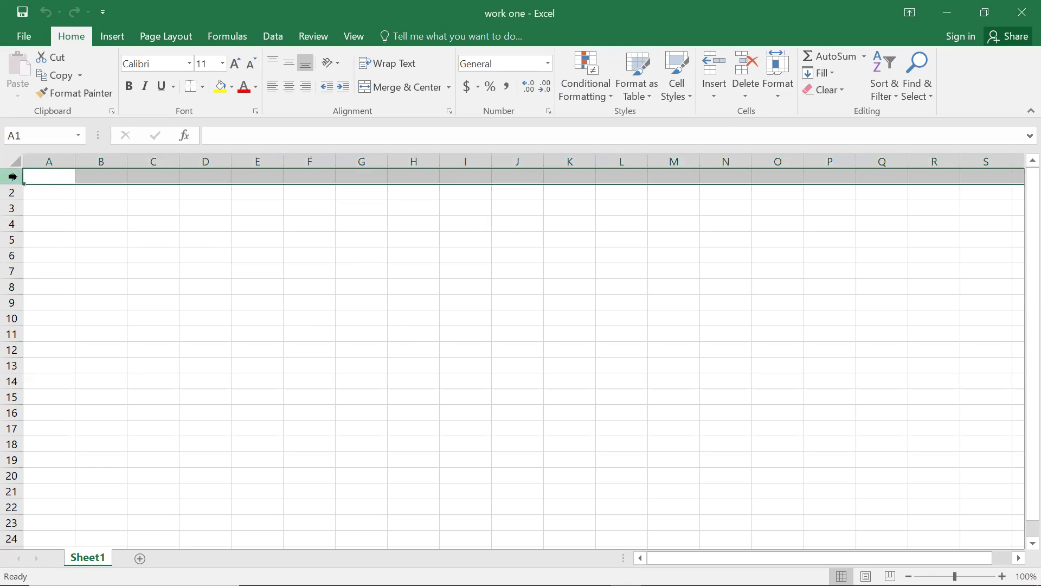
click(38, 161)
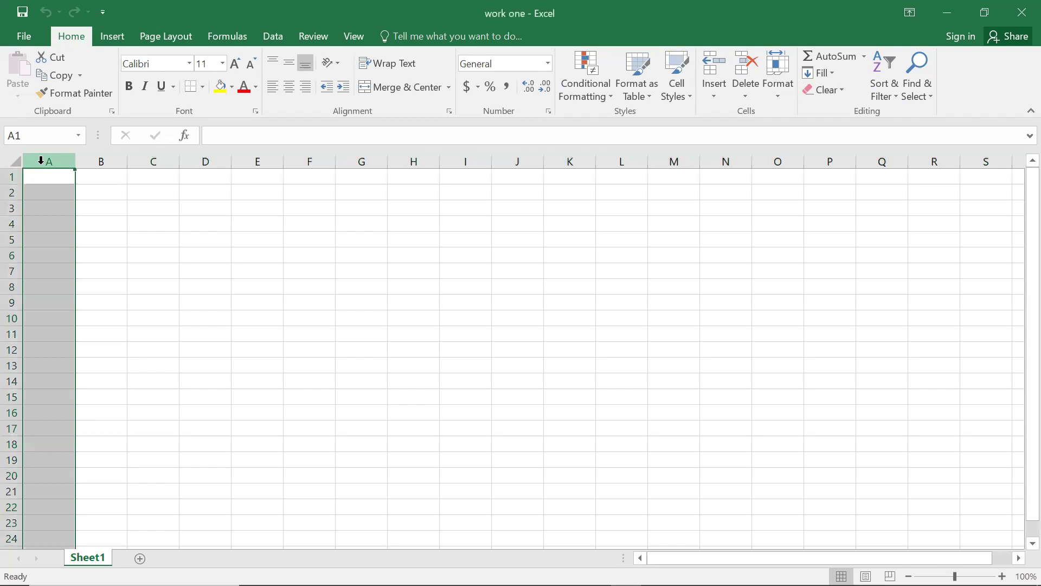
click(12, 176)
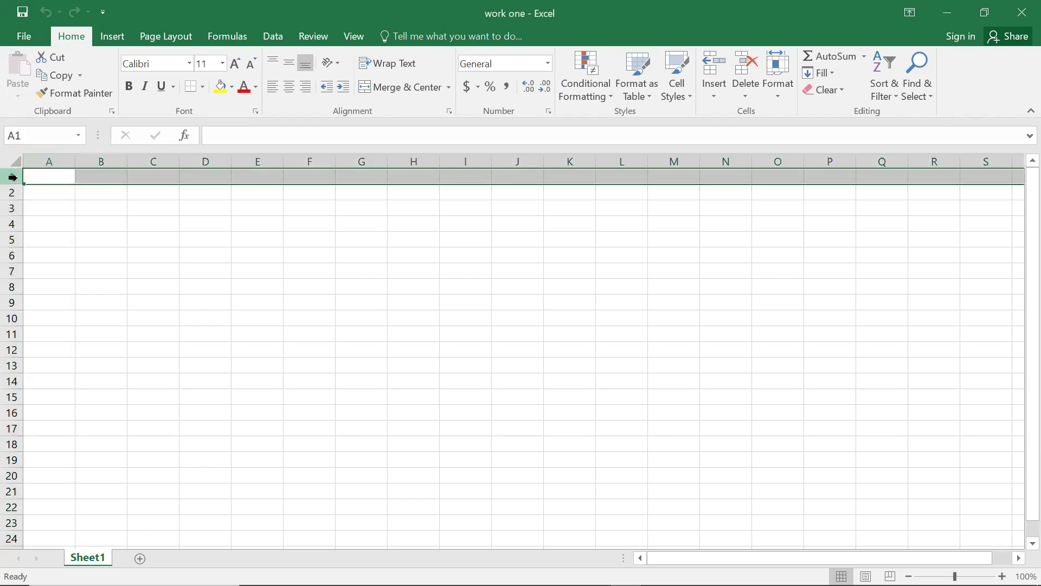
click(34, 159)
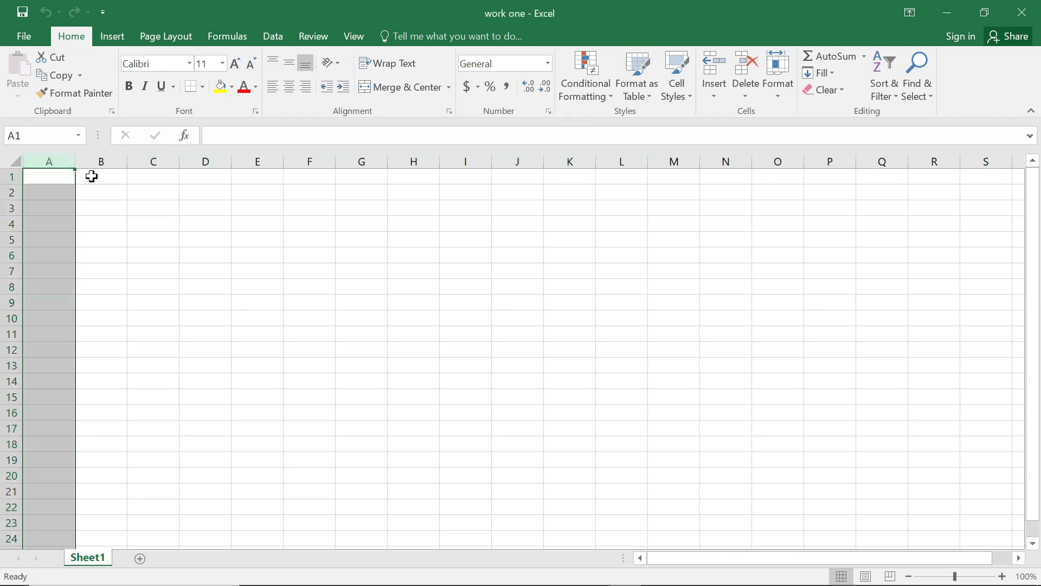
Select individual cells B1, B2, A1 and C1 in turn to examine where rows and columns intersect.
drag(92, 177, 96, 190)
click(96, 176)
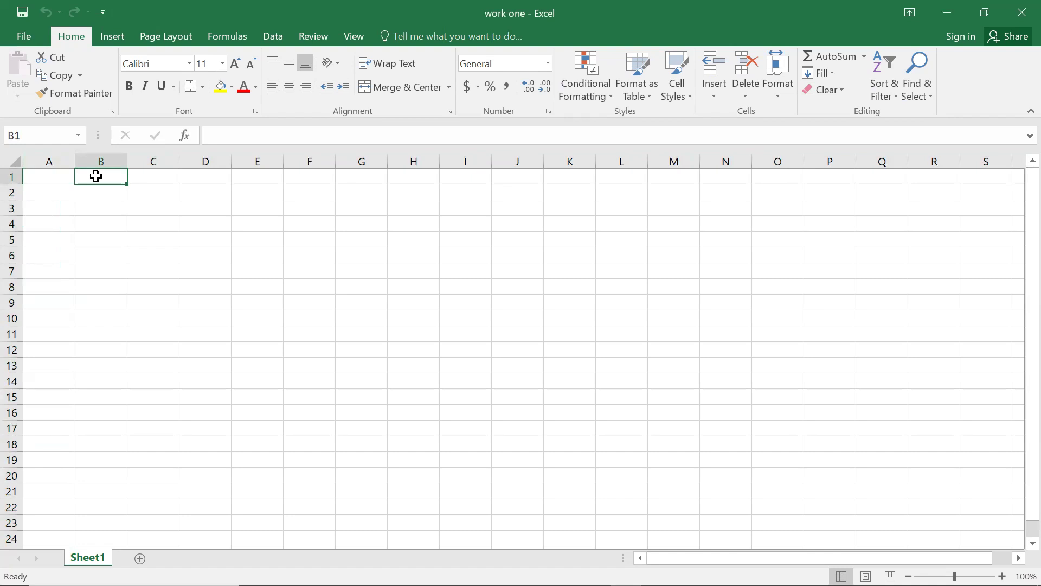
click(97, 190)
click(48, 176)
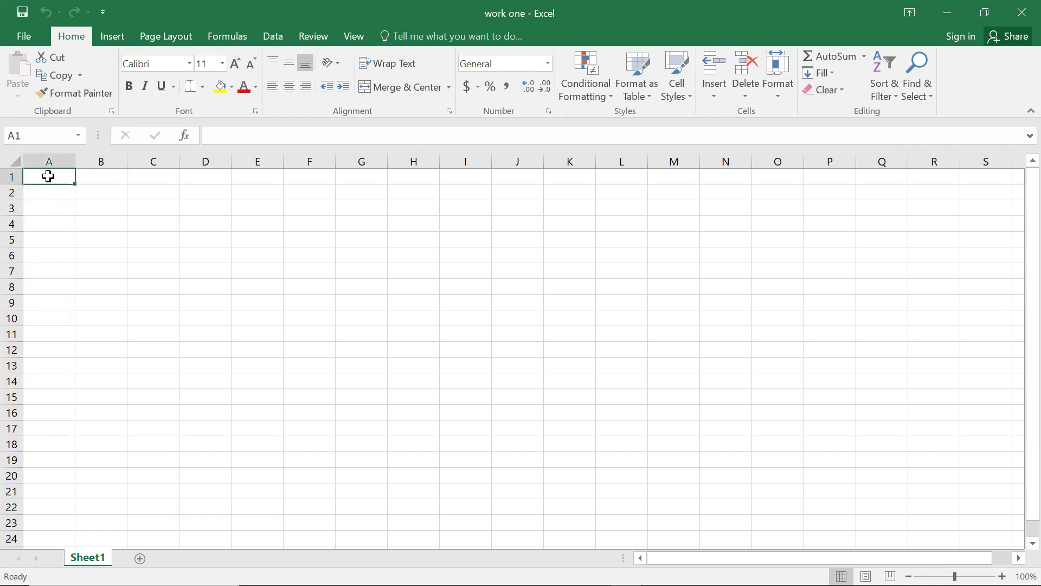
click(95, 180)
click(99, 195)
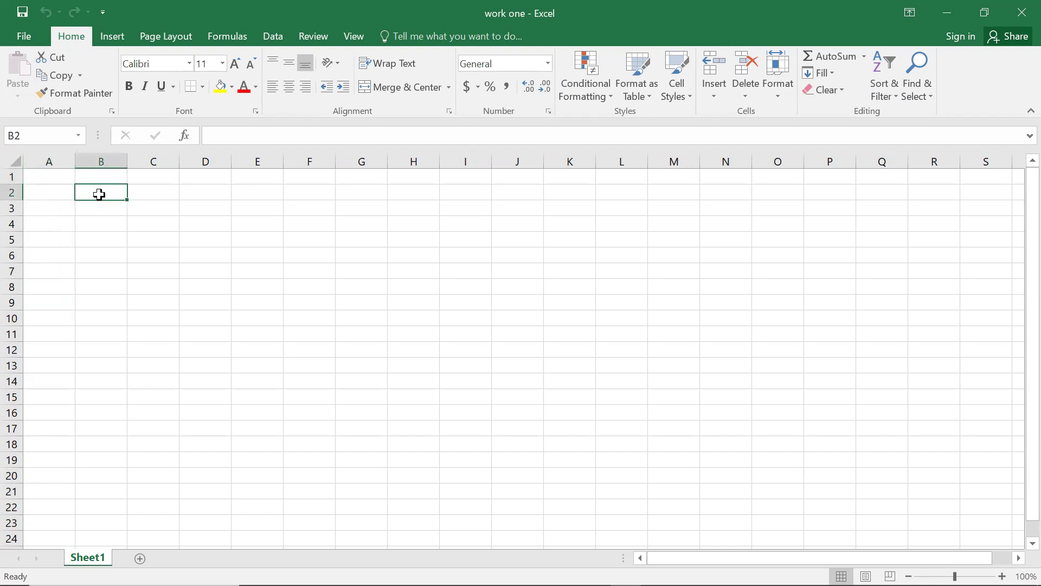
click(64, 178)
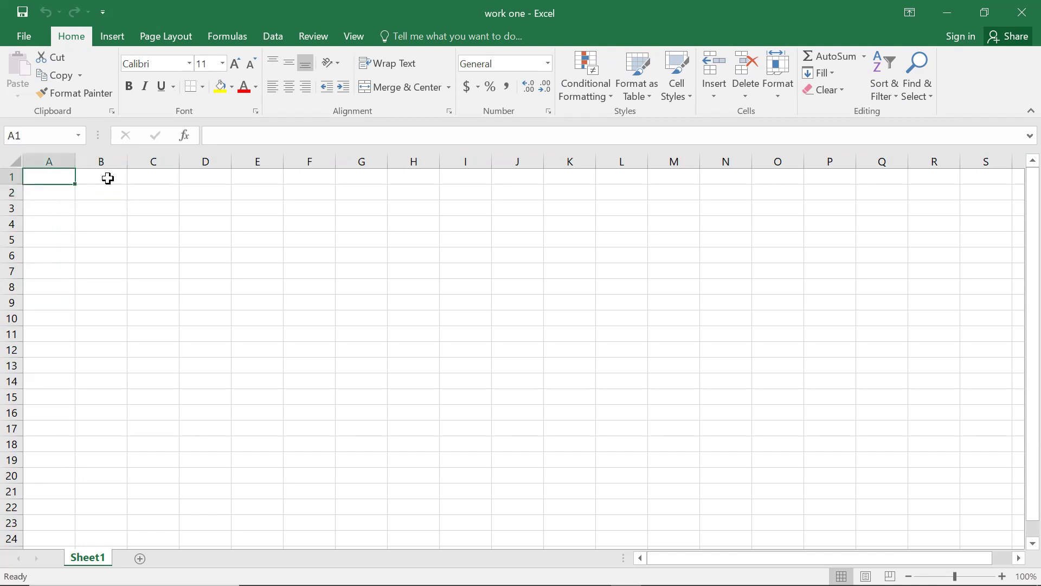
click(104, 179)
click(154, 178)
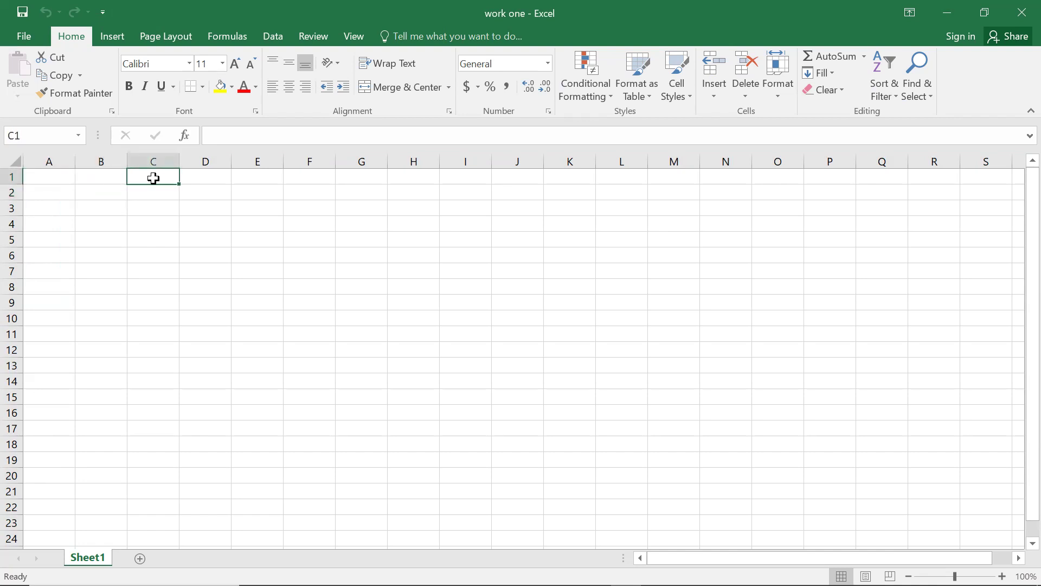
Select cells A1, G5 and L10 and return to A1 to check each cell's address.
click(48, 176)
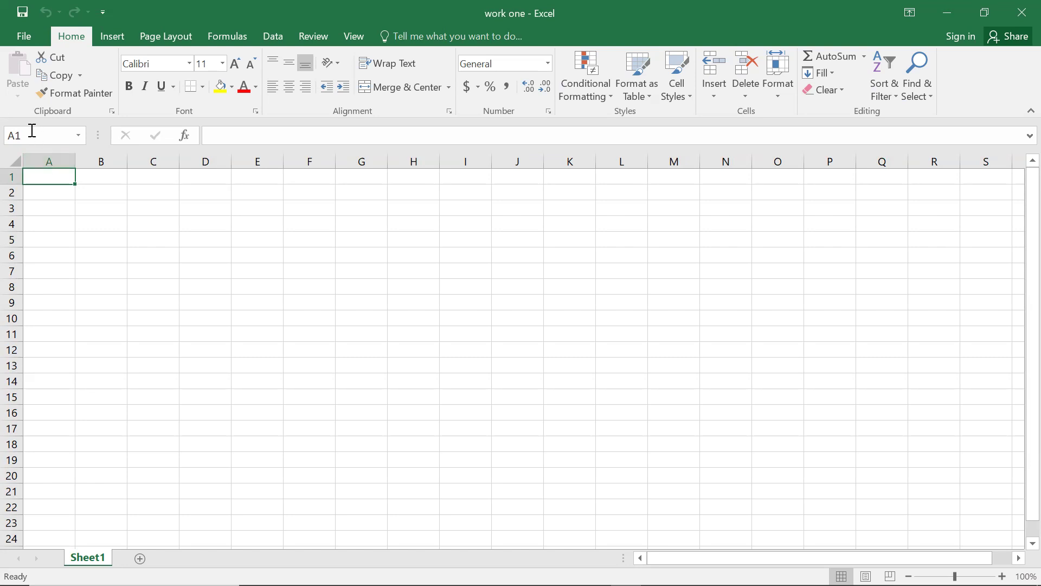
click(360, 244)
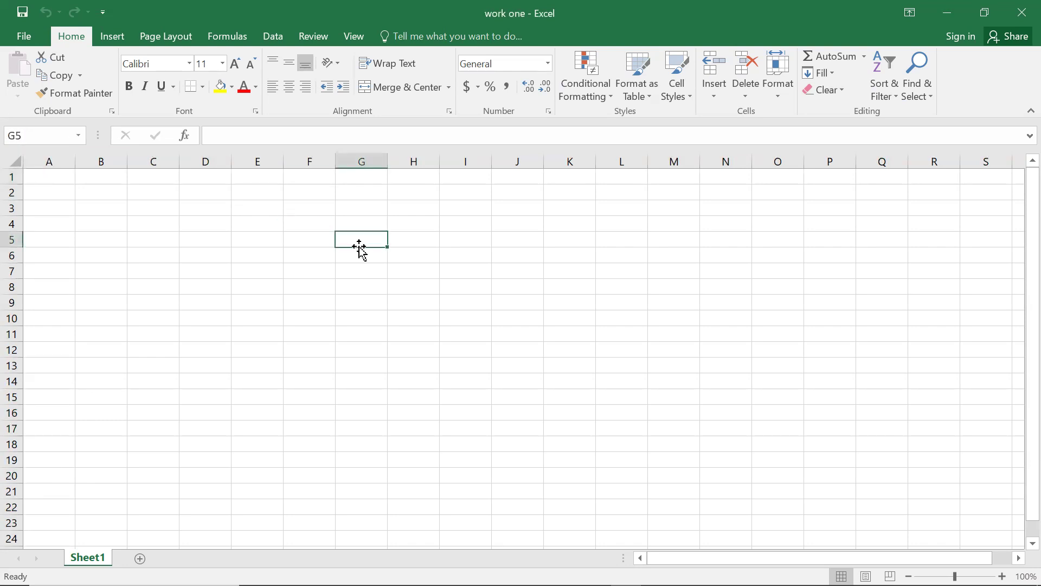
click(605, 314)
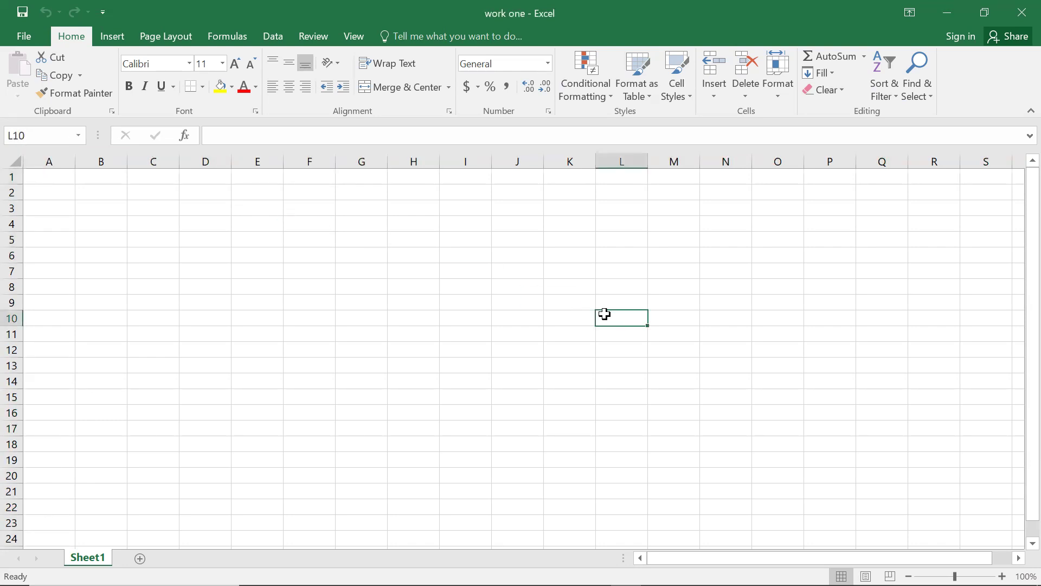
click(63, 174)
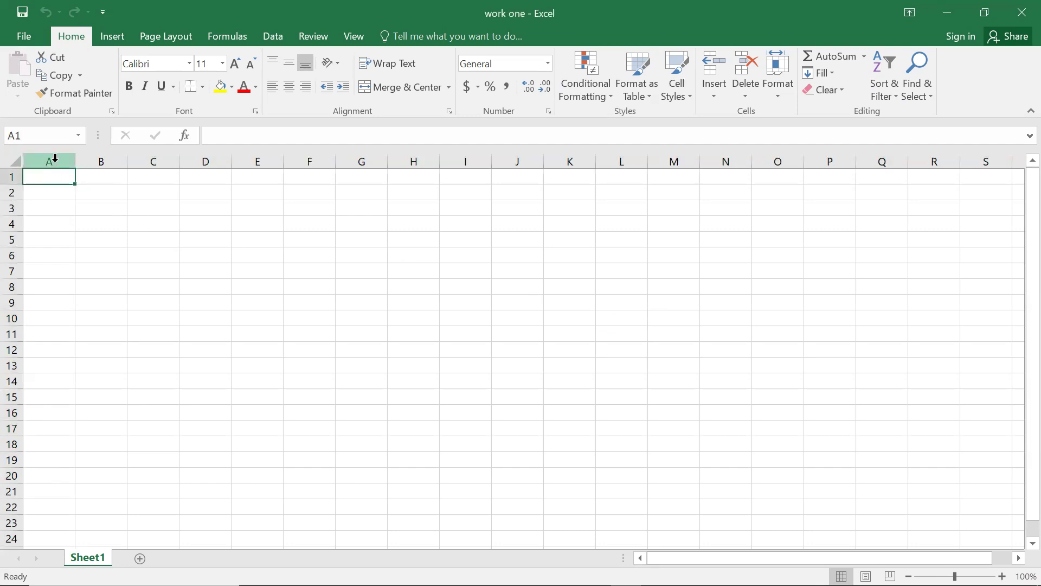
Select columns A and B, followed by cells B1 and B2, to relate column letters to cell addresses.
click(54, 162)
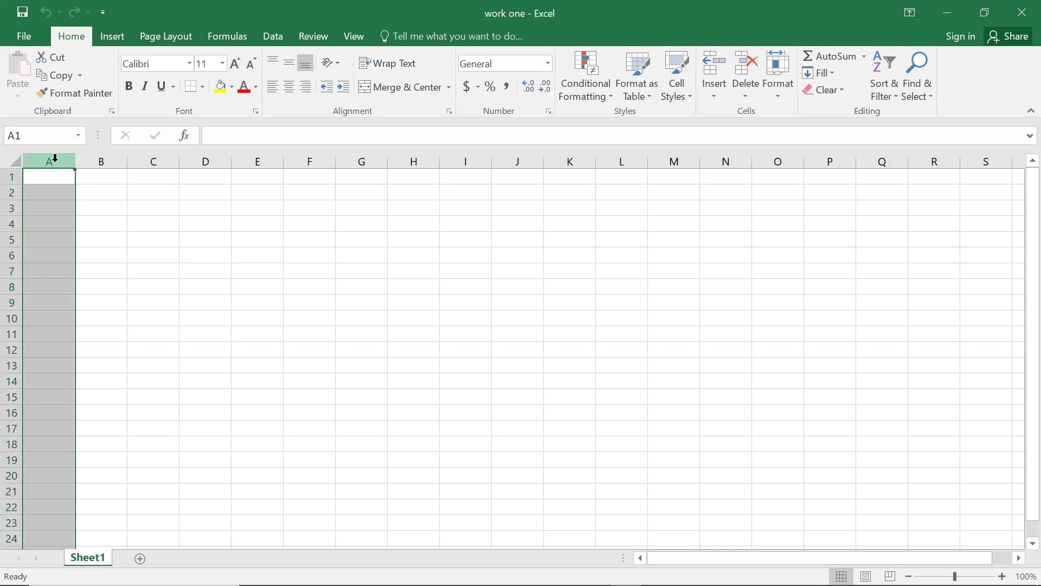
click(105, 159)
click(94, 179)
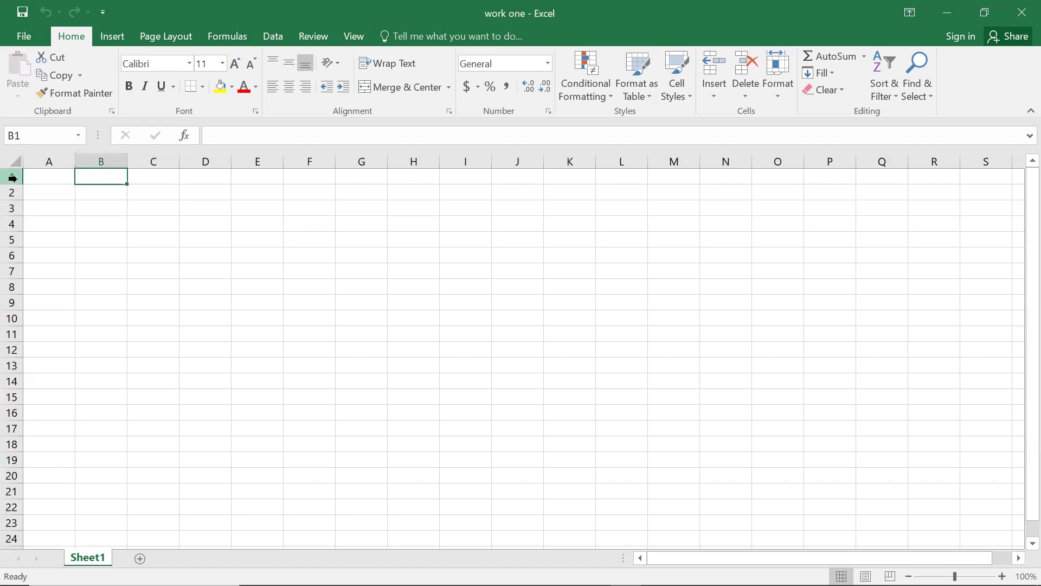
click(96, 191)
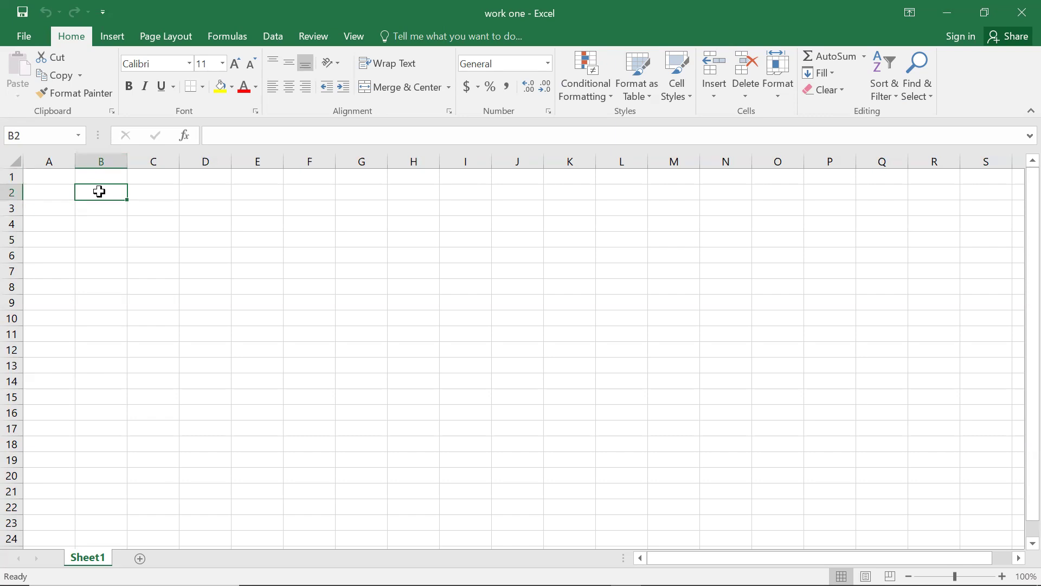
Select cells D2, G7, A1 and D8 in turn to examine cells across the sheet.
click(216, 192)
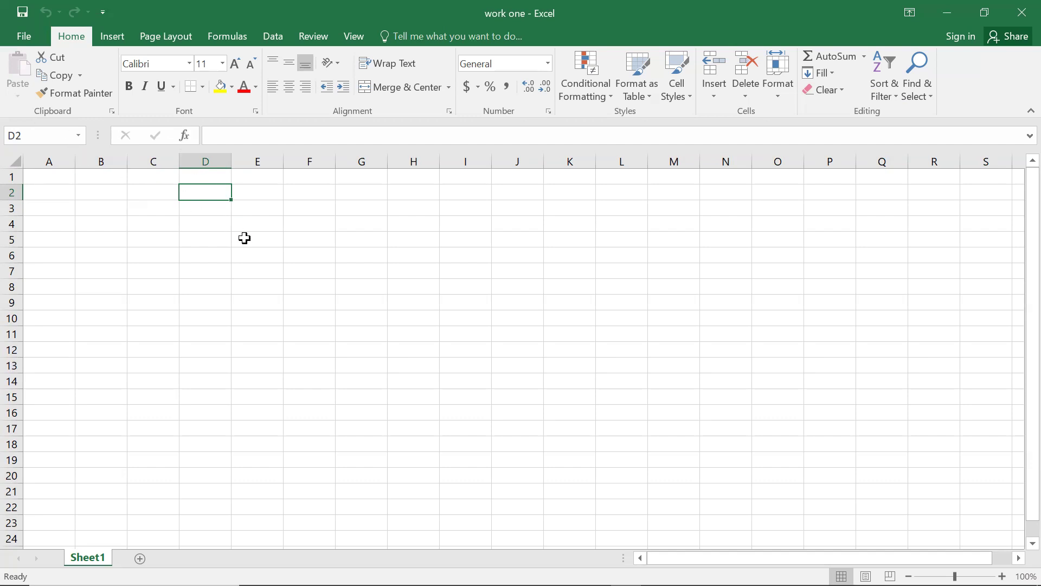
click(341, 278)
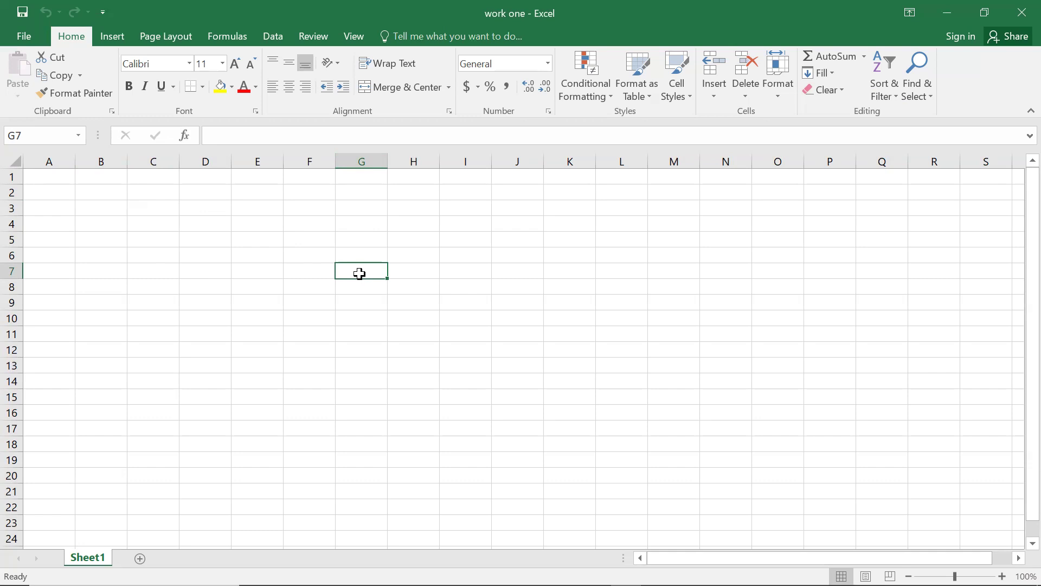
click(67, 178)
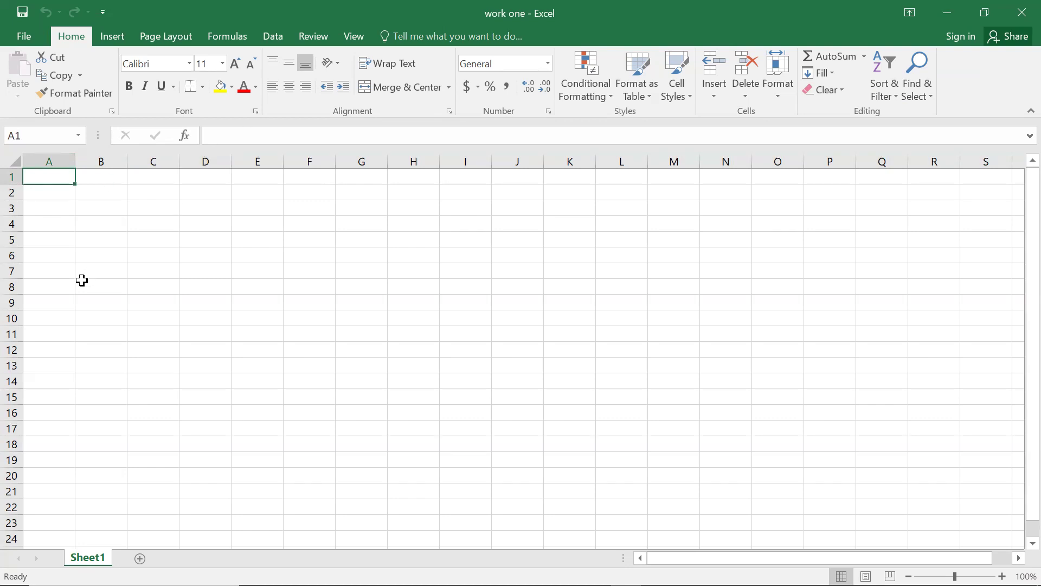
click(205, 288)
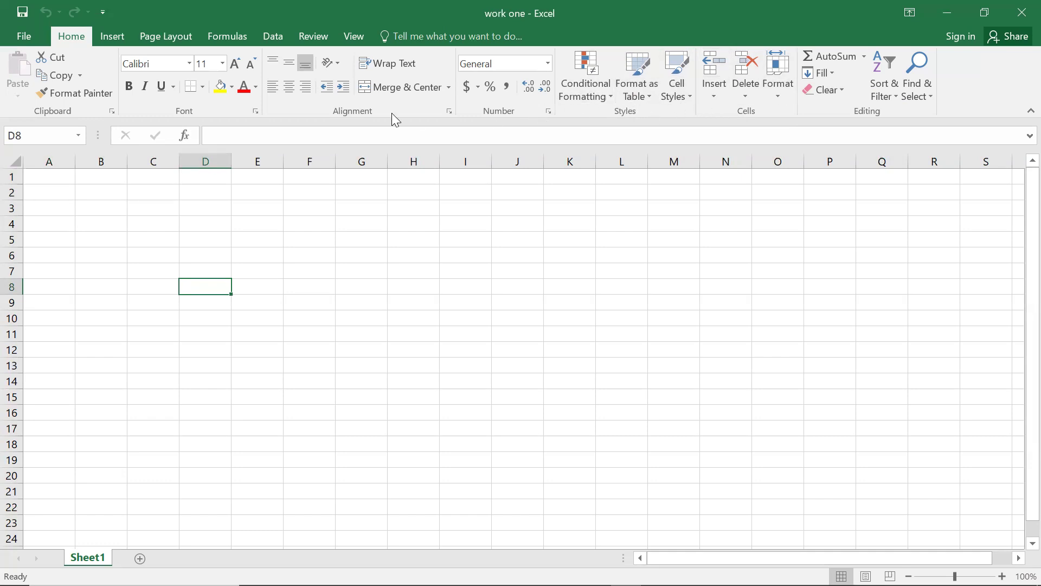
Examine the commands for inserting, page layout, formulas, data, reviewing and viewing, plus the workbook's information, and return to the sheet.
click(113, 36)
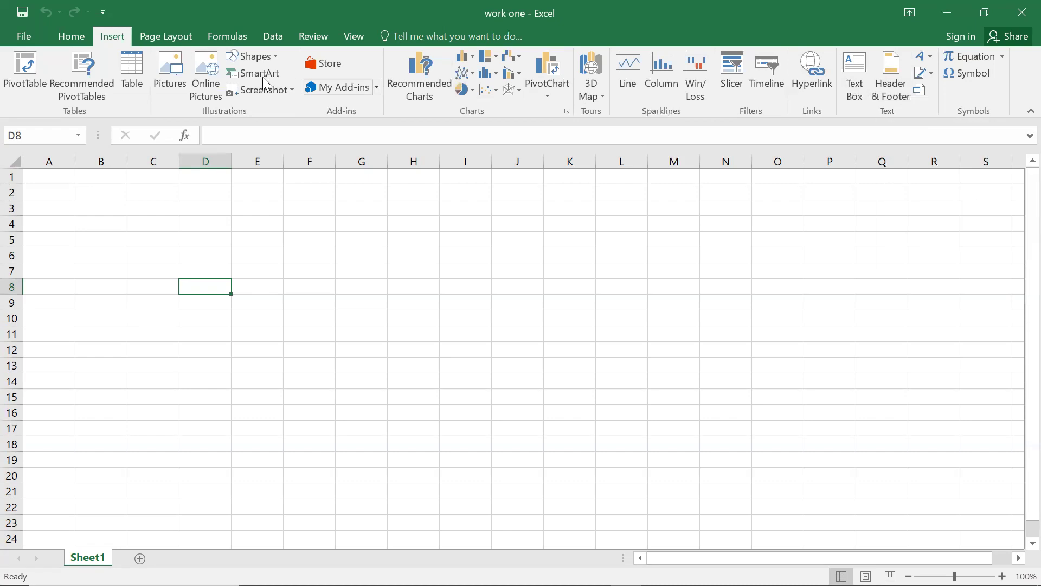
click(173, 36)
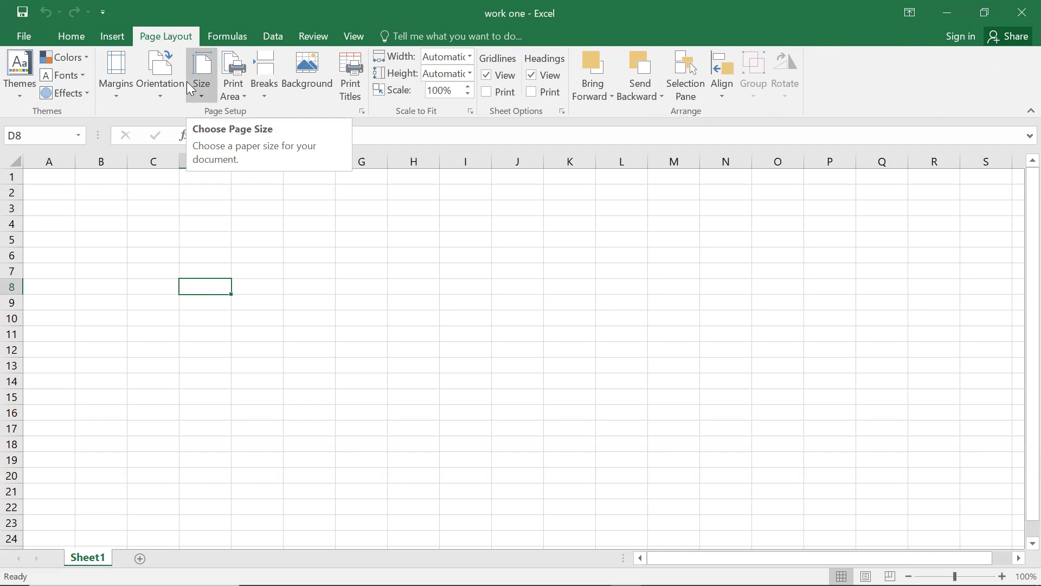
click(234, 38)
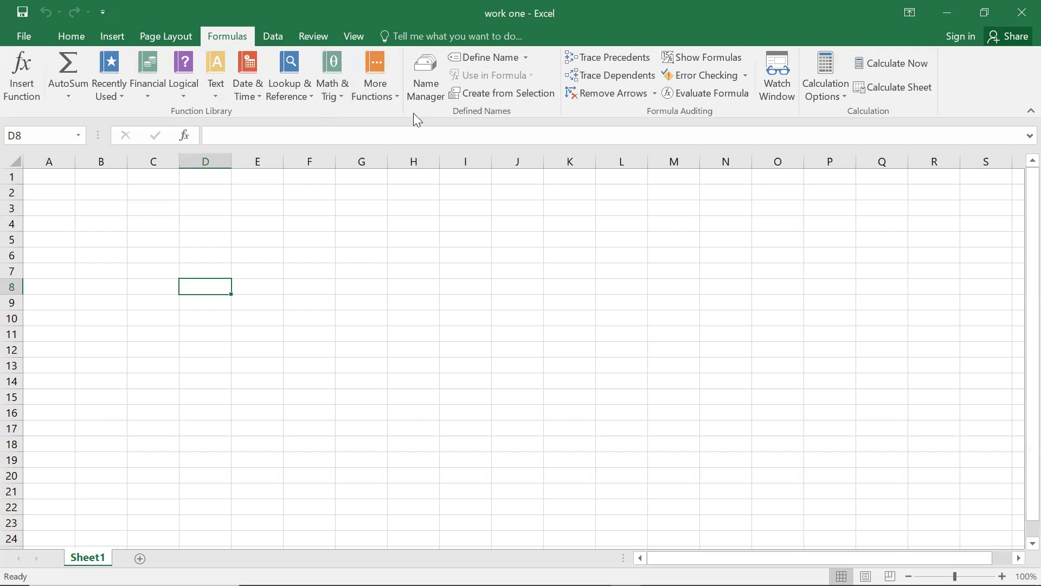
click(273, 35)
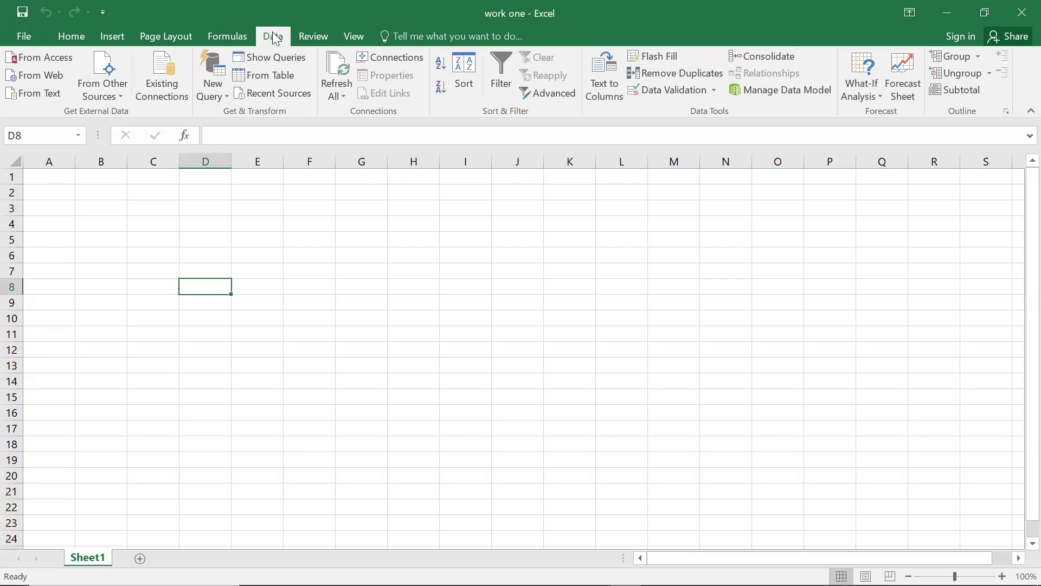
click(320, 36)
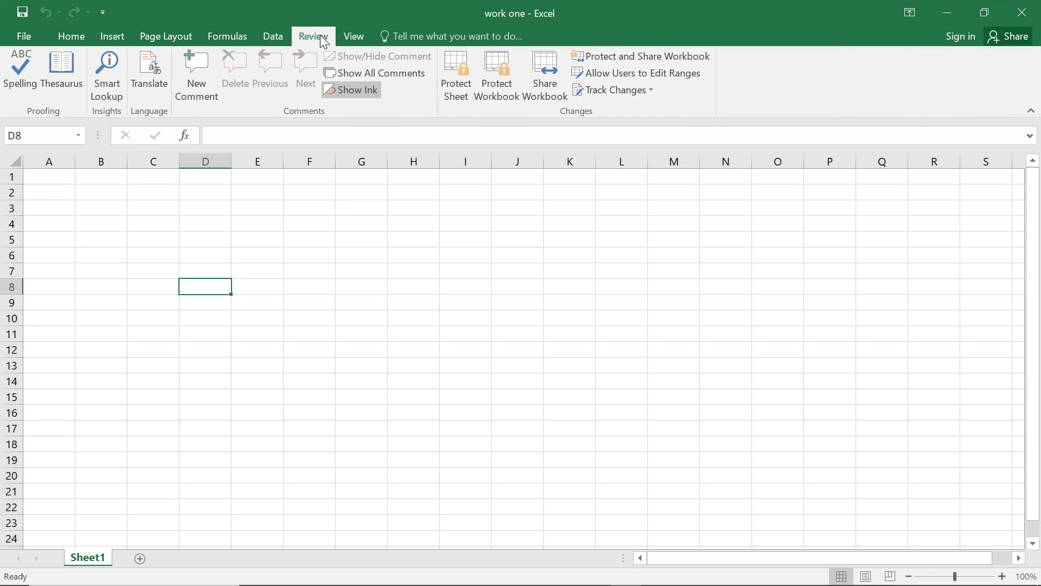
click(350, 35)
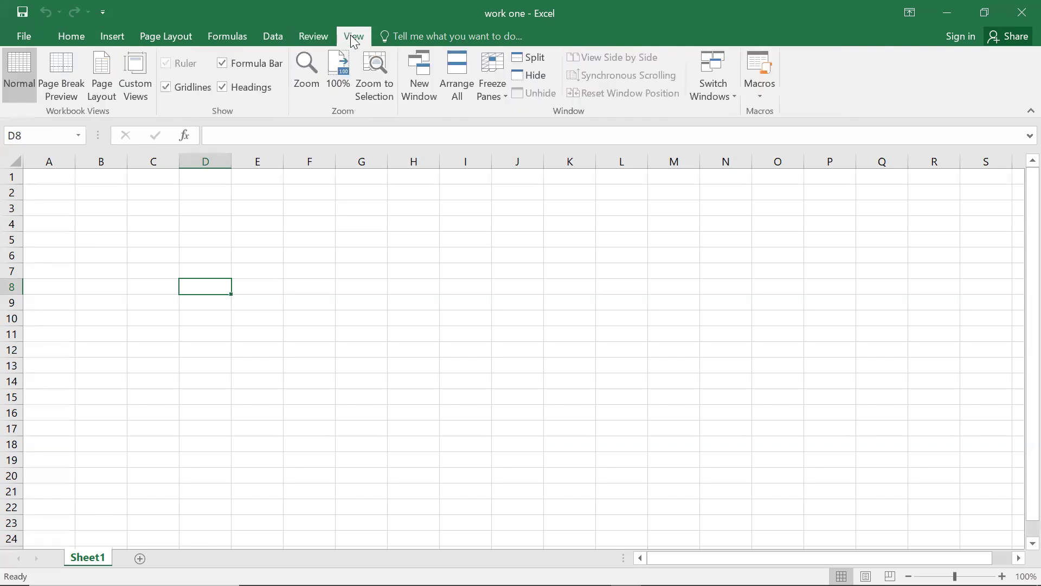
click(38, 41)
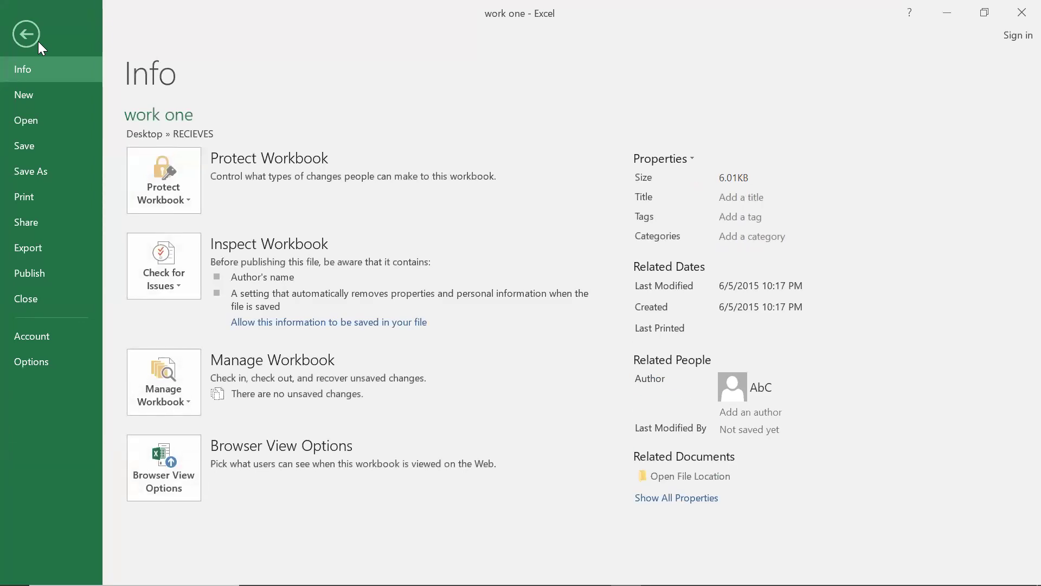
click(23, 39)
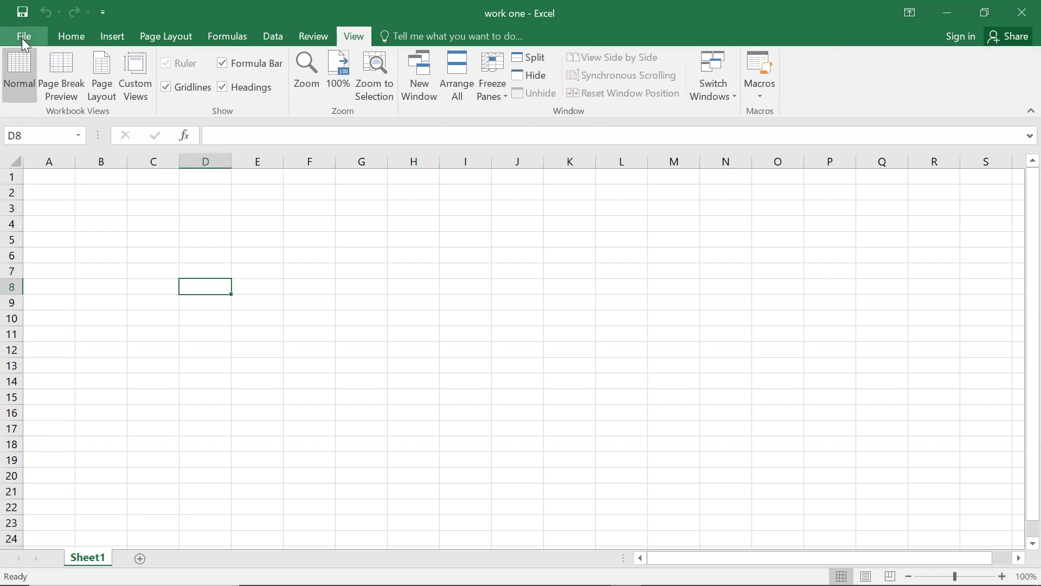
Clear cell A1, check the print preview of the active sheet and return to the worksheet.
click(51, 183)
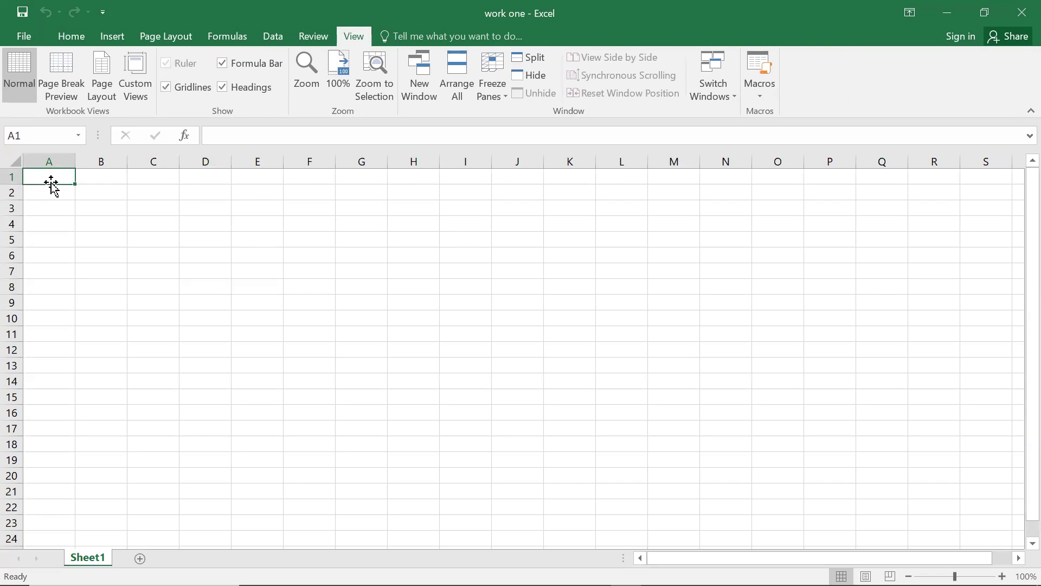
click(56, 39)
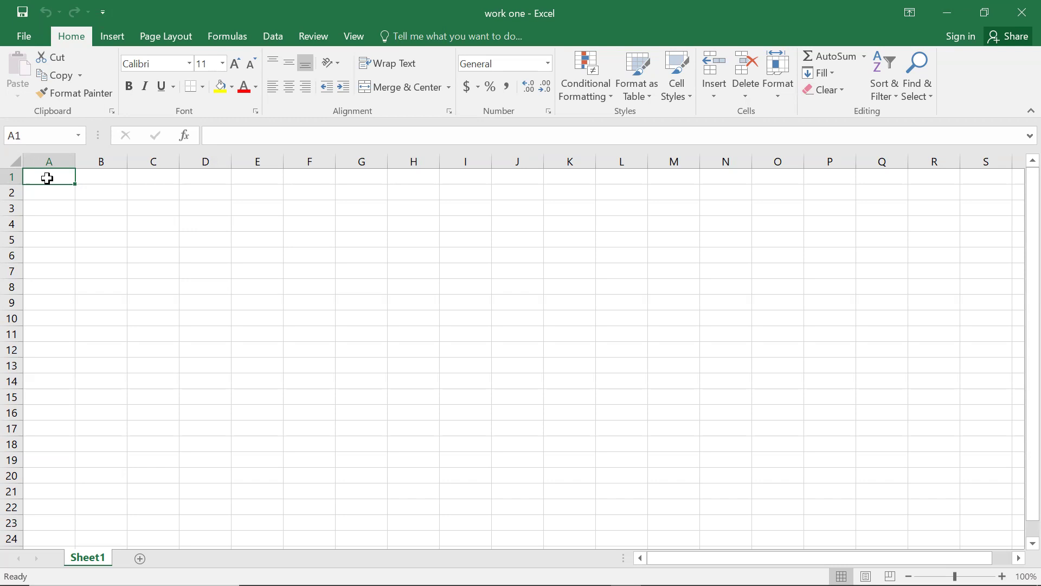
key(Delete)
click(21, 37)
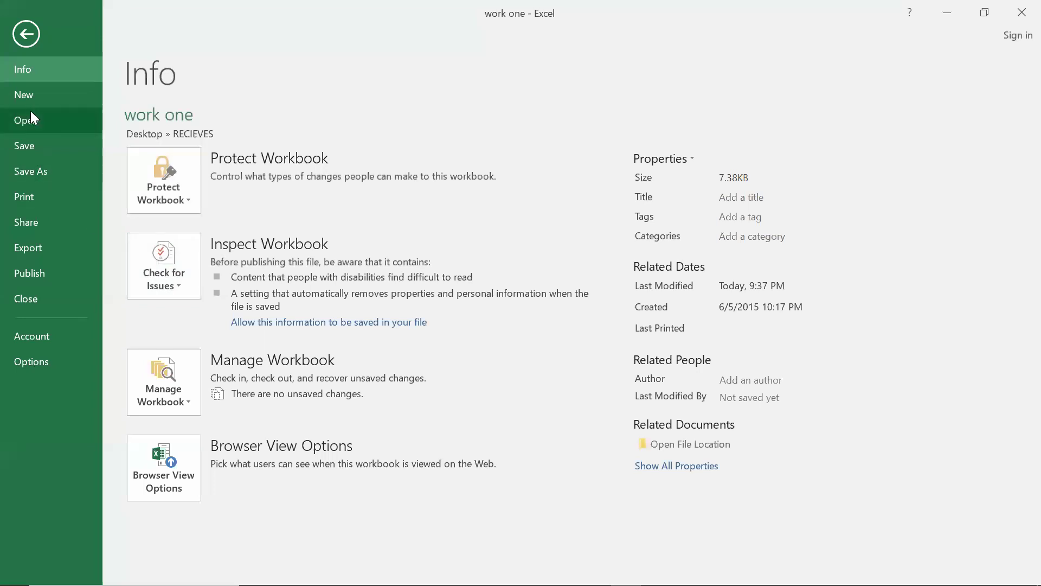
click(31, 201)
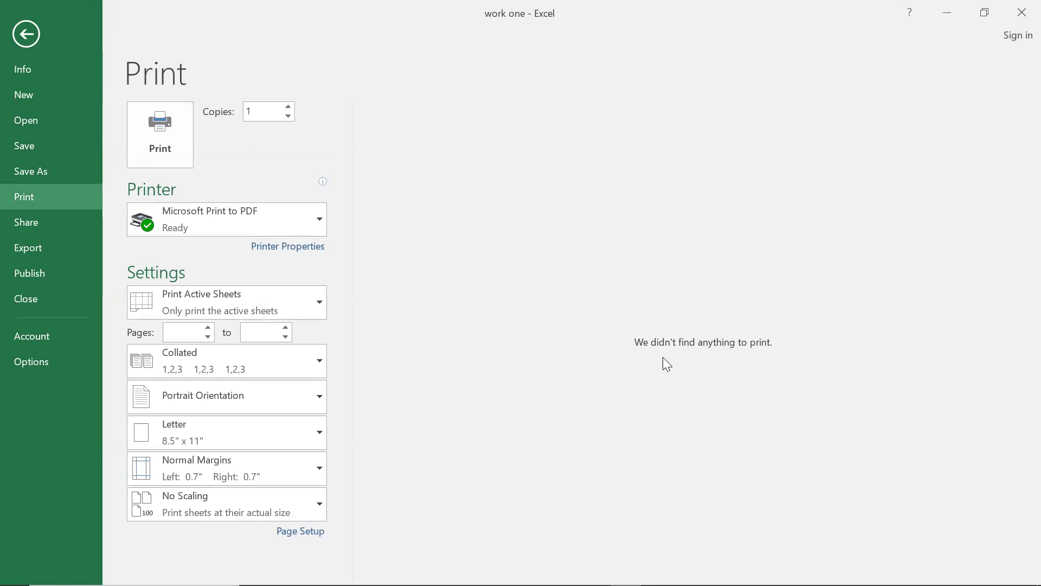
click(21, 39)
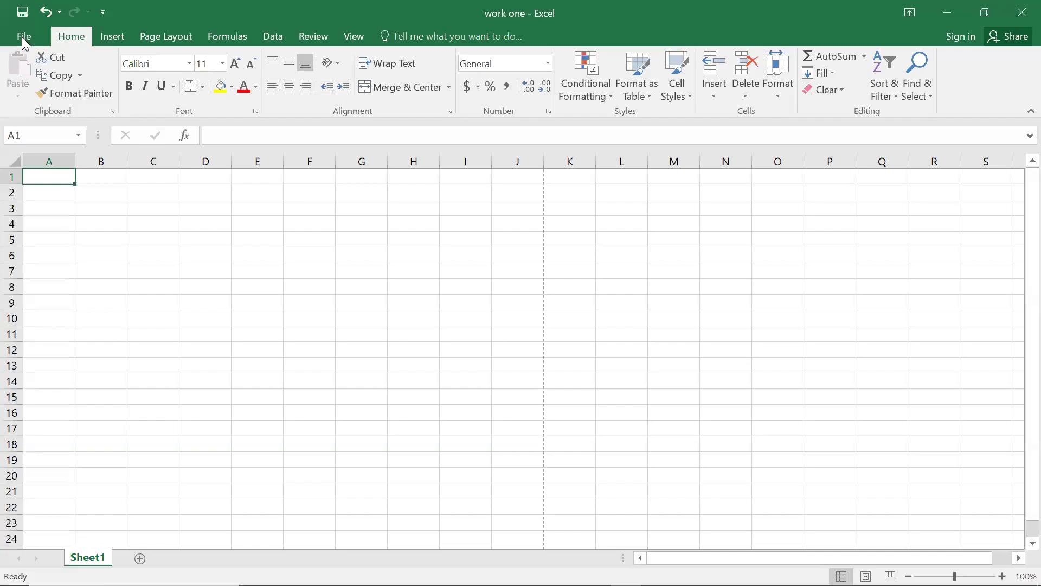
Apply All Borders to the cell range A1 to H19 and deselect the range.
drag(58, 174, 410, 461)
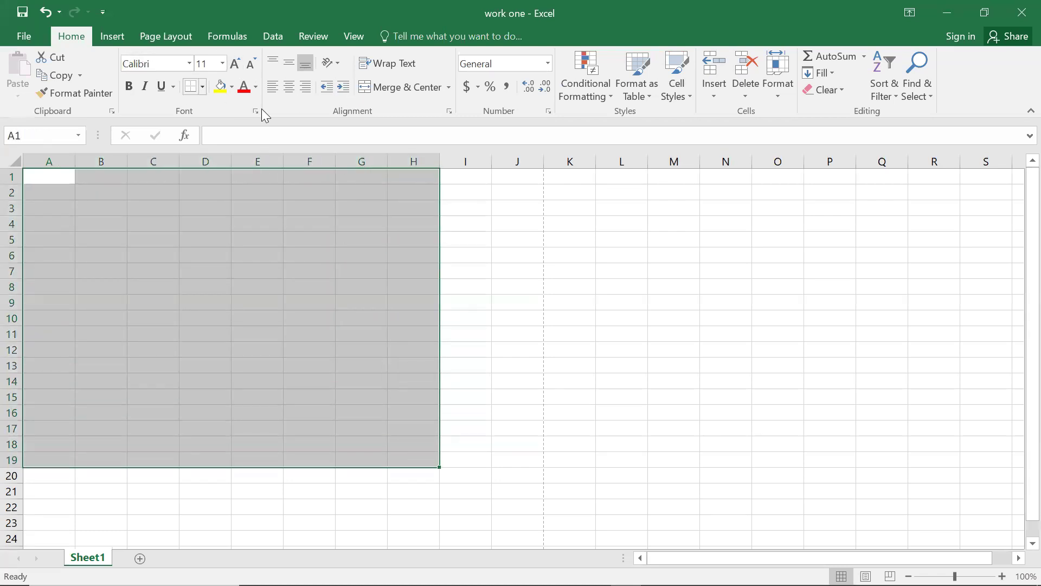
click(121, 31)
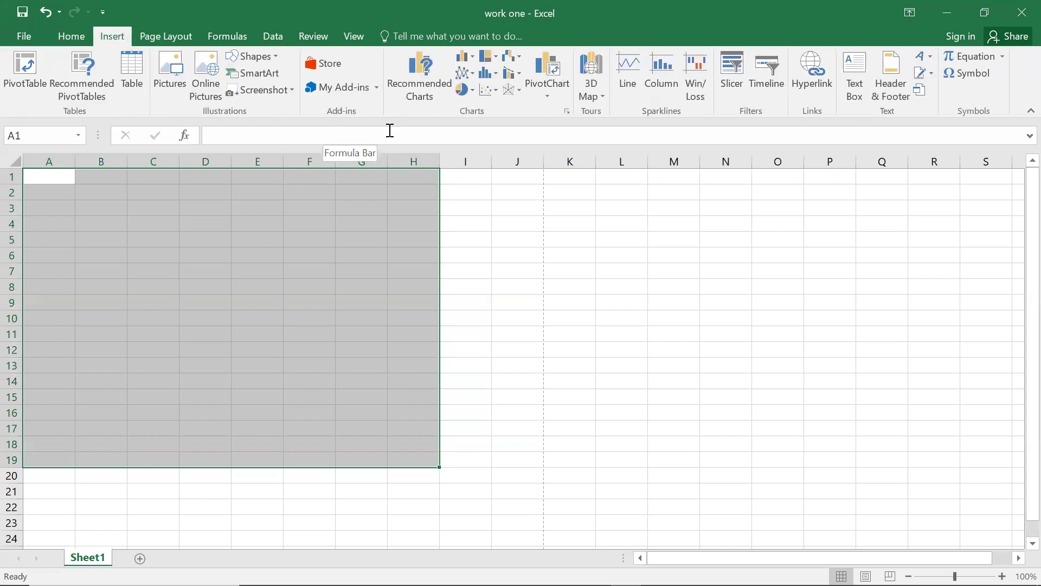
click(73, 37)
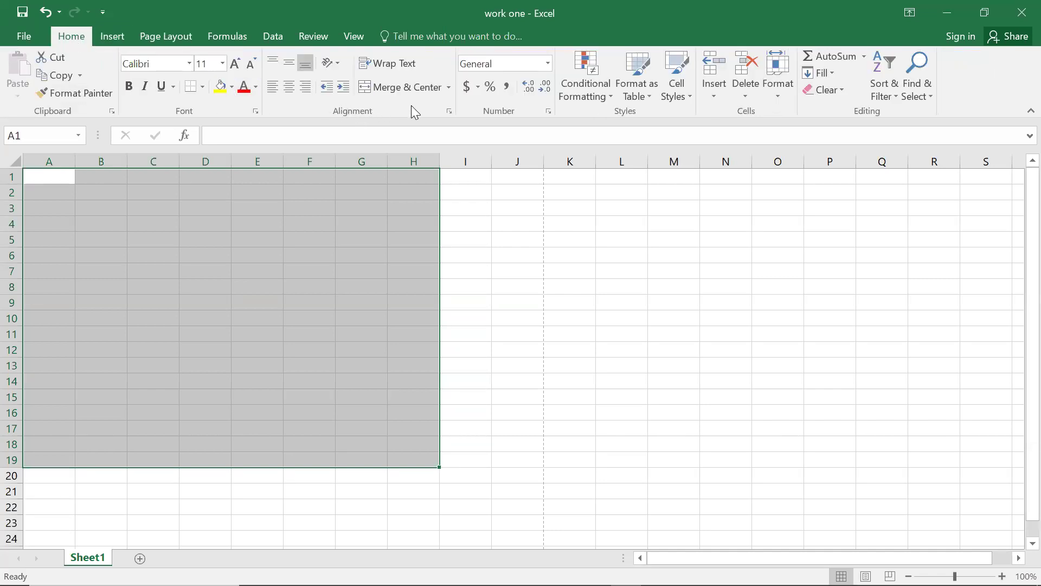
click(450, 90)
click(450, 90)
click(203, 88)
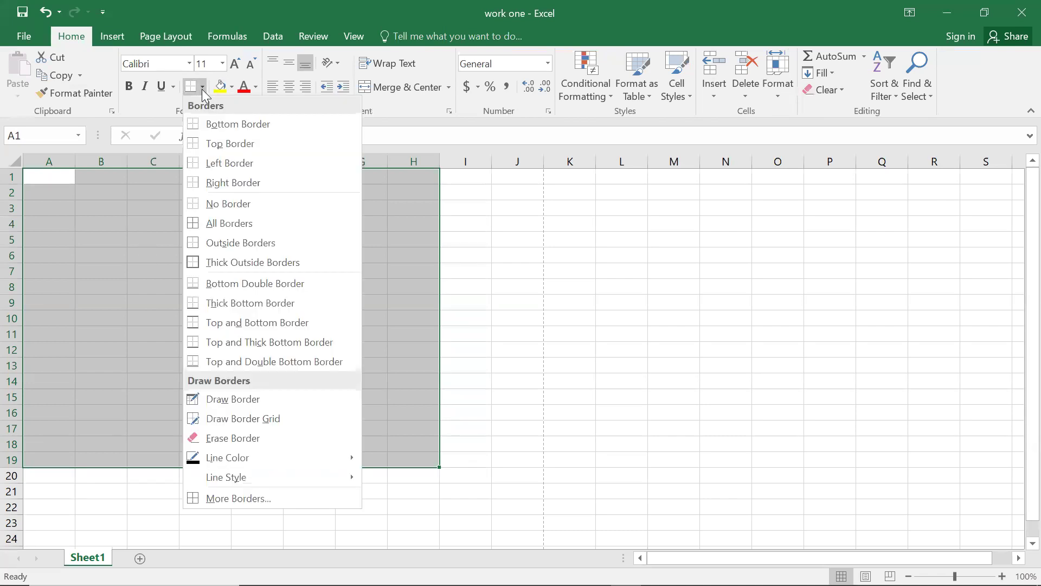
click(217, 230)
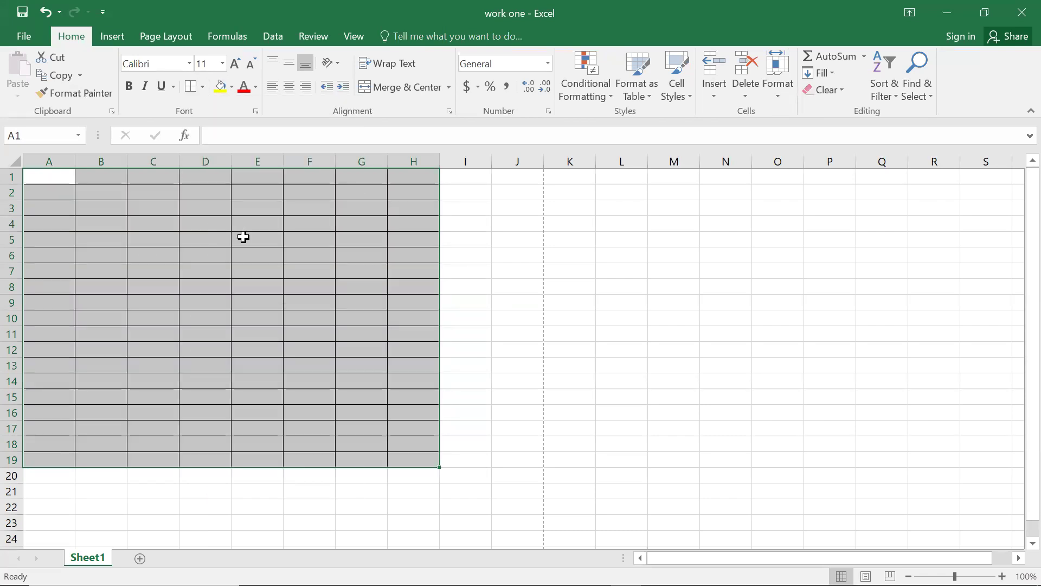
click(487, 258)
click(323, 237)
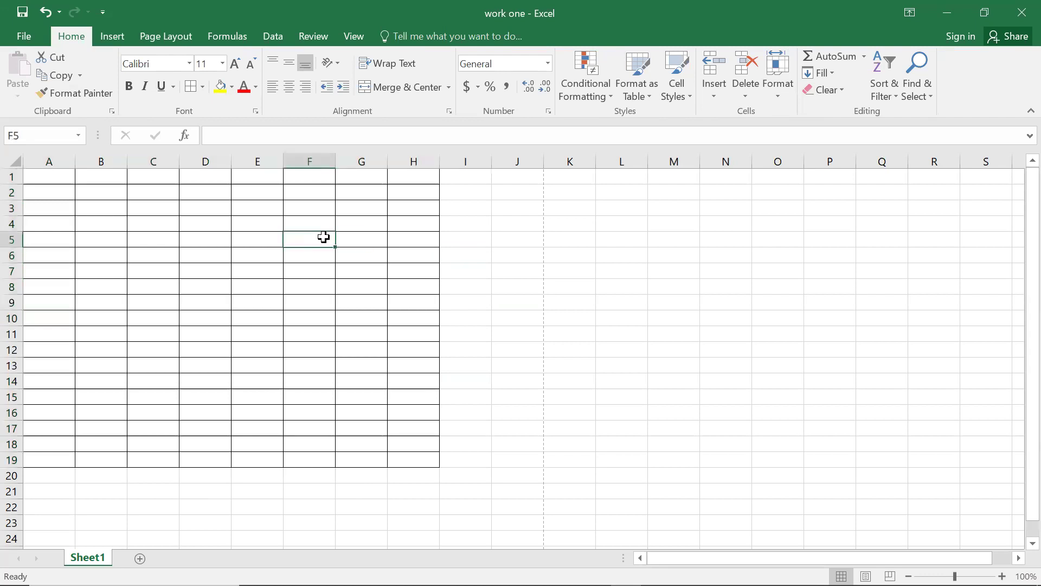
Check the print preview of the bordered range and return to the worksheet.
click(16, 40)
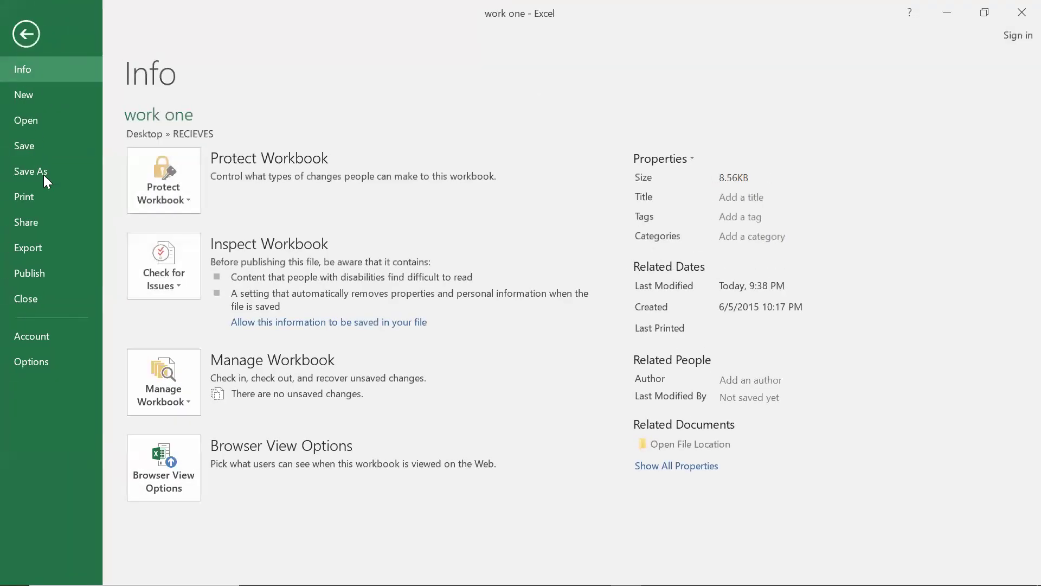
click(43, 204)
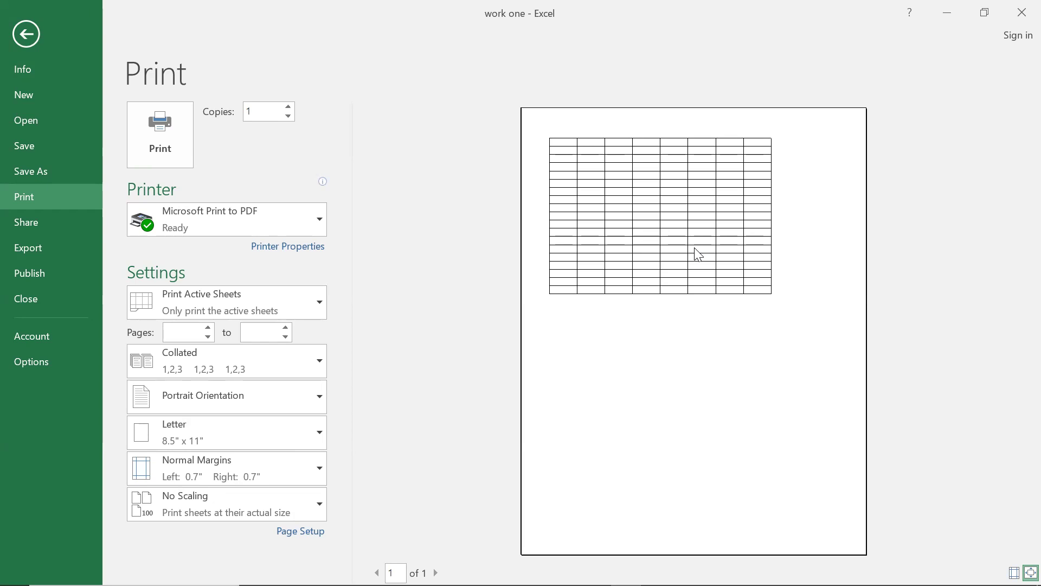
click(23, 38)
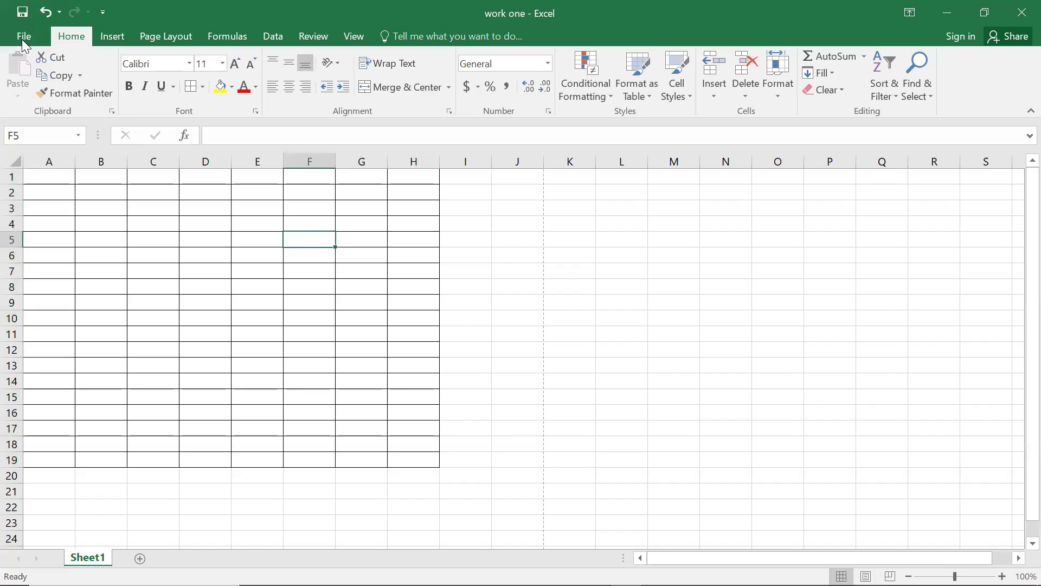
Undo the borders on cells A1 to H19 and deselect the range.
key(ctrl+z)
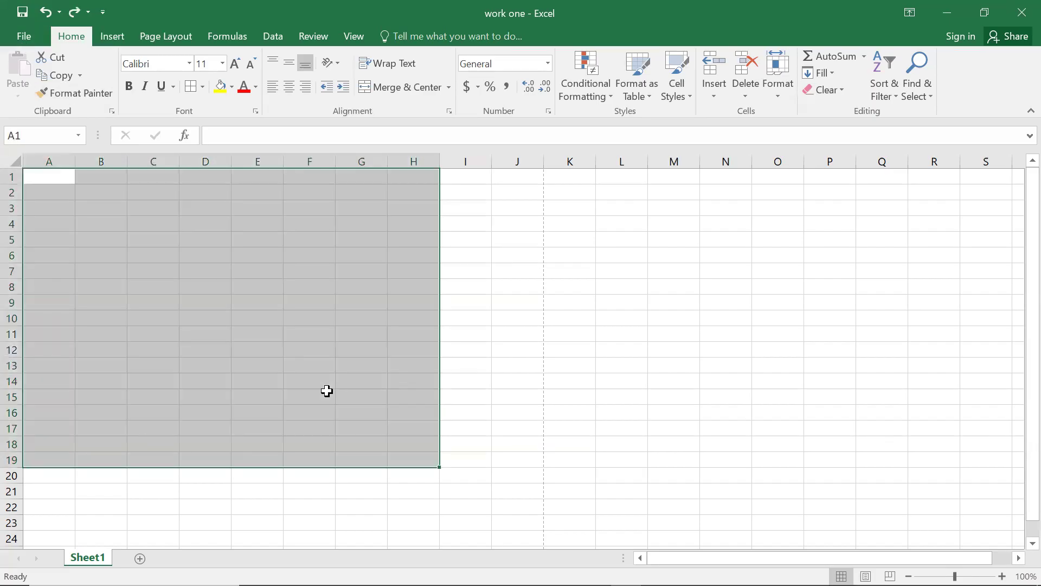
click(520, 400)
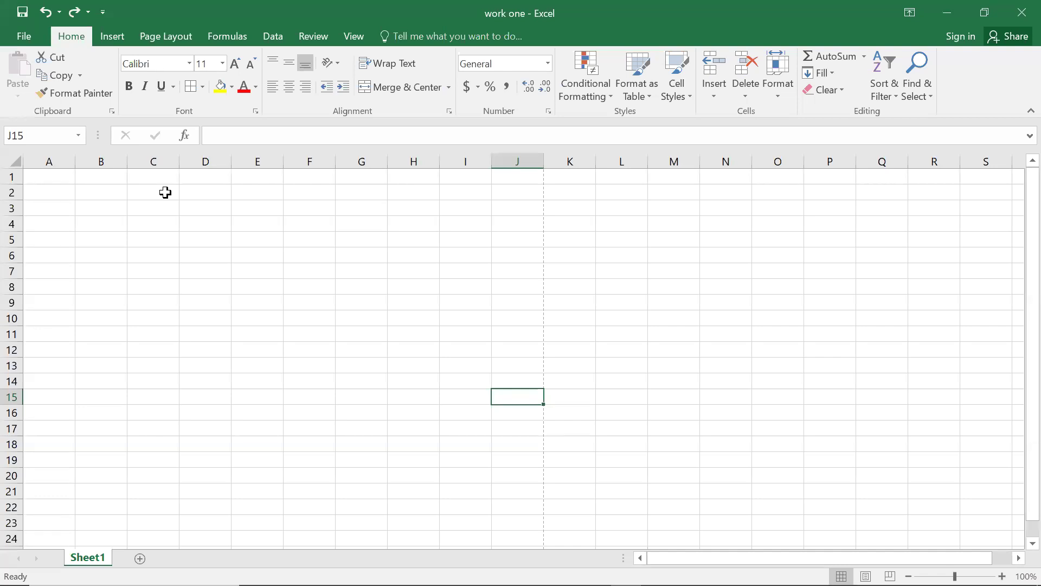
Merge and center cells A1 to H1, and select the merged cell to compare it with a normal cell.
click(47, 180)
drag(86, 182, 396, 170)
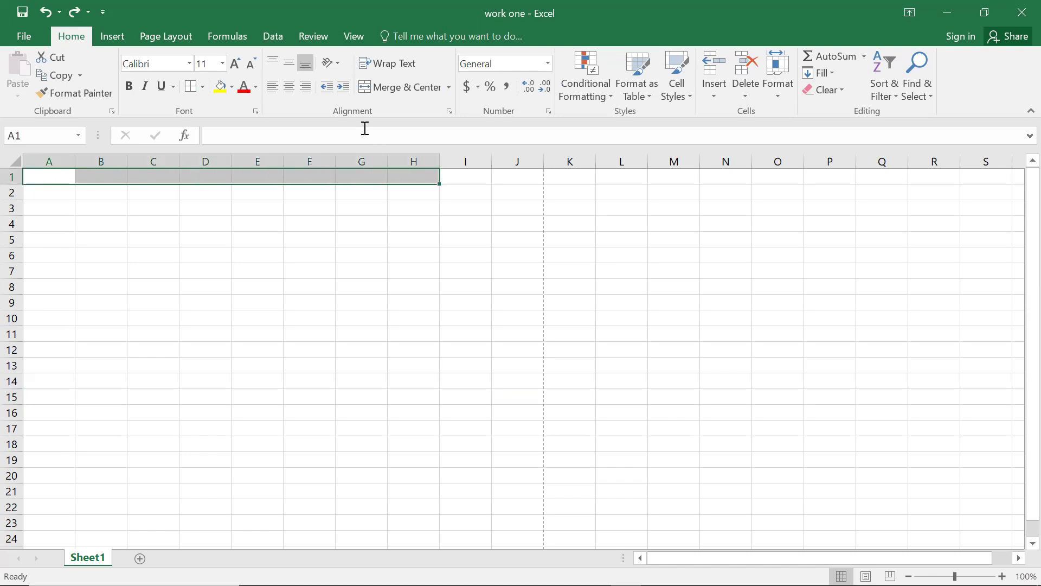
click(367, 97)
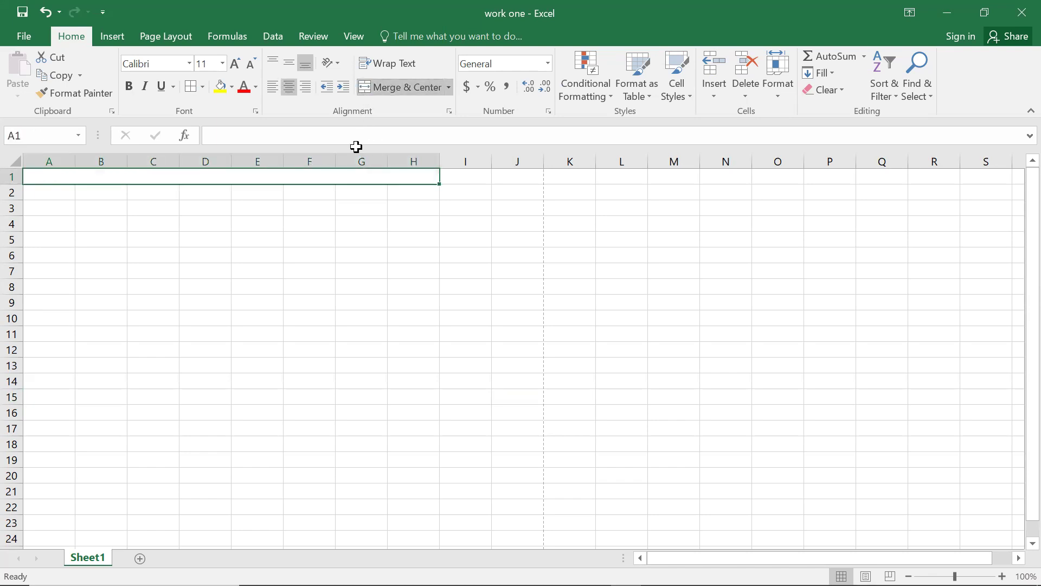
click(351, 227)
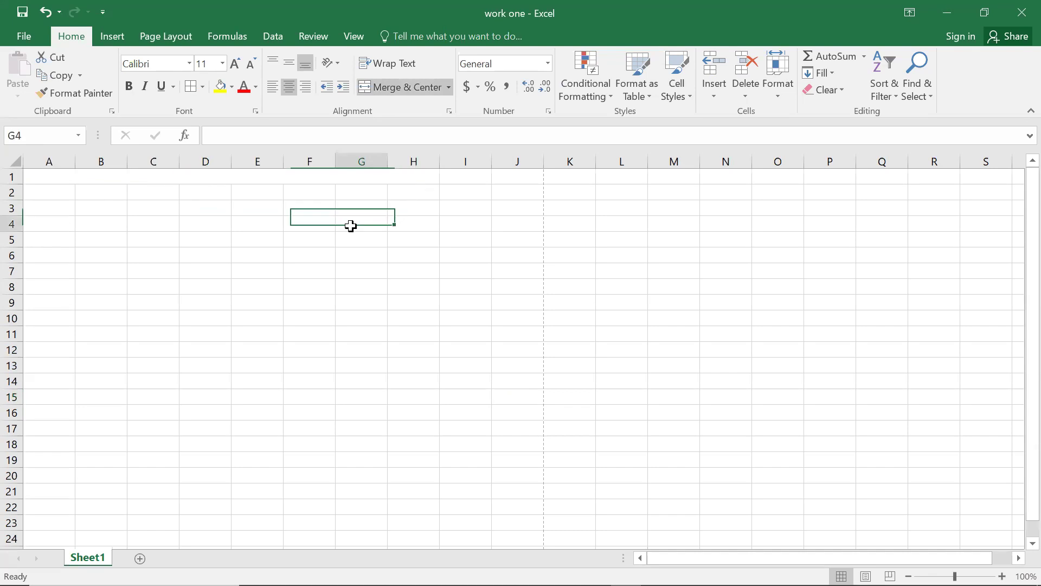
click(296, 179)
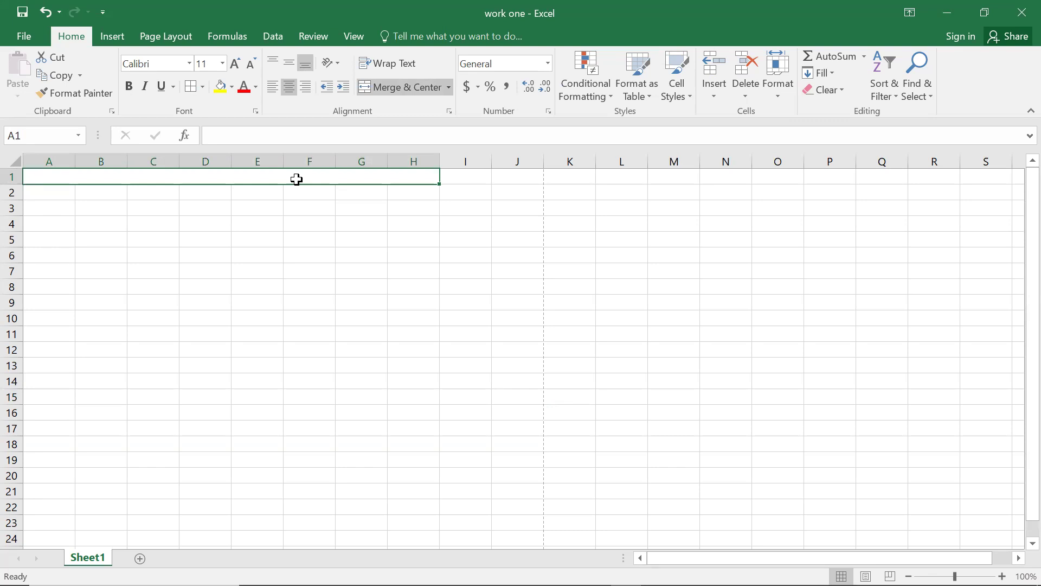
Undo the merging of cells A1 to H1 and select cell H3.
key(ctrl+z)
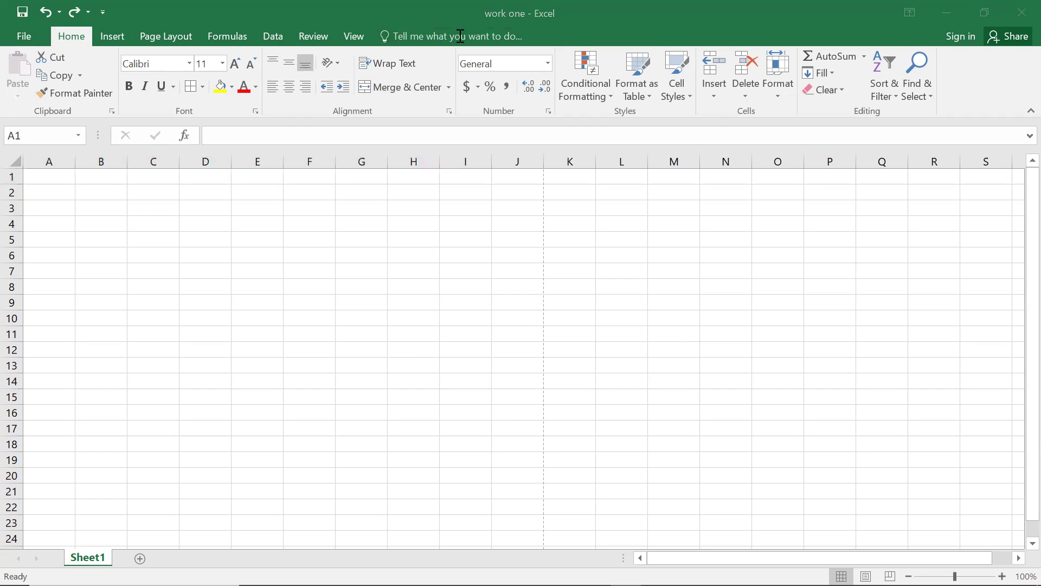
click(558, 126)
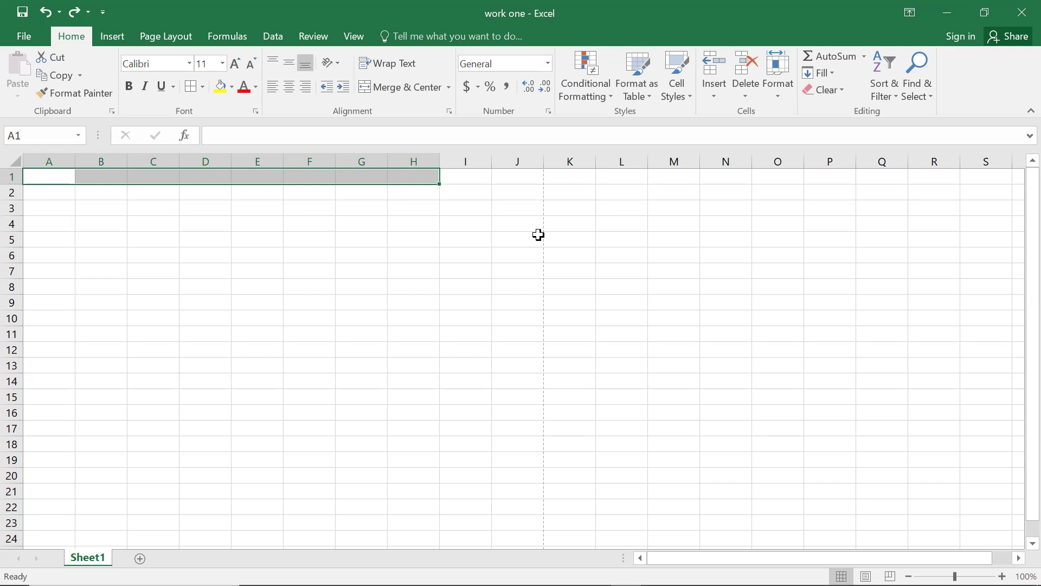
click(408, 215)
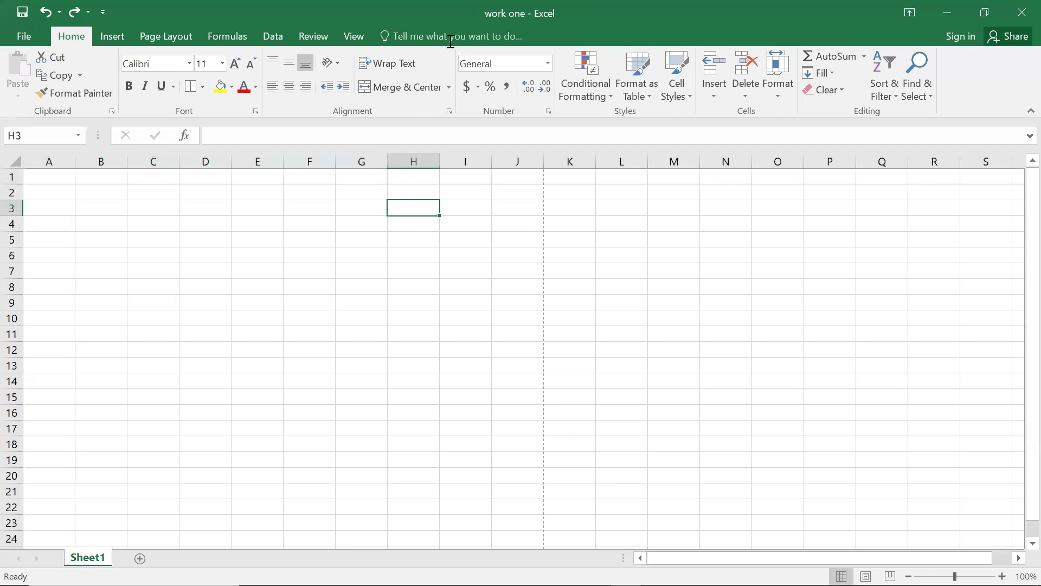
key(ctrl+n)
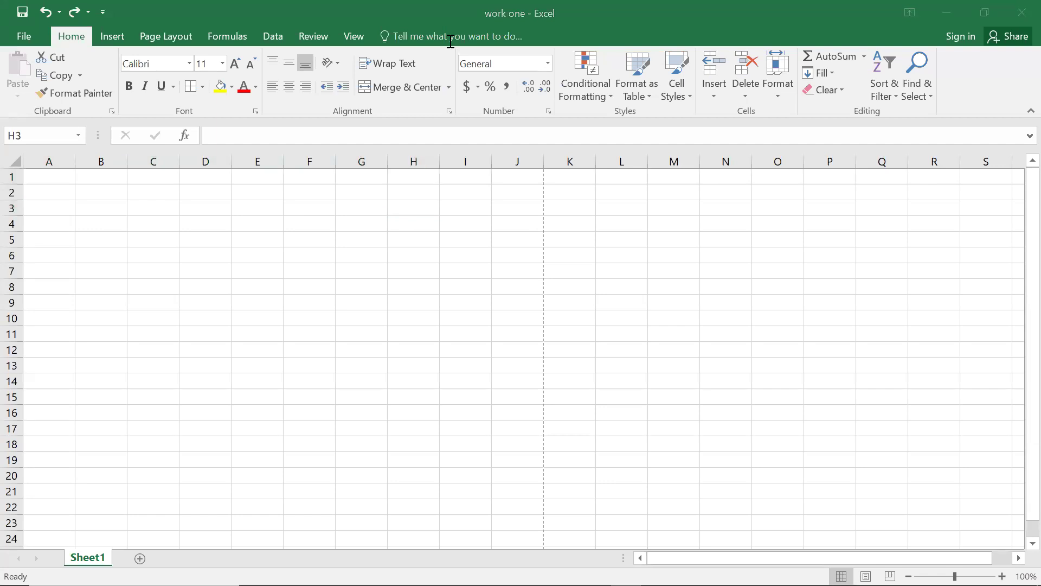
click(59, 175)
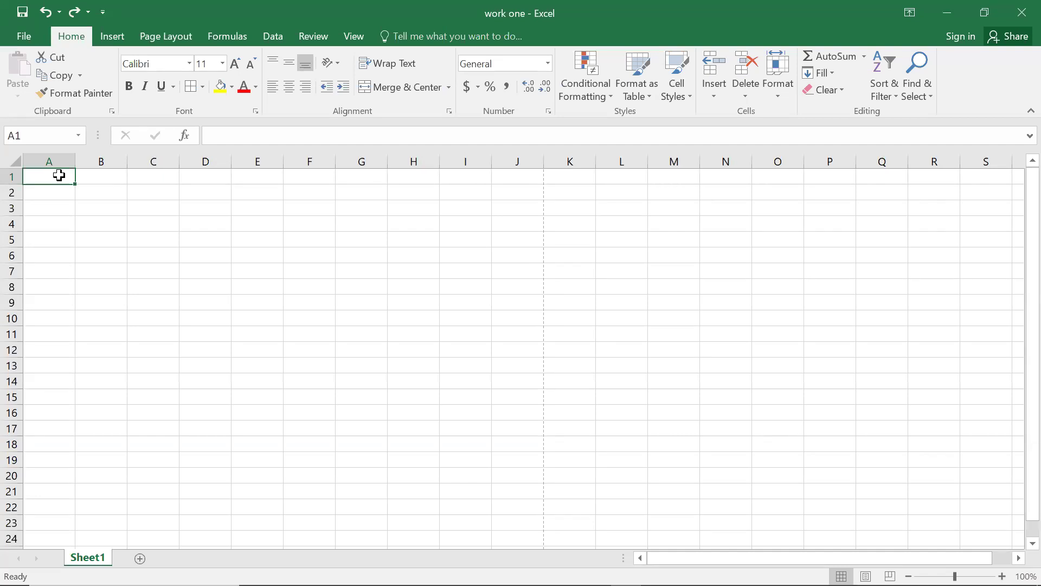
text(students)
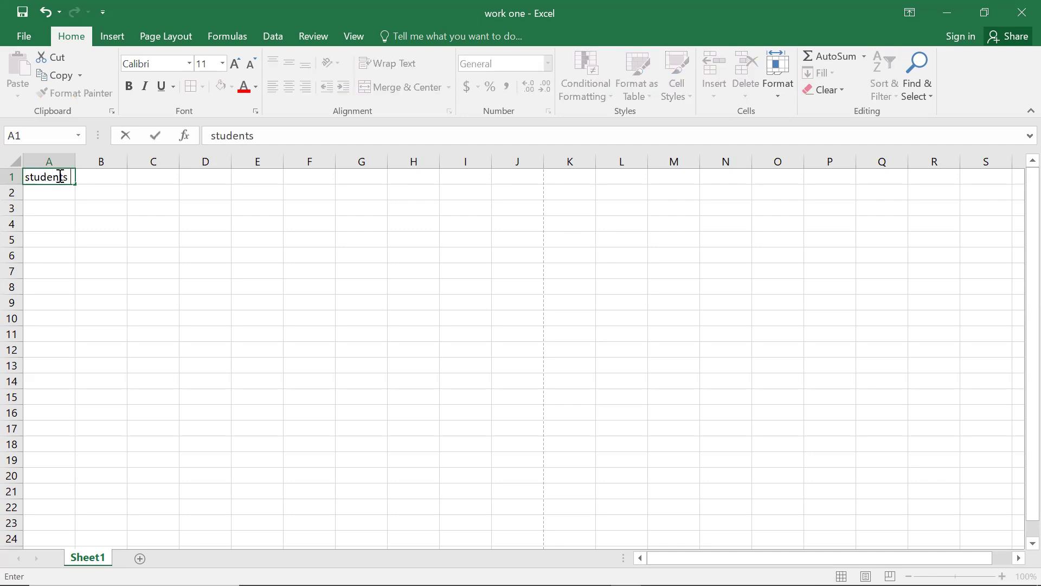
key(BackSpace)
key(BackSpace)
key(BackSpace)
key(BackSpace)
key(BackSpace)
key(BackSpace)
key(BackSpace)
key(BackSpace)
Enter the title STUDENTS DATA 2023 in cell A1.
text(STUDENT)
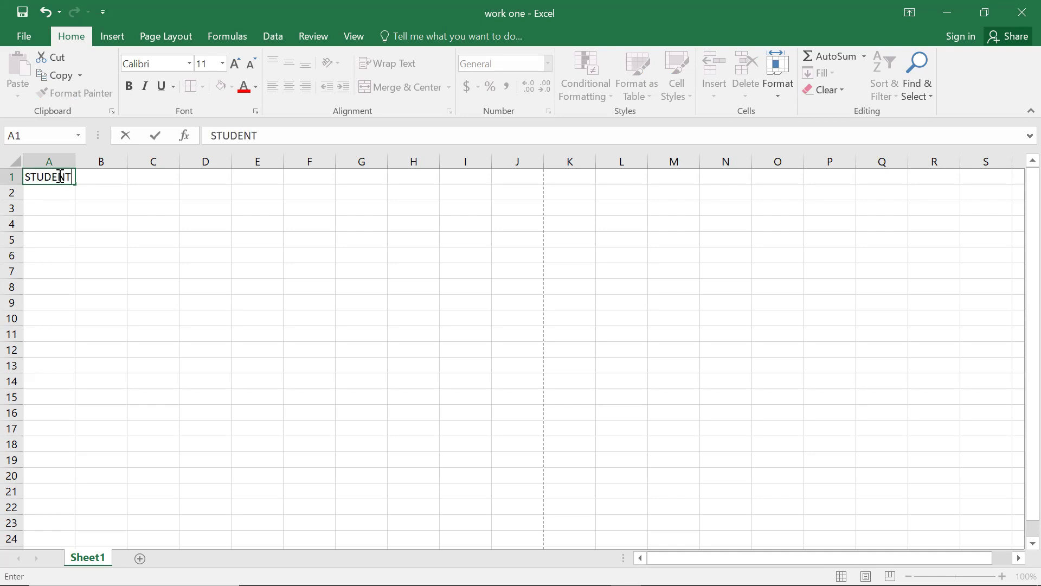
text(S DATA 2023)
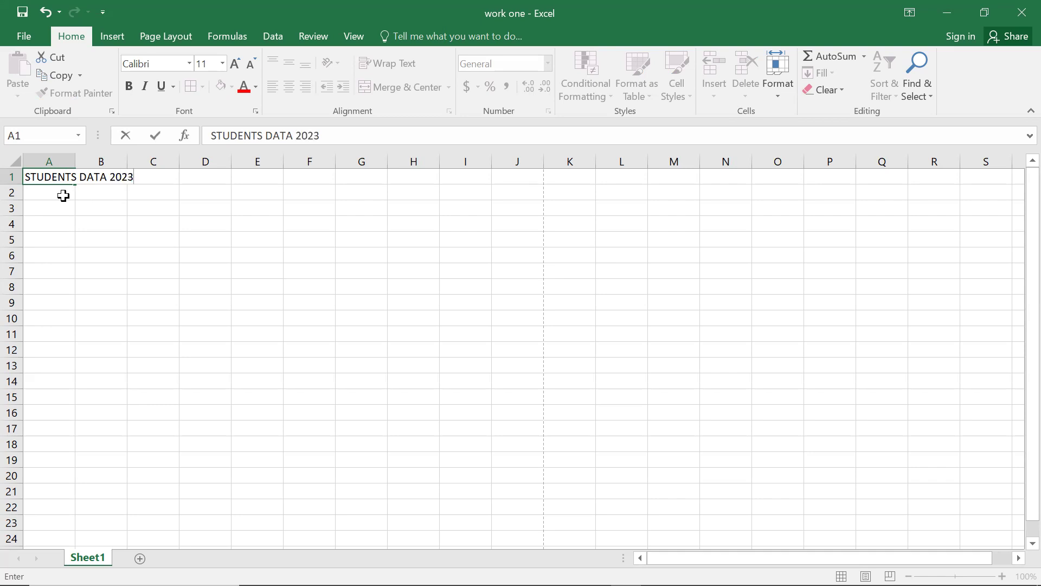
key(Return)
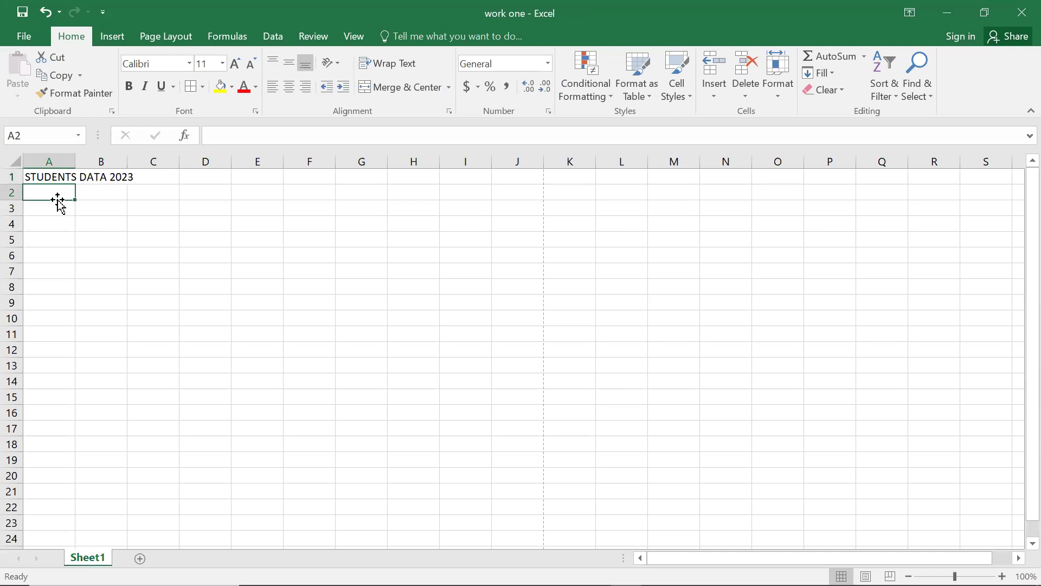
Enter the column headings NAMES in cell A2 and MARKS in cell B2.
text(NAMES)
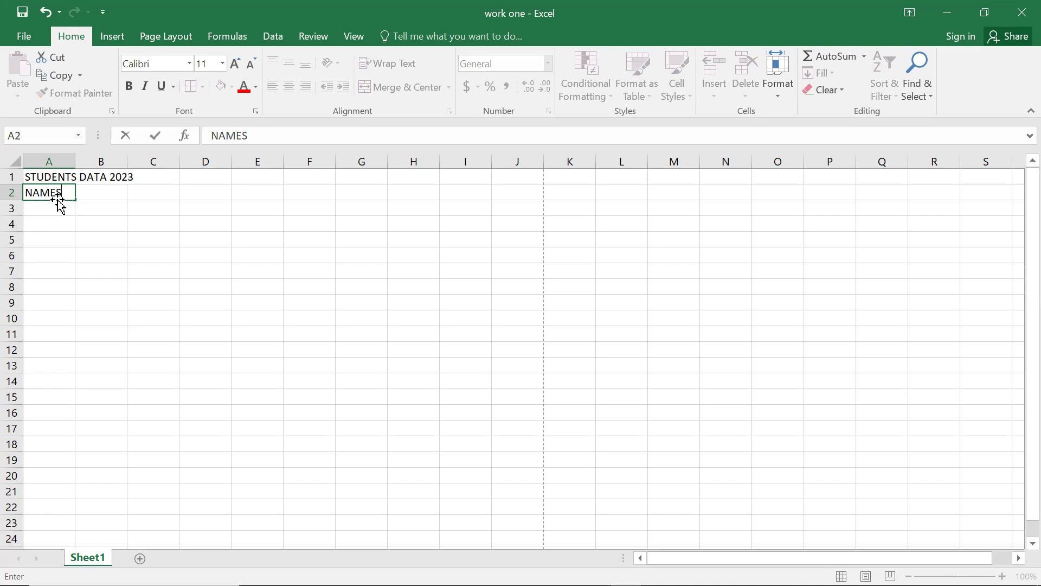
click(106, 192)
text(MARKS)
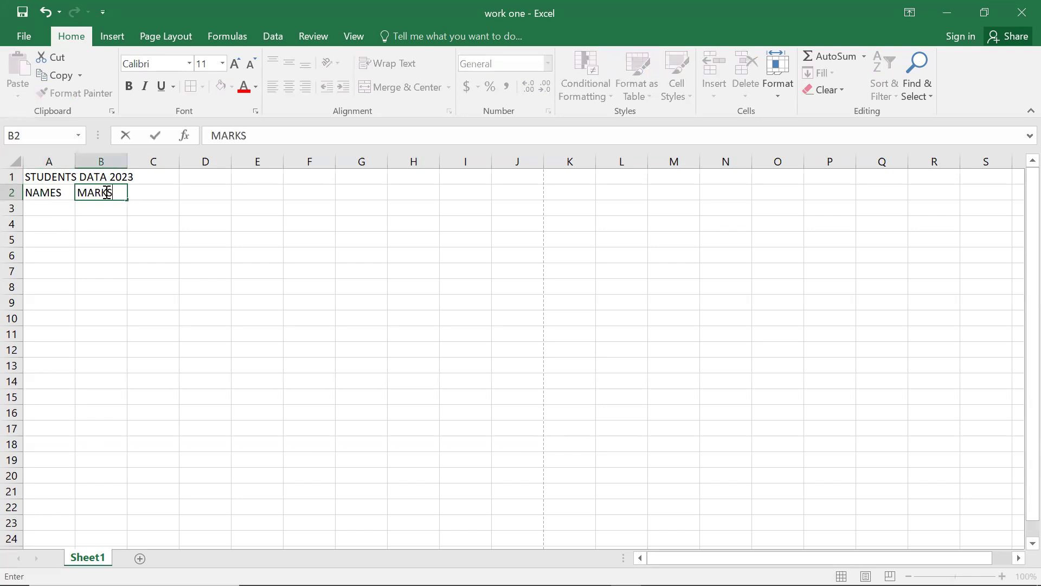
click(58, 214)
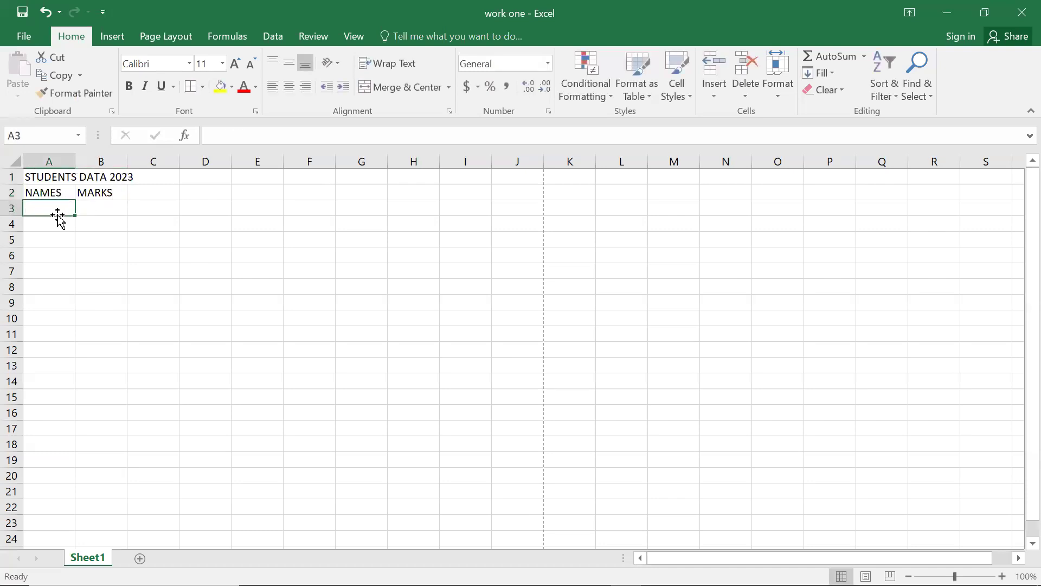
text(KA)
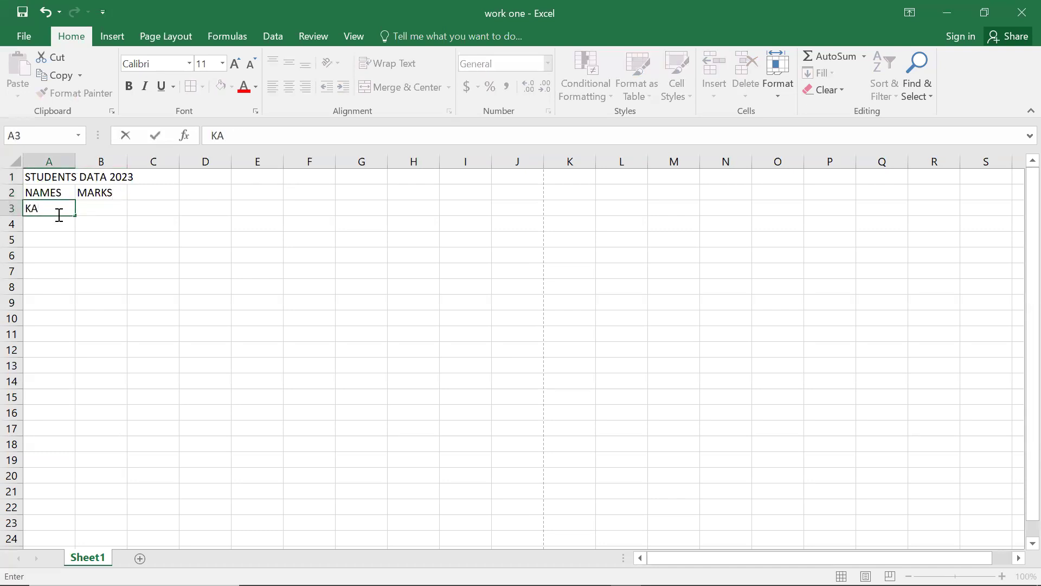
text(CTH)
key(BackSpace)
key(BackSpace)
key(BackSpace)
key(BackSpace)
key(BackSpace)
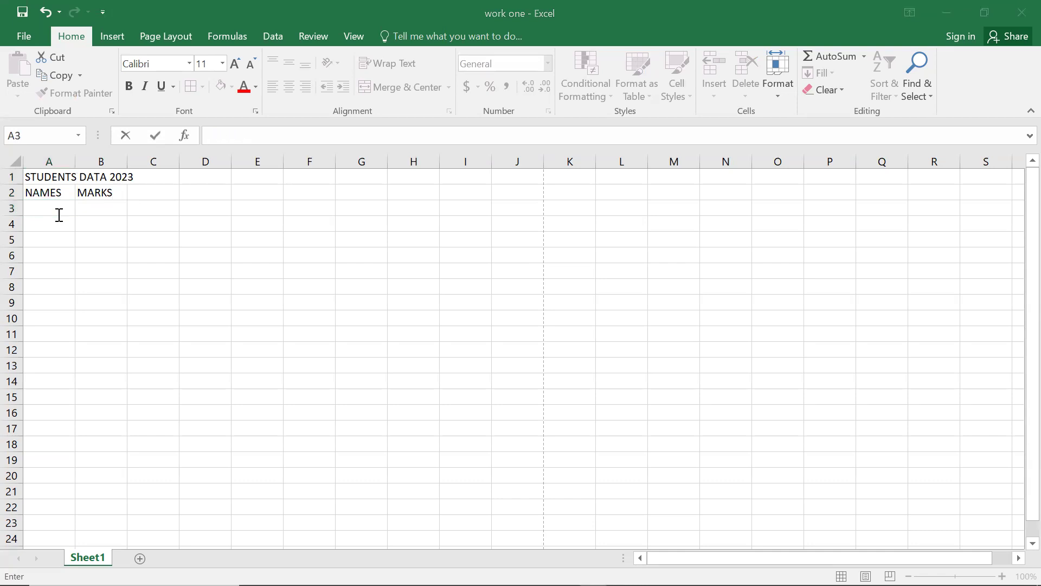
Enter five student first names under the NAMES heading, in cells A3 to A7.
text(C)
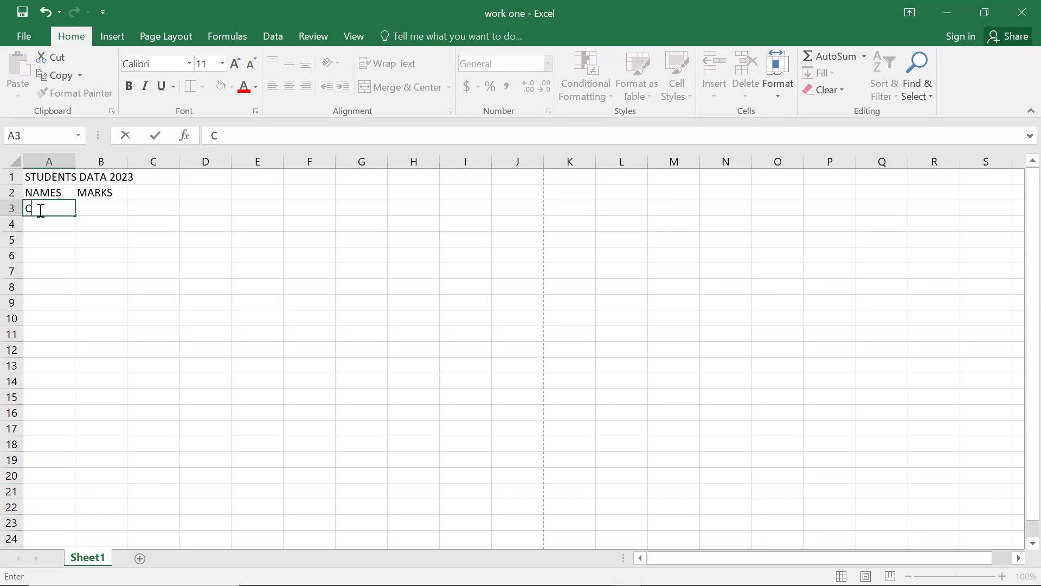
text(thy)
key(Return)
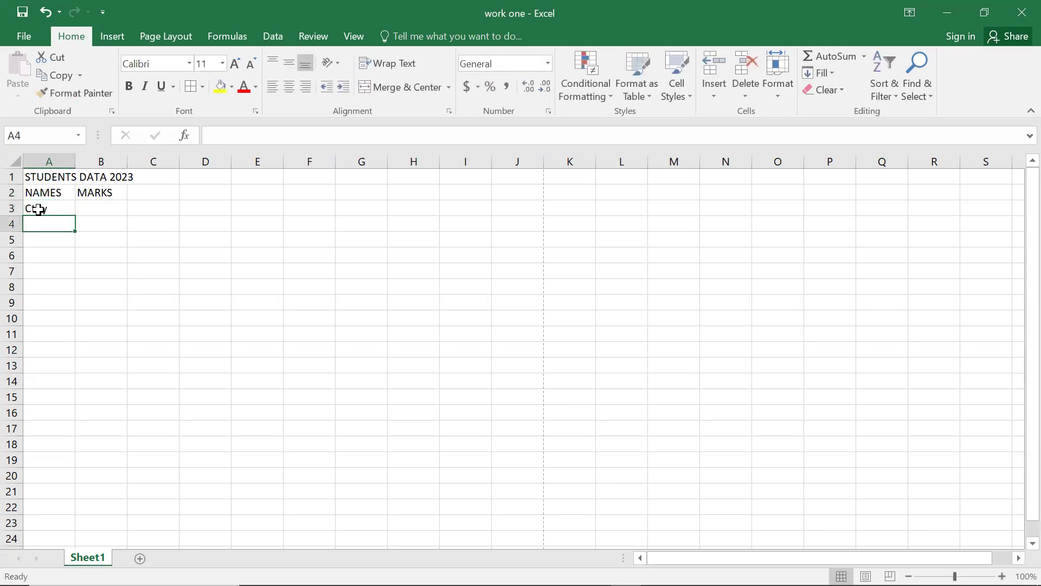
text(shina)
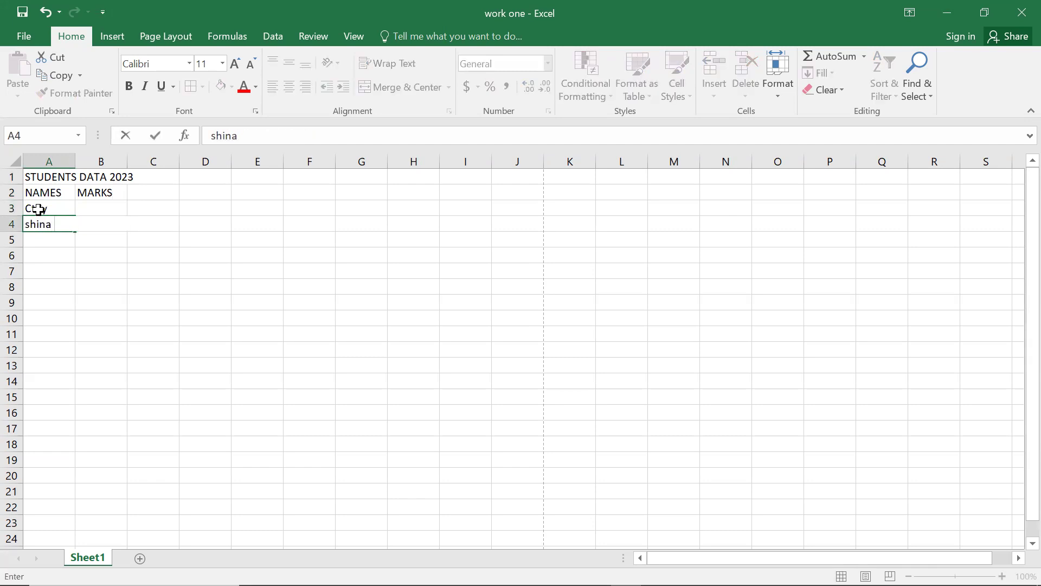
key(Return)
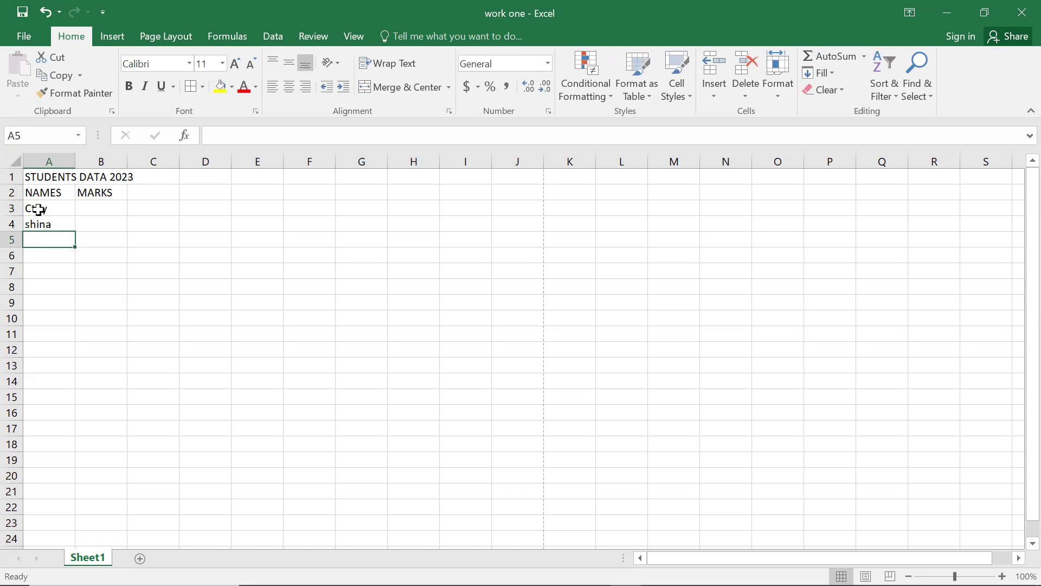
text(Gorret)
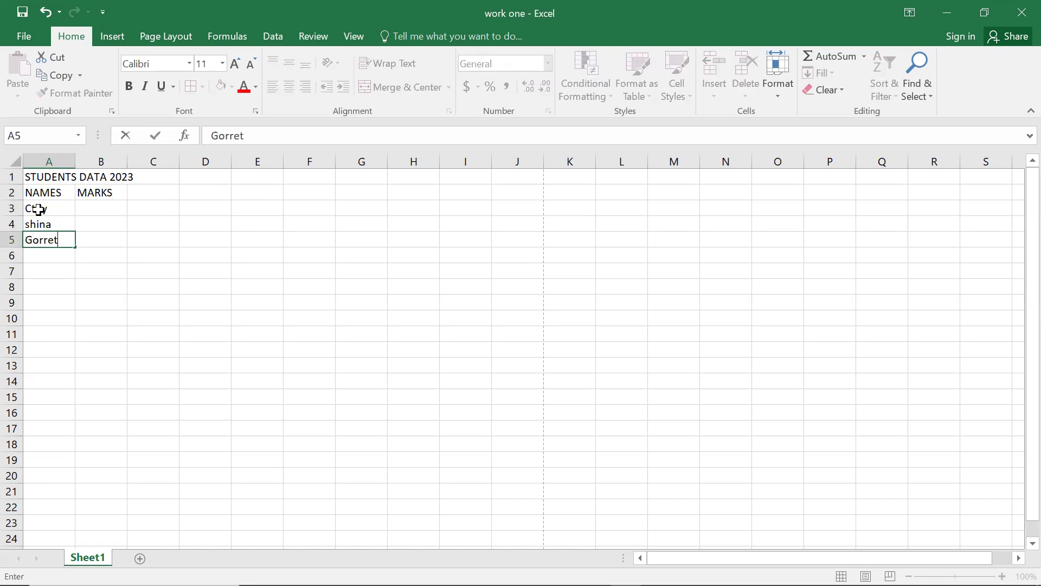
key(Return)
text(Becky)
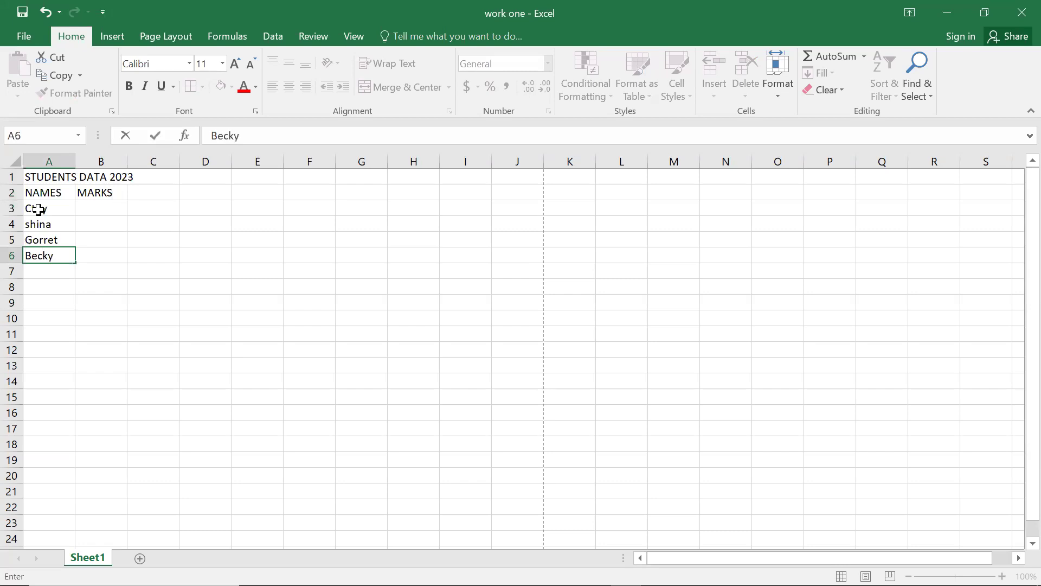
key(Return)
text(Meddie)
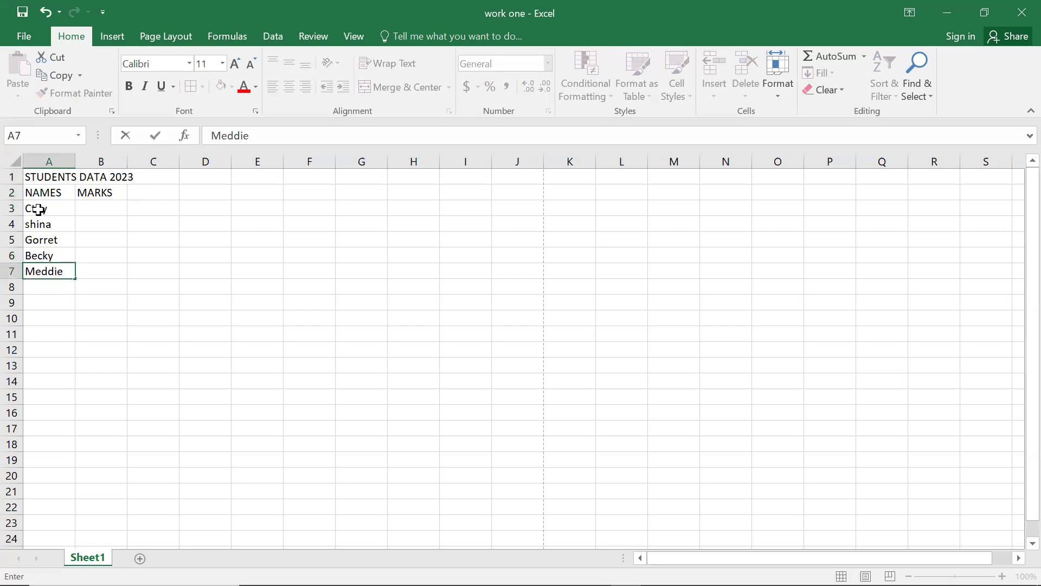
key(Return)
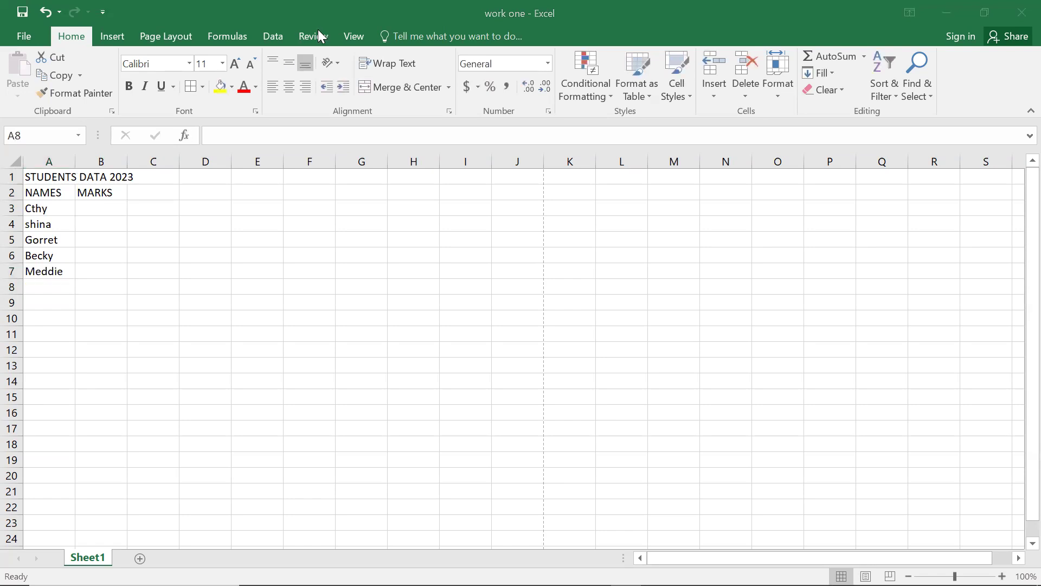
Add three more student names in cells A8 to A10.
click(55, 287)
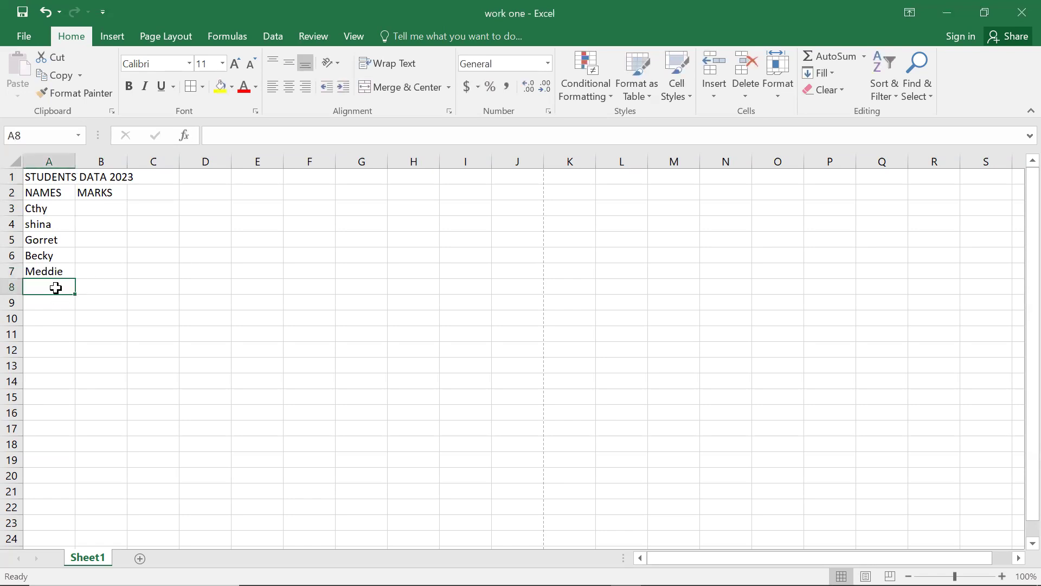
text(Ibrahim)
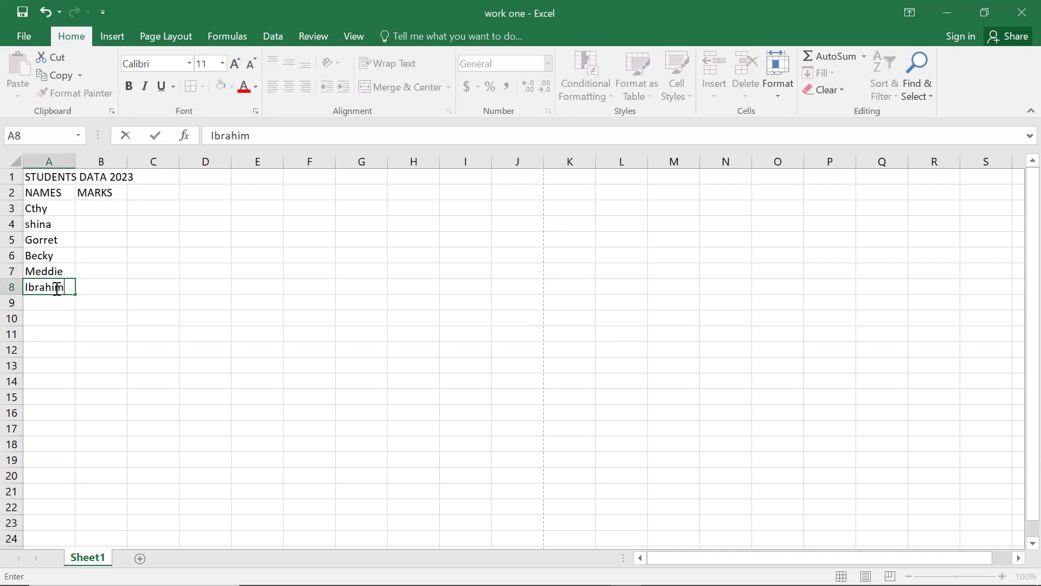
key(Return)
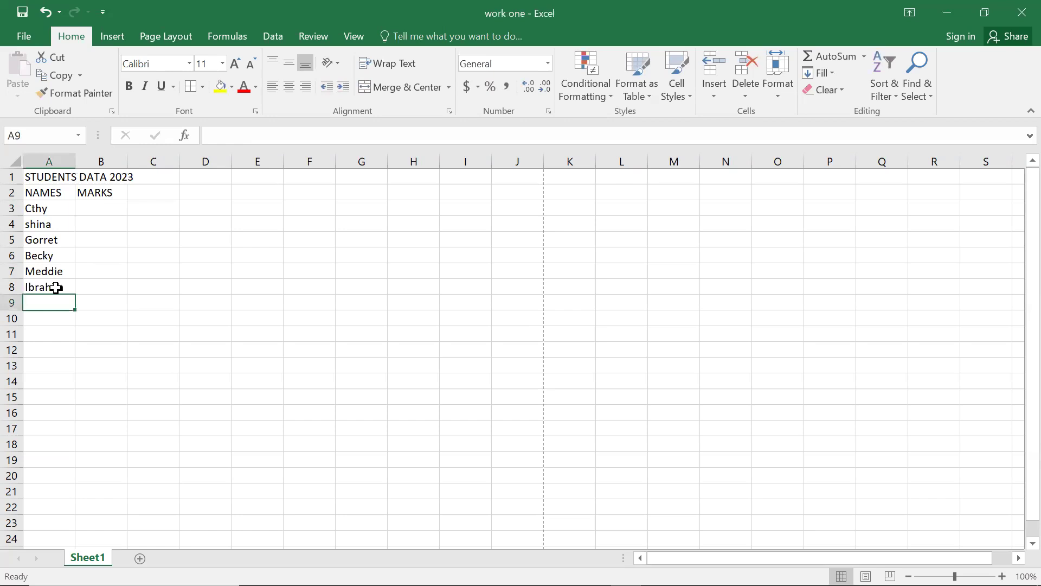
text(Brian)
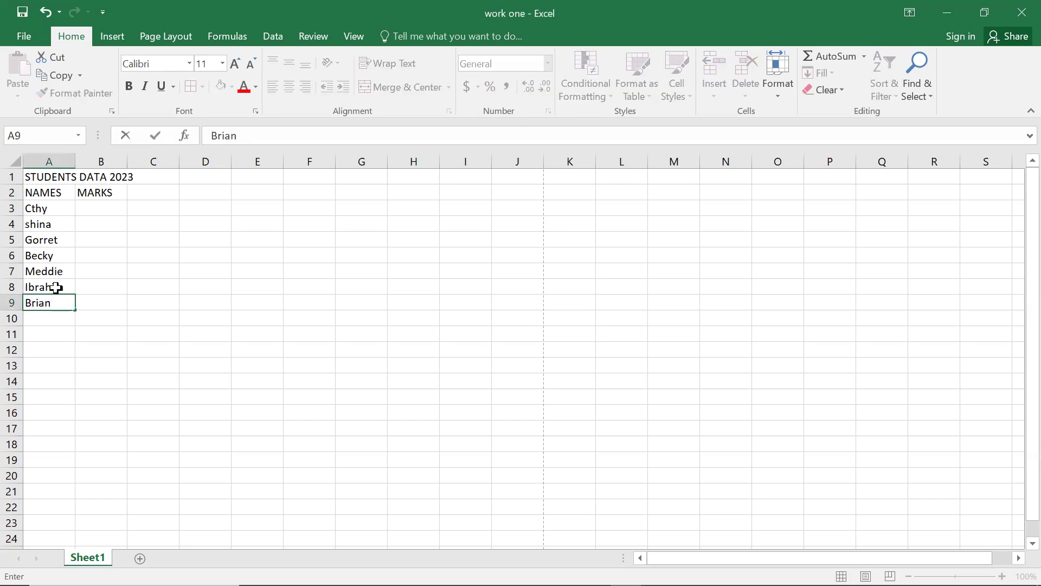
key(Return)
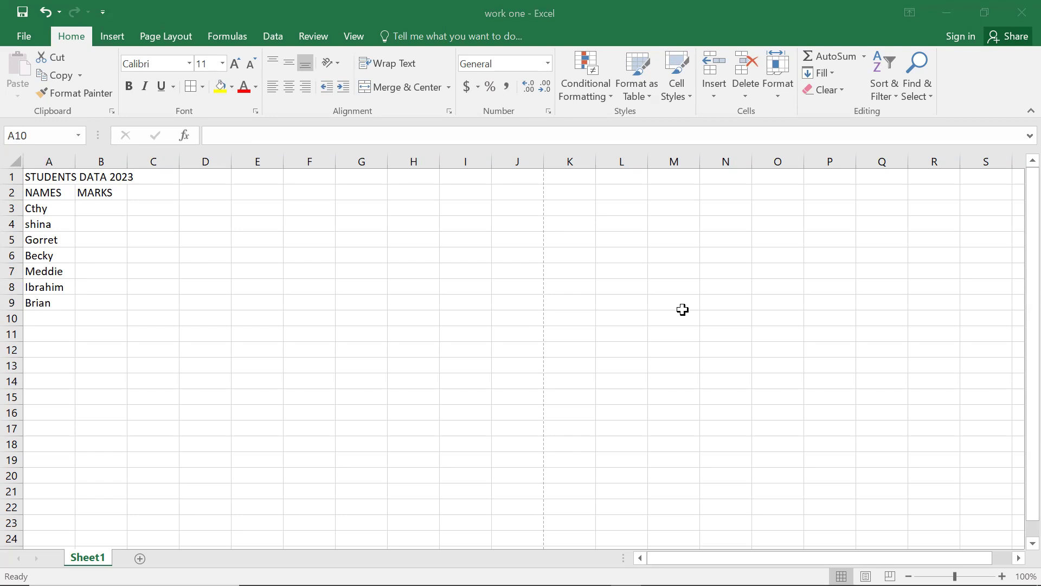
click(65, 319)
text(Ategeka)
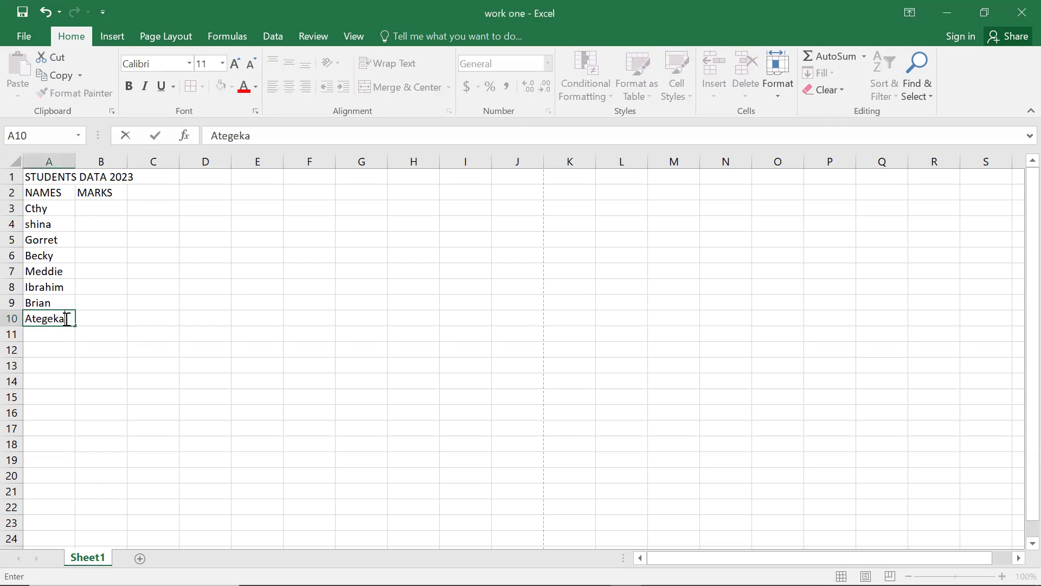
click(97, 208)
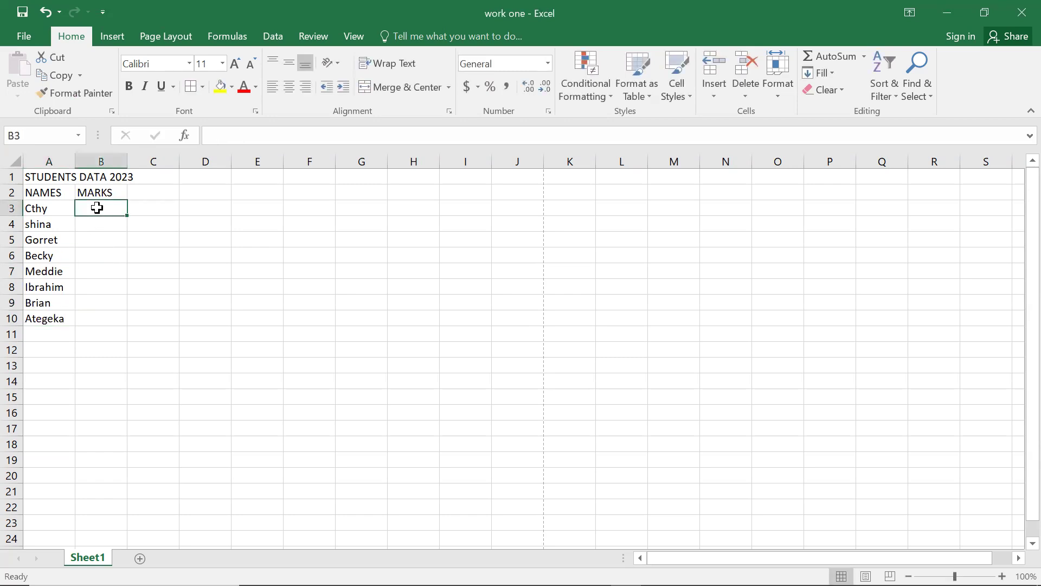
Correct the misspelled student name in cell A3 by adding the missing "a", and enter the mark 82 in cell B3.
double_click(33, 210)
text(a)
click(85, 209)
text(76)
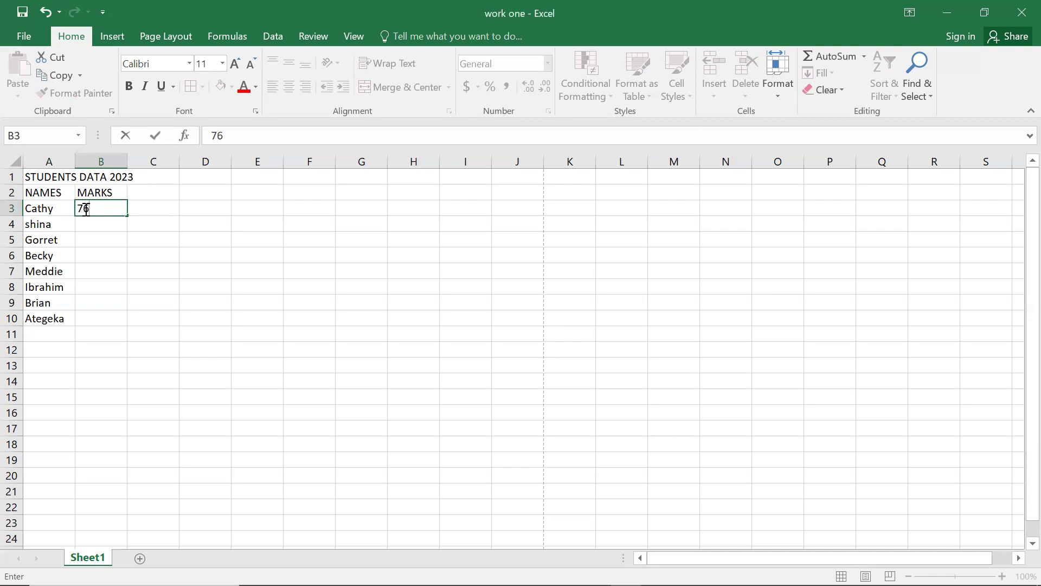
key(BackSpace)
key(BackSpace)
text(82)
key(Return)
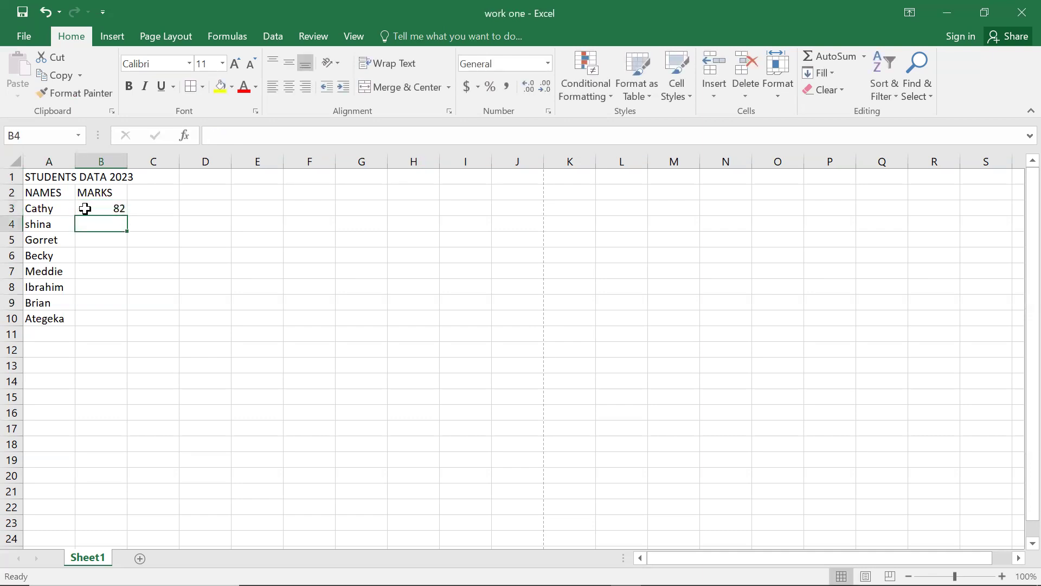
Enter the marks 54, 78 and 87 in cells B4 to B6.
text(54)
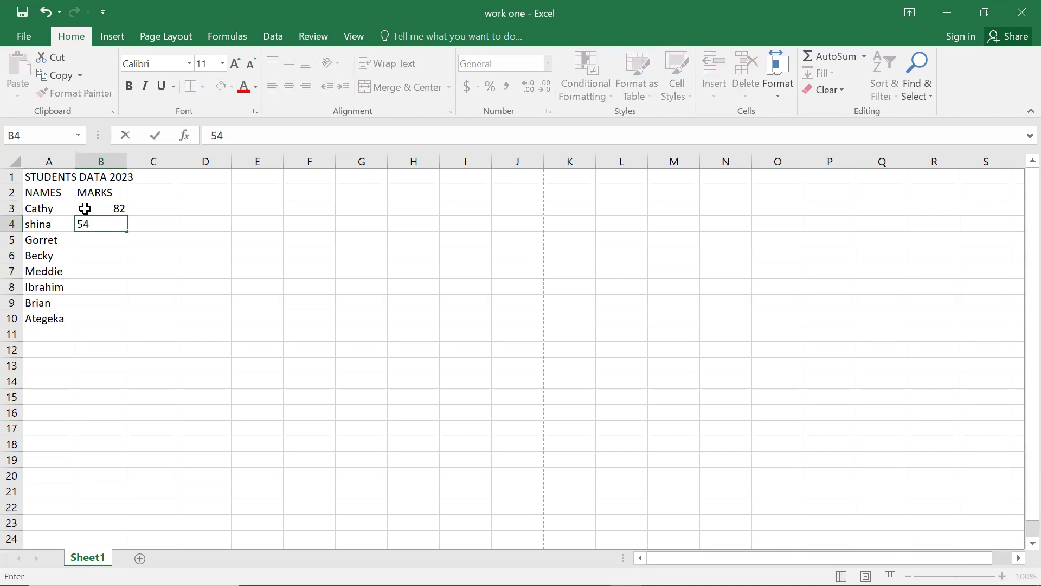
key(Return)
text(78)
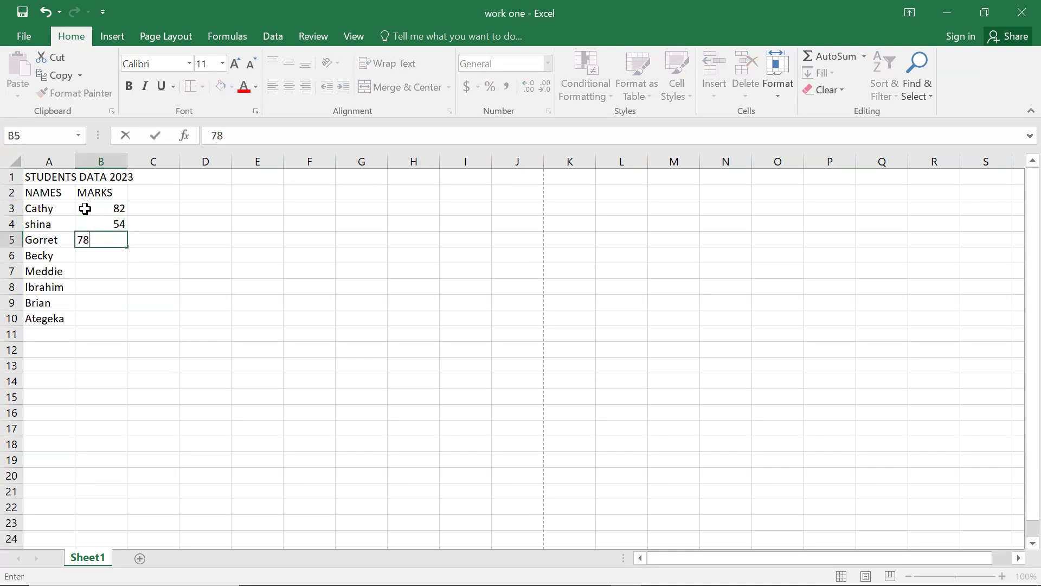
key(Return)
text(87)
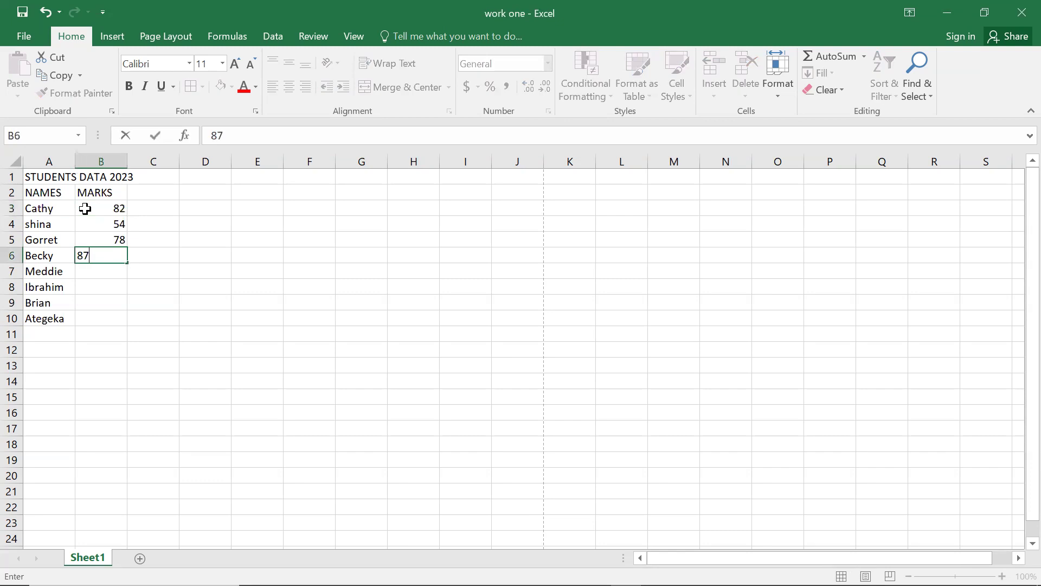
key(Return)
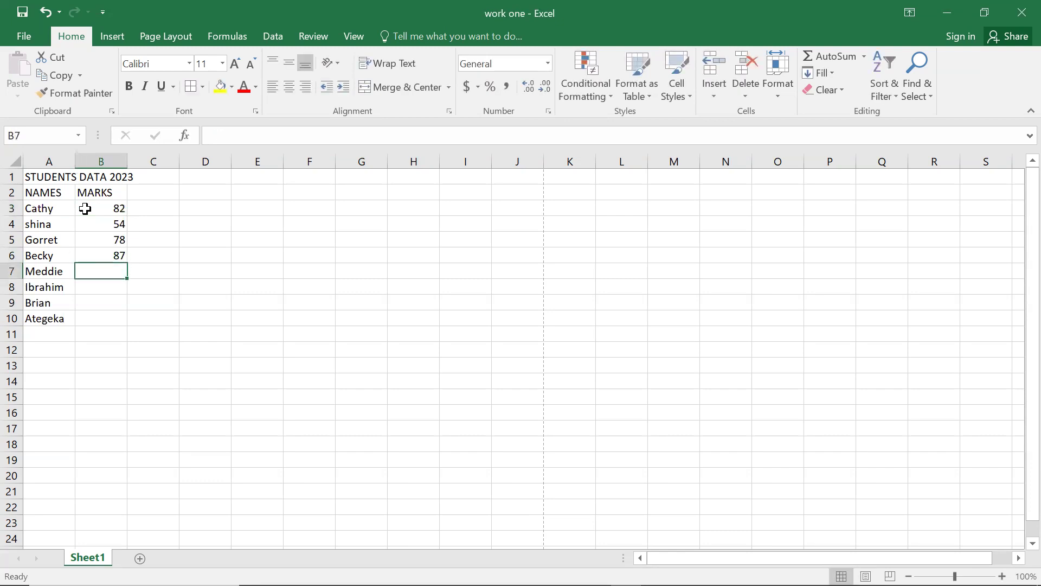
Fill in the remaining marks 98, 56, 98 and 67 in cells B7 to B10.
text(98)
key(Return)
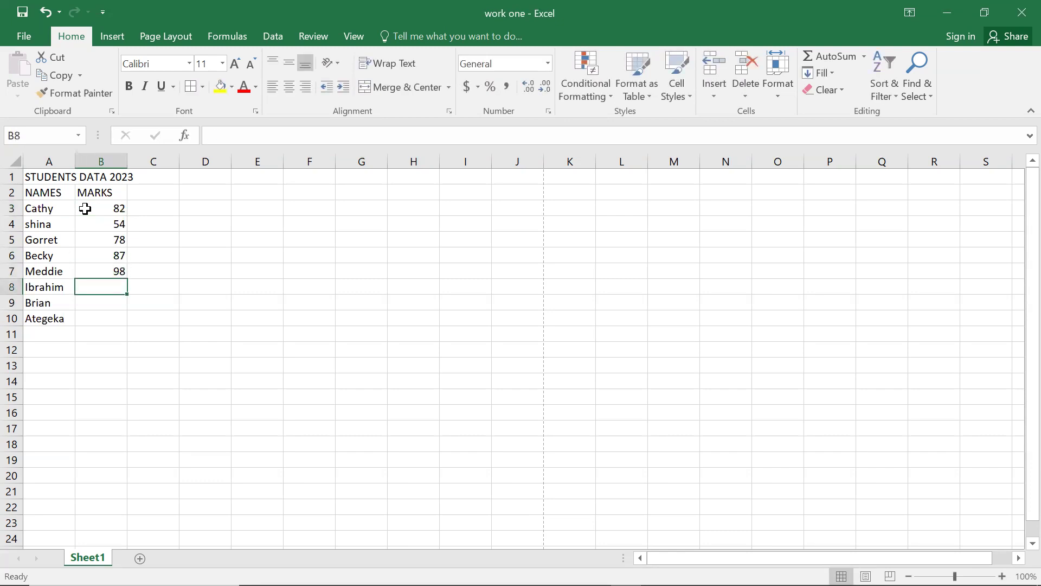
text(56)
key(Return)
text(98)
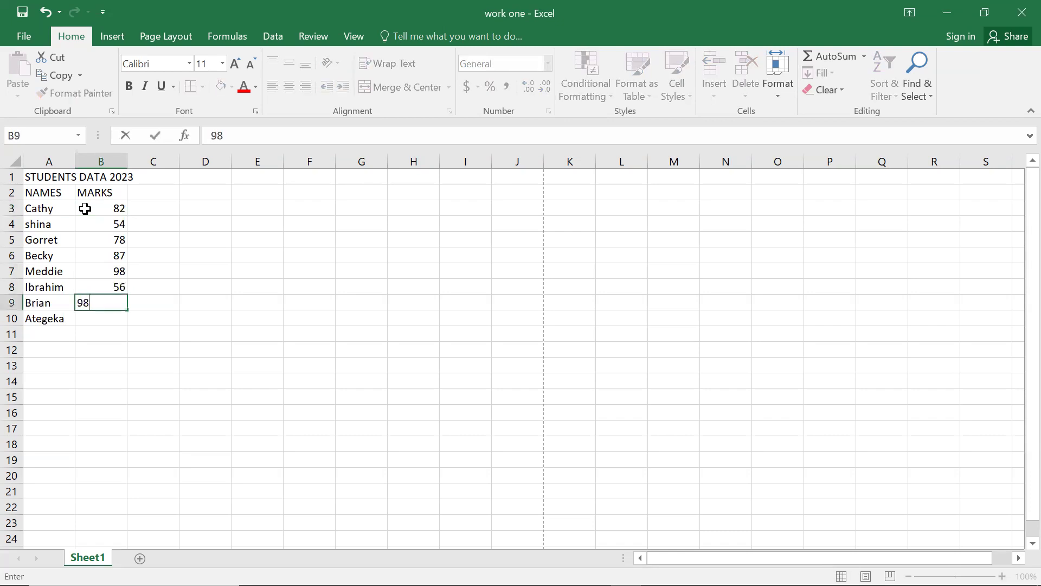
key(Return)
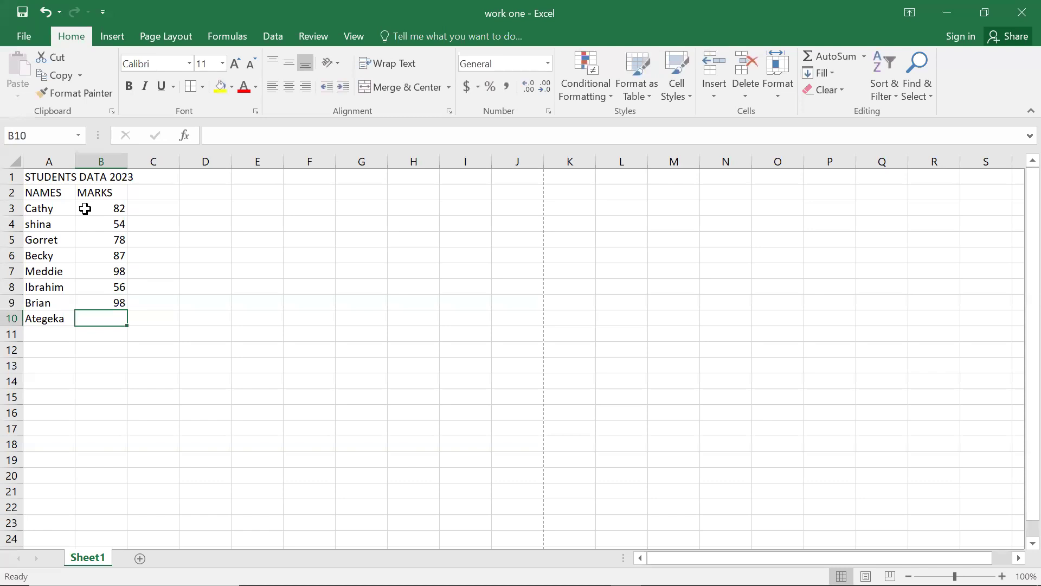
text(67)
key(Tab)
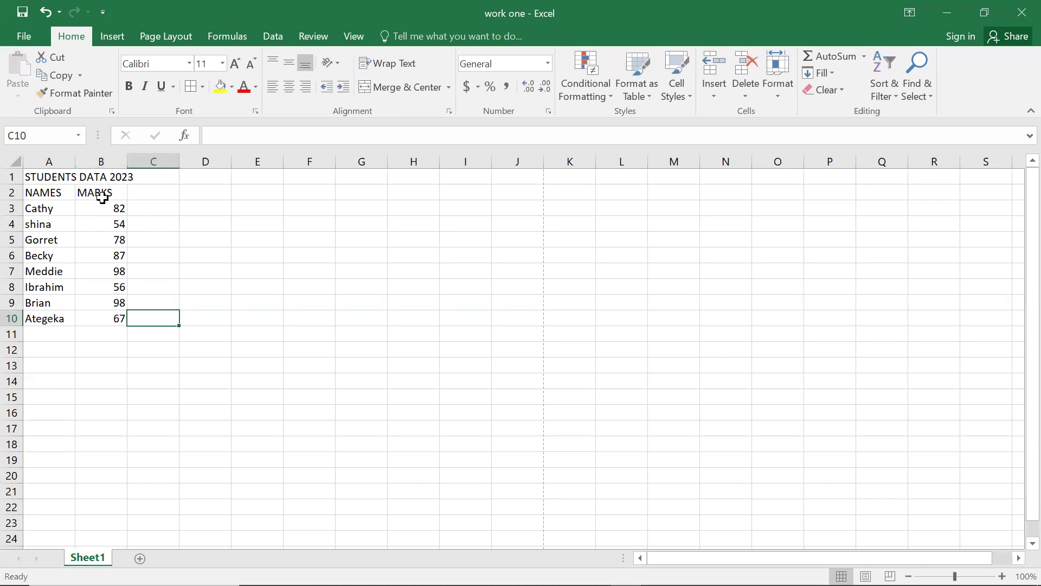
click(12, 211)
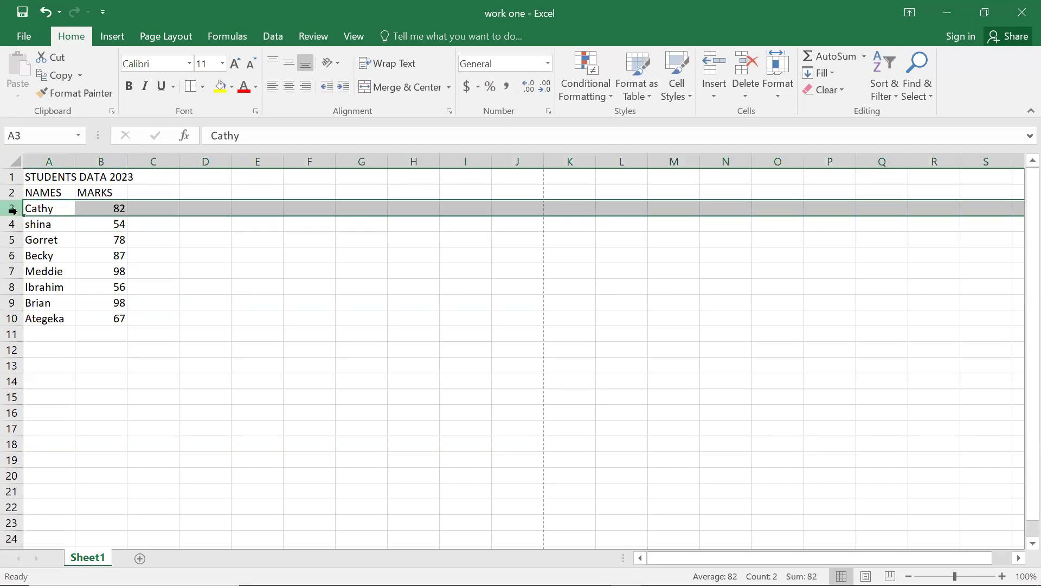
right_click(12, 210)
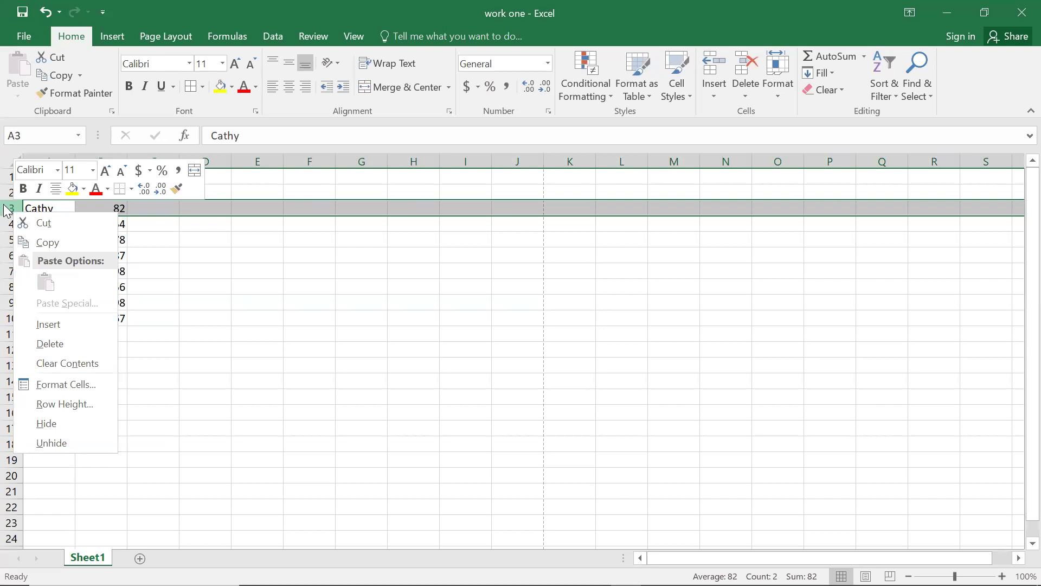
click(5, 209)
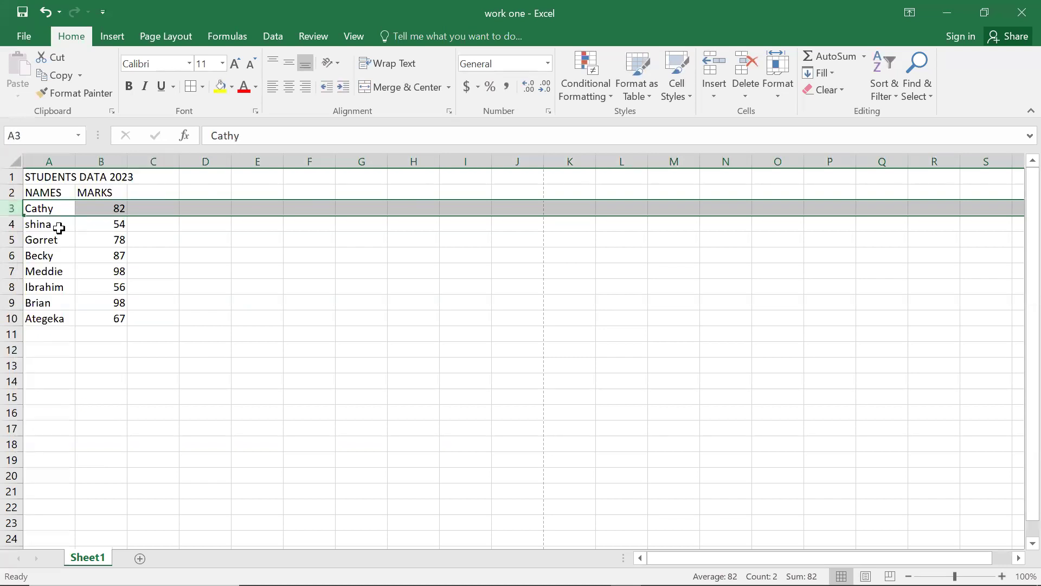
click(12, 193)
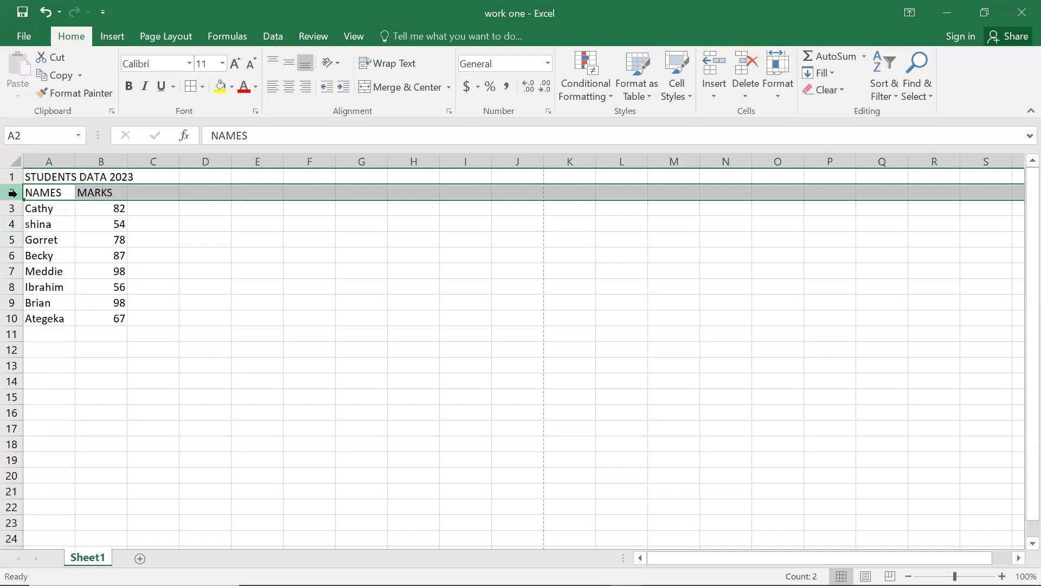
click(236, 289)
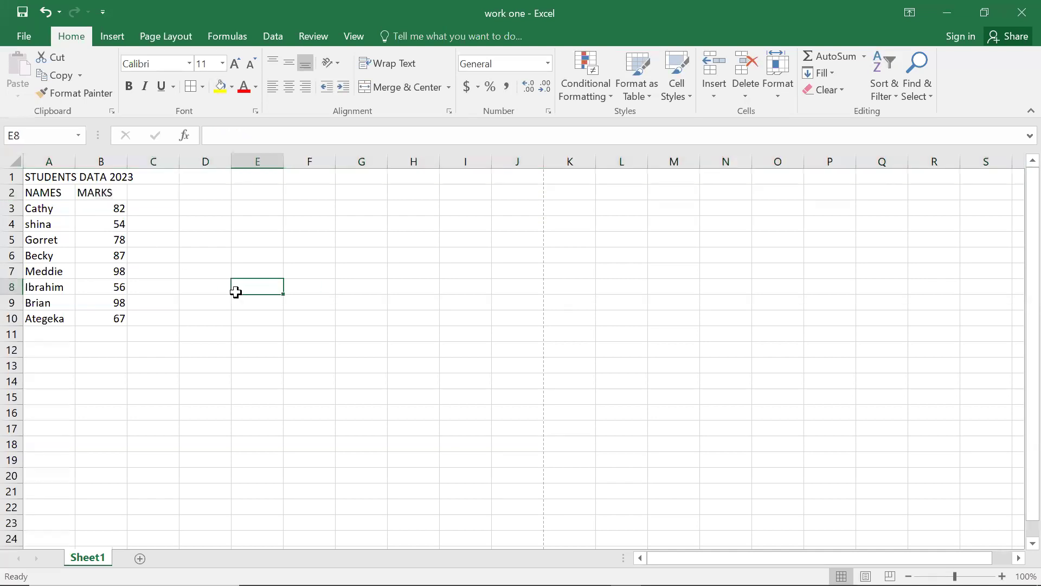
Insert a blank row above the NAMES and MARKS heading row, and undo the insertion.
click(12, 191)
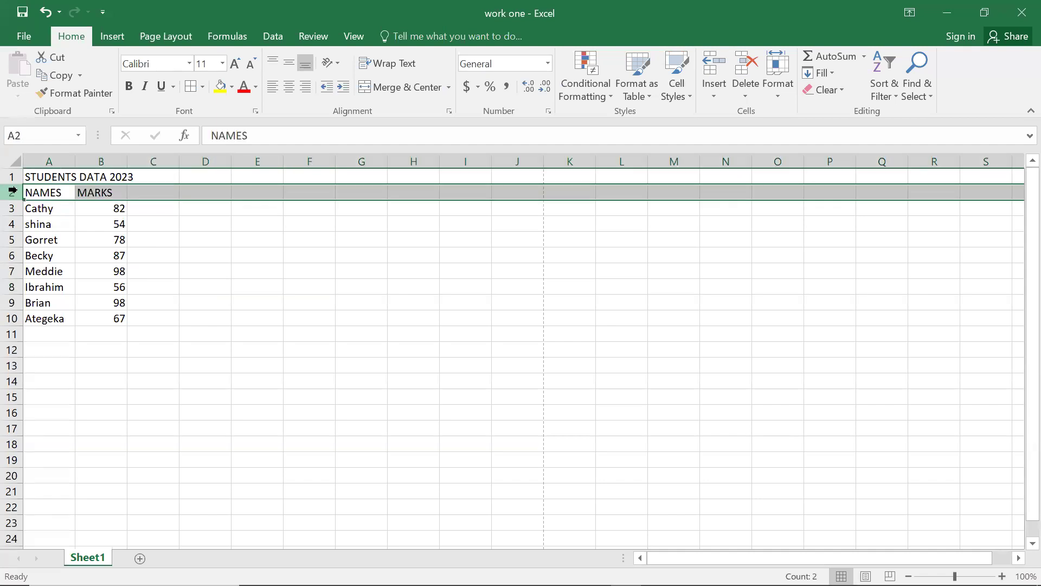
right_click(12, 191)
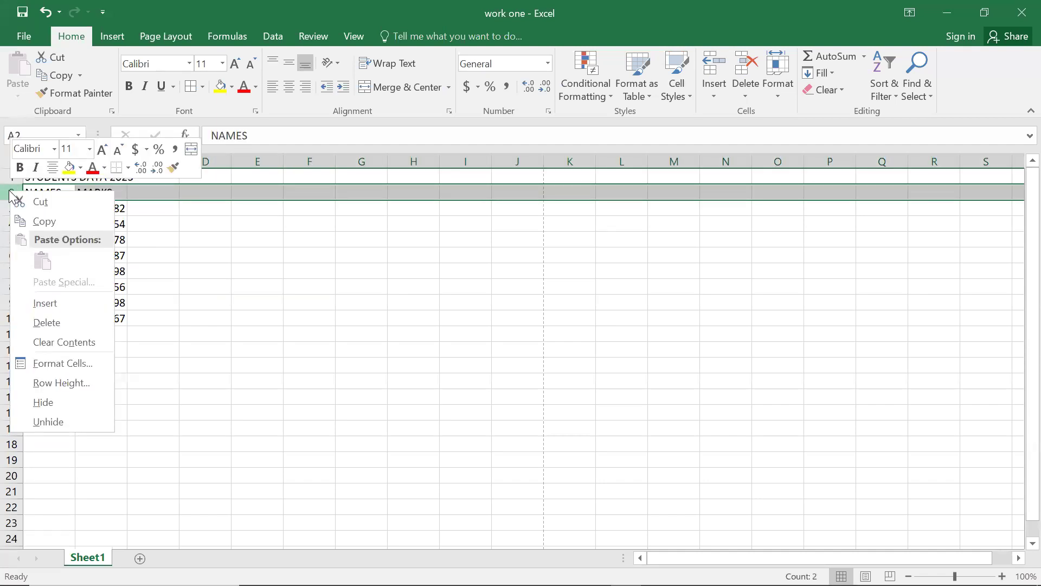
click(46, 302)
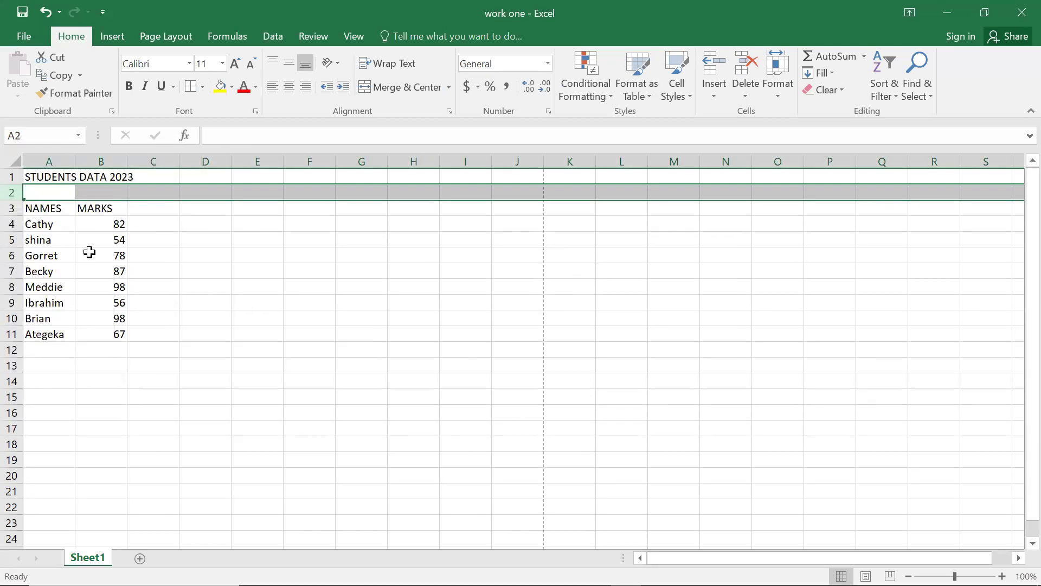
key(ctrl+z)
Insert a blank row between the NAMES and MARKS heading row and the first student's row.
click(12, 208)
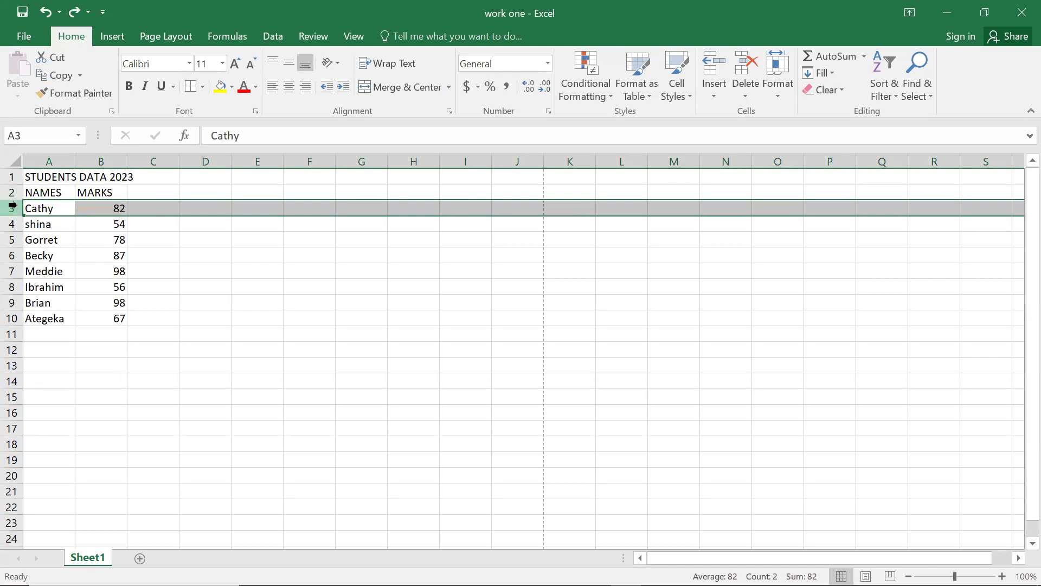
right_click(12, 210)
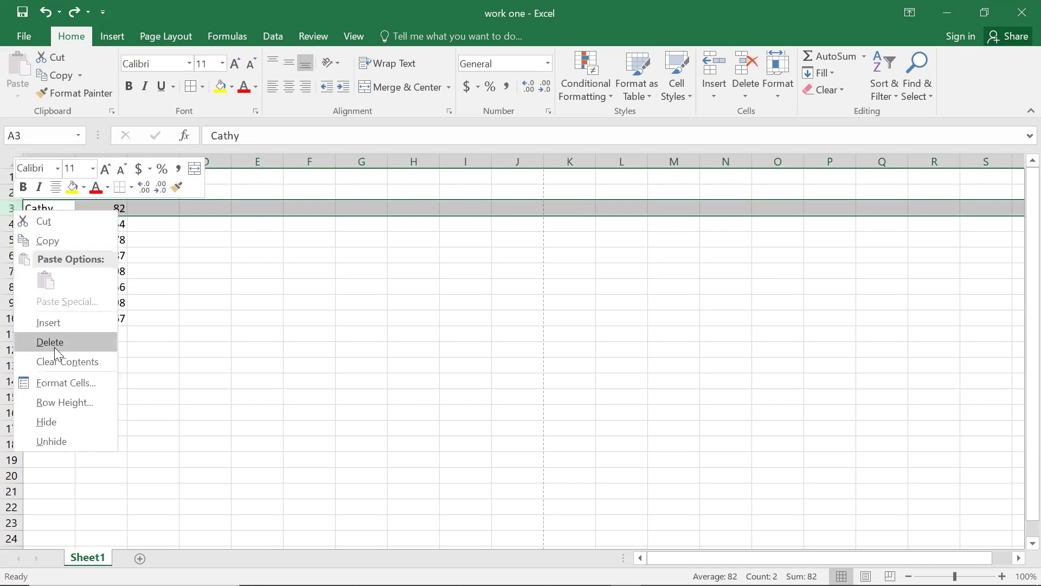
click(54, 323)
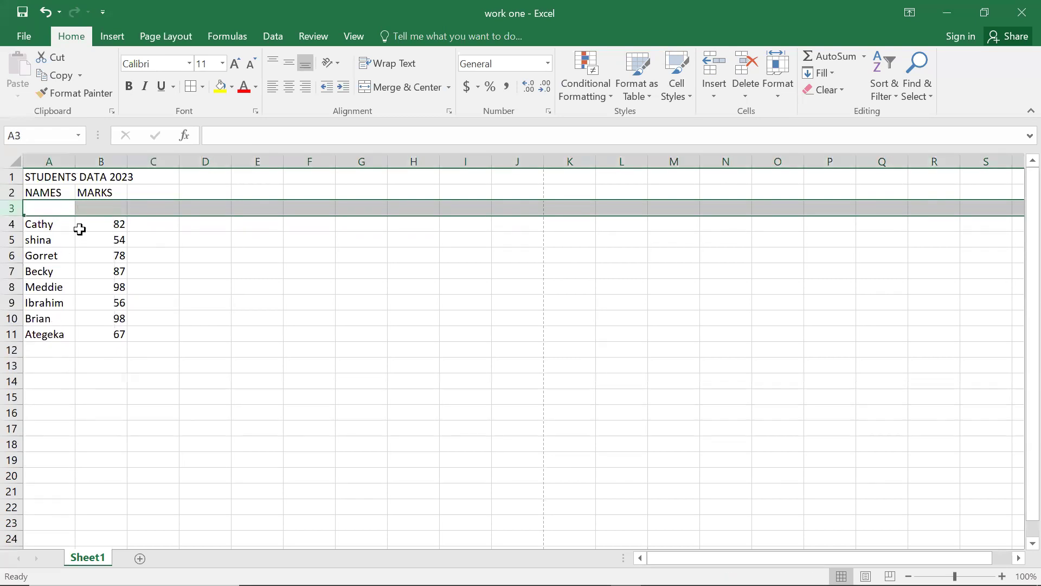
Enter the subject headings mtc, sst, sci and eng in cells B3 to E3.
click(94, 210)
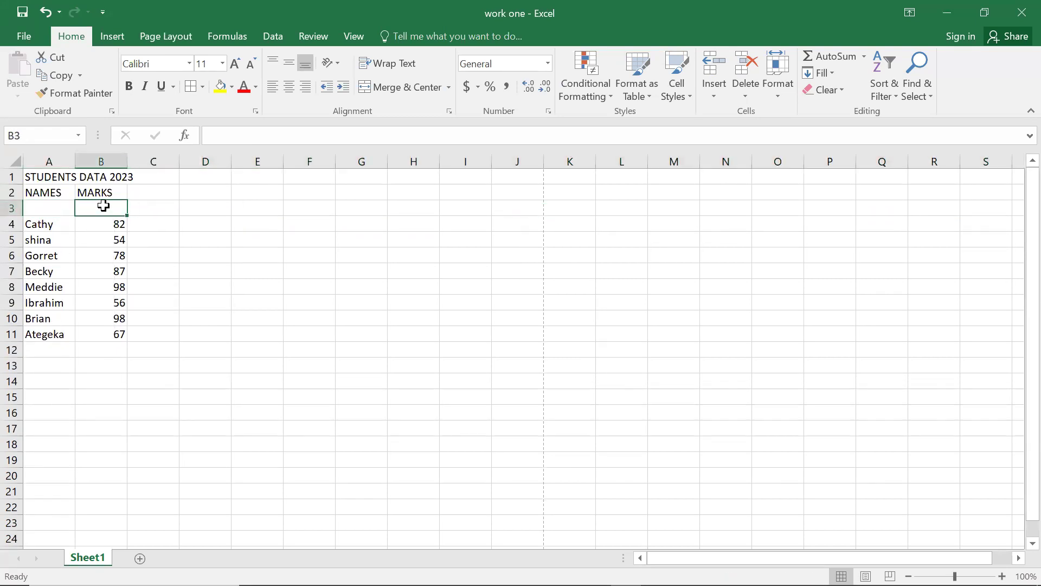
text(mtc)
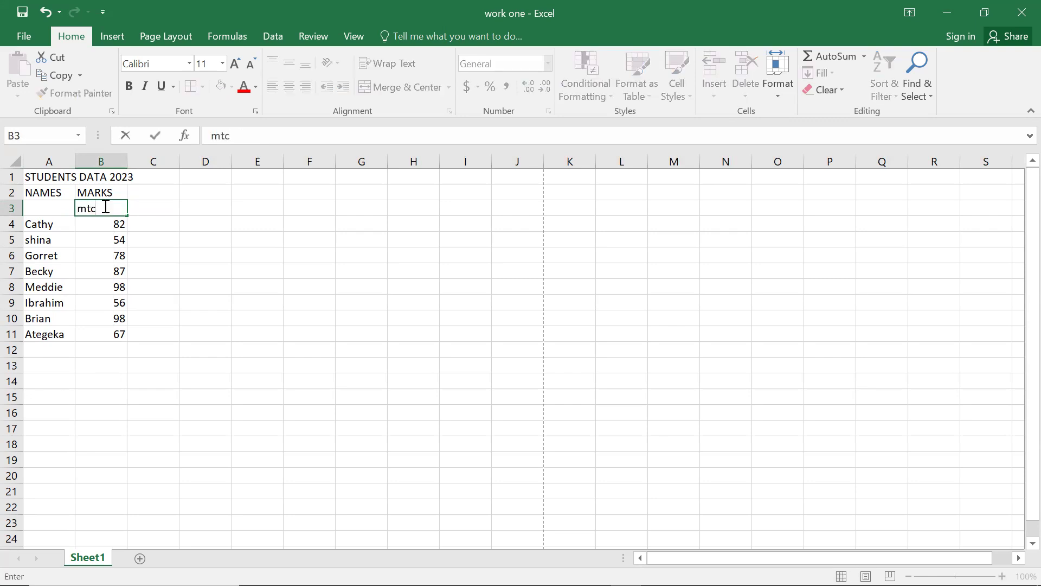
key(Tab)
text(sst)
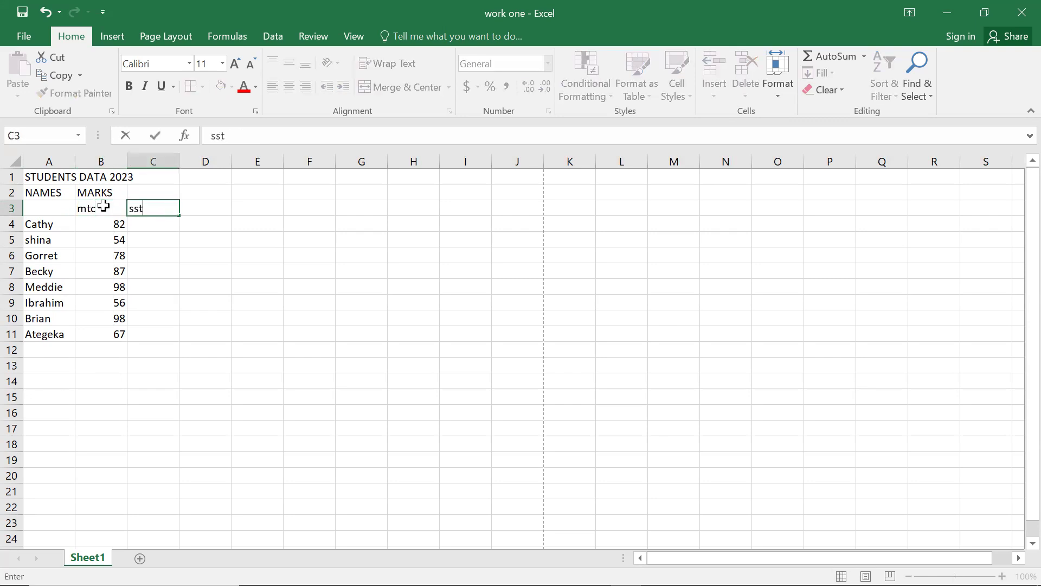
key(Tab)
text(sci)
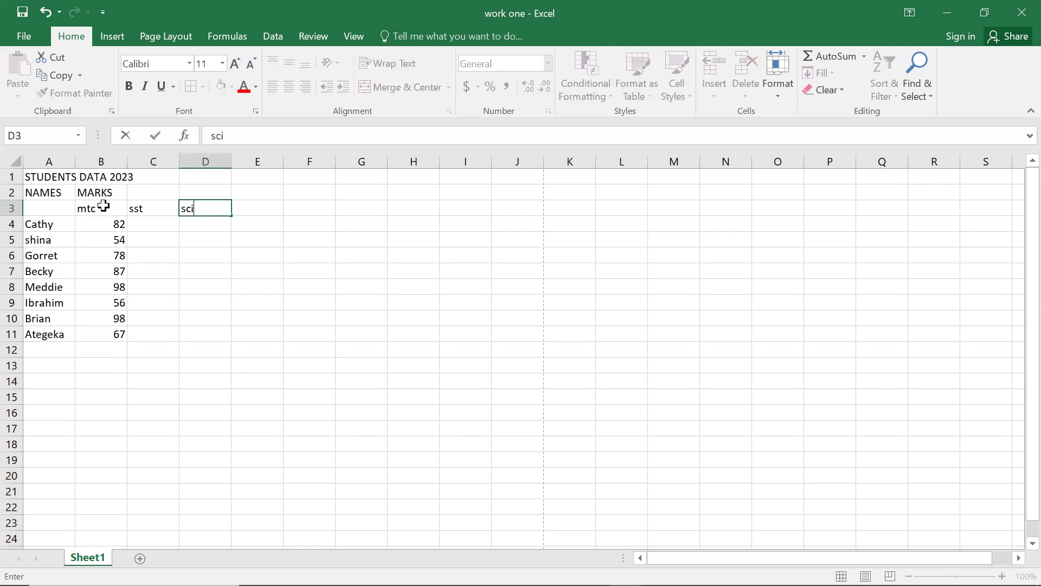
key(Tab)
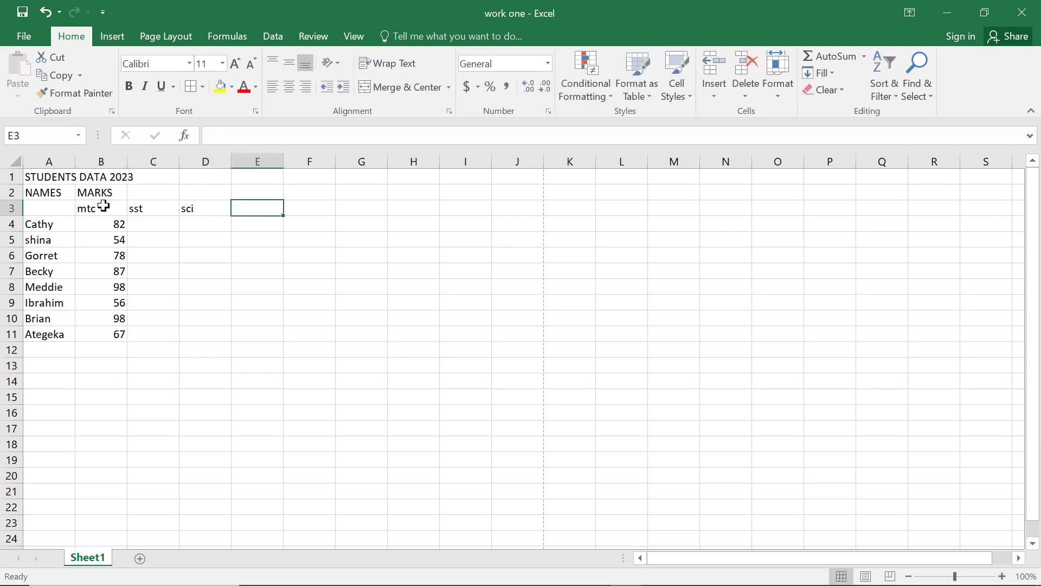
text(eng)
key(Return)
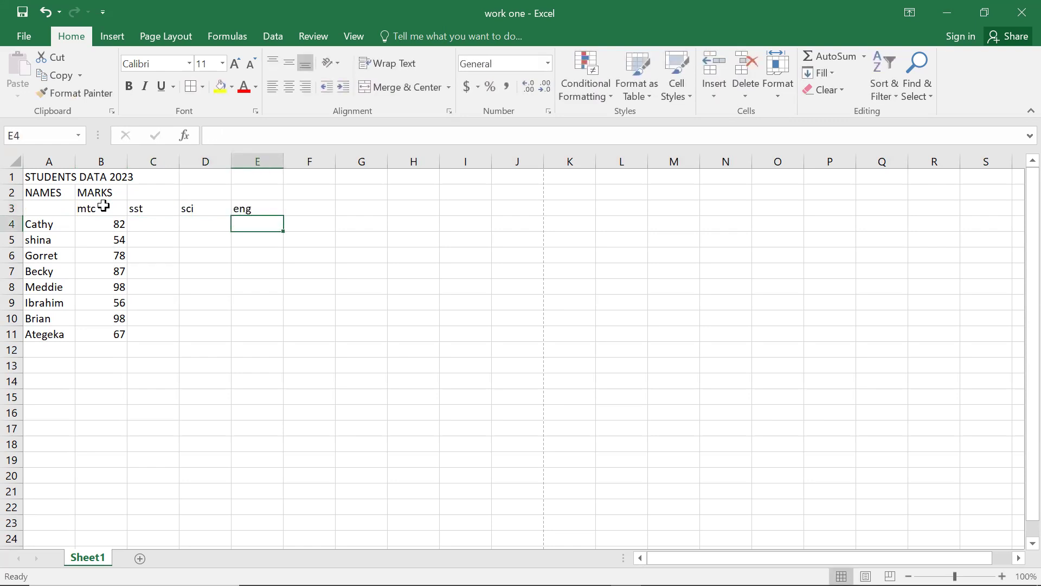
Enter the first student's marks 34, 56 and 76 in cells C4 to E4.
key(Left)
key(Left)
key(Left)
key(Right)
text(34)
key(Right)
text(56)
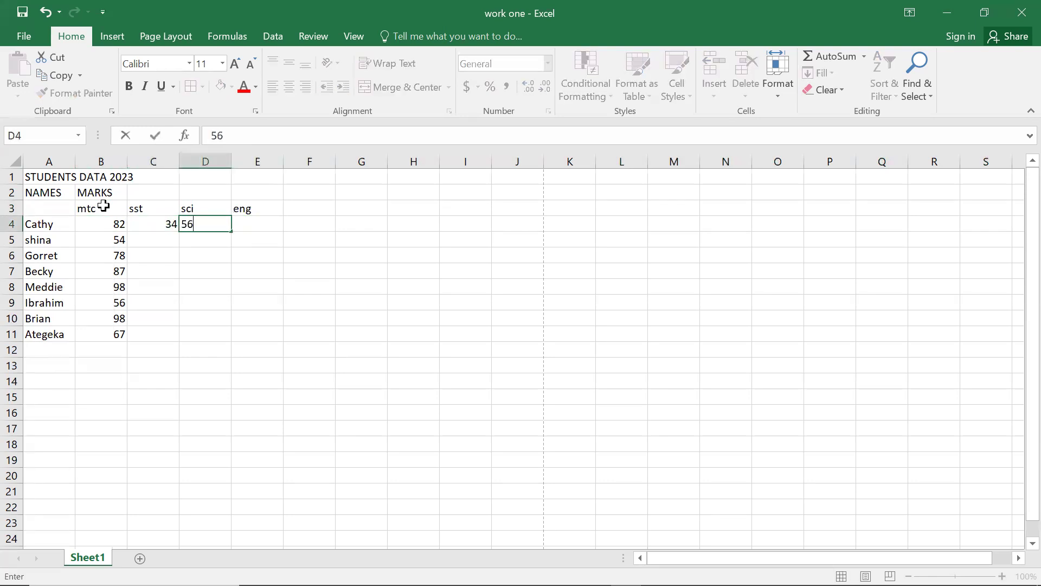
key(Right)
text(76)
key(Return)
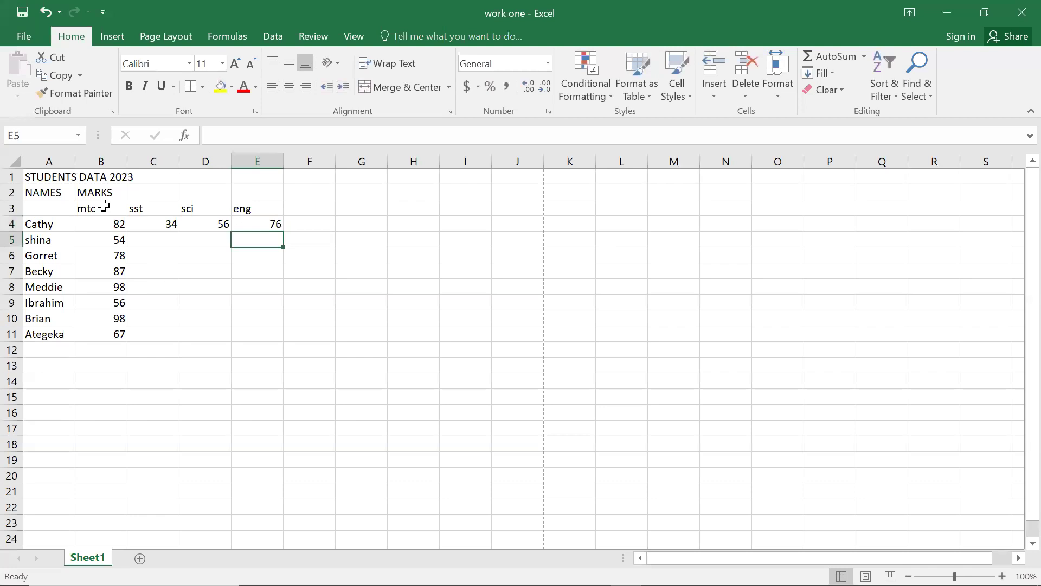
Enter the mark 45 in cells E5, D5 and C6, and the mark 67 in cell C5.
text(45)
key(Left)
text(45)
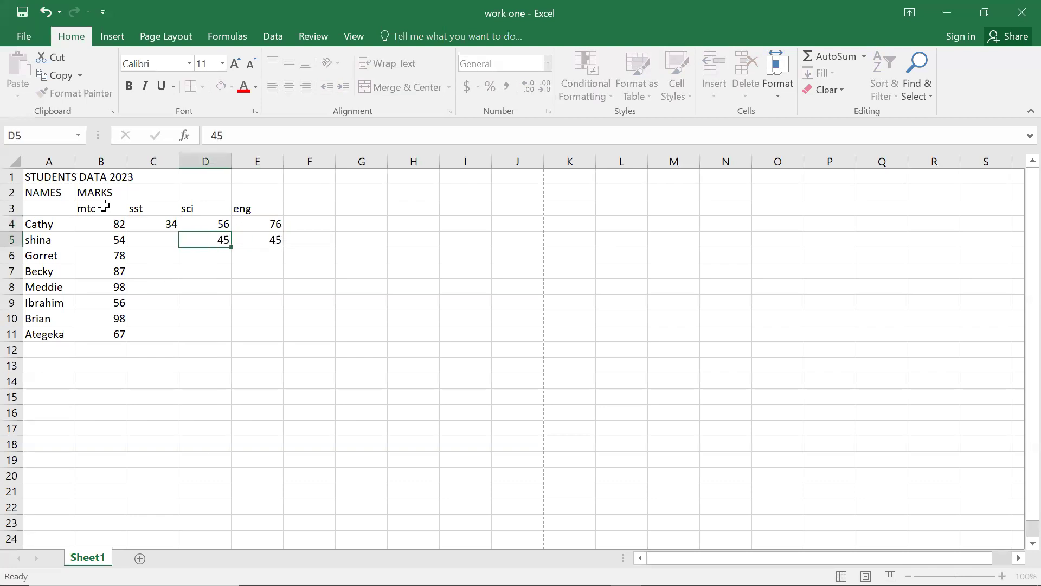
key(Return)
key(Left)
key(Left)
text(45)
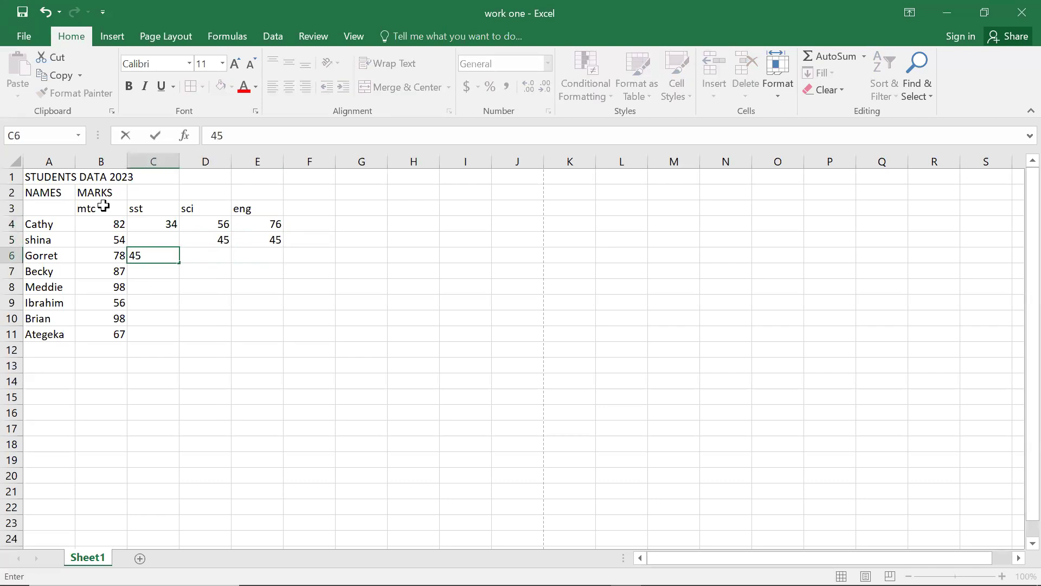
key(Up)
text(677)
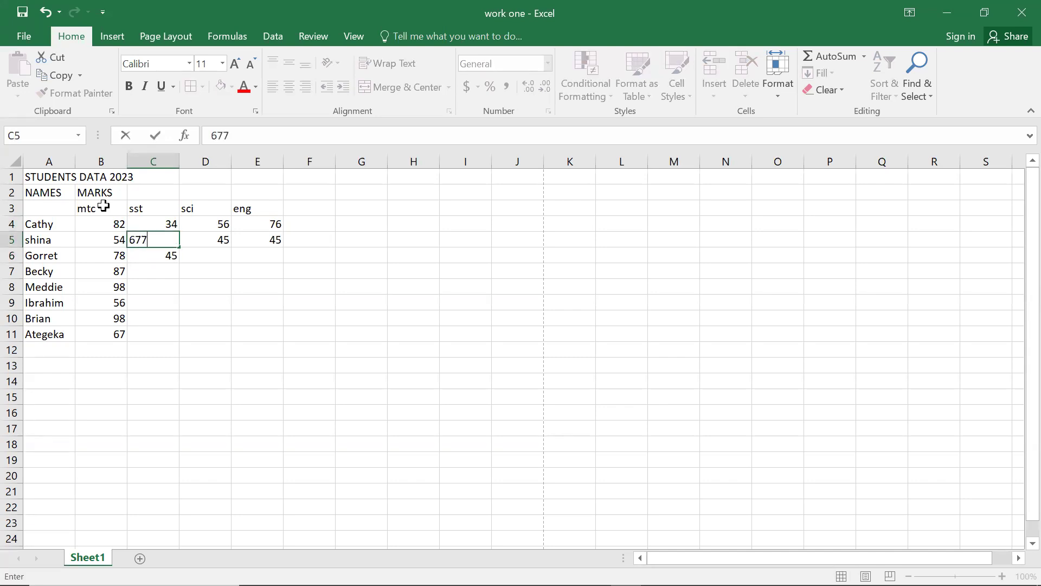
key(BackSpace)
key(Return)
Complete the sst column with the marks 65, 34, 36, 78 and 76 in cells C7 to C11.
key(Return)
text(65)
key(Return)
text(34)
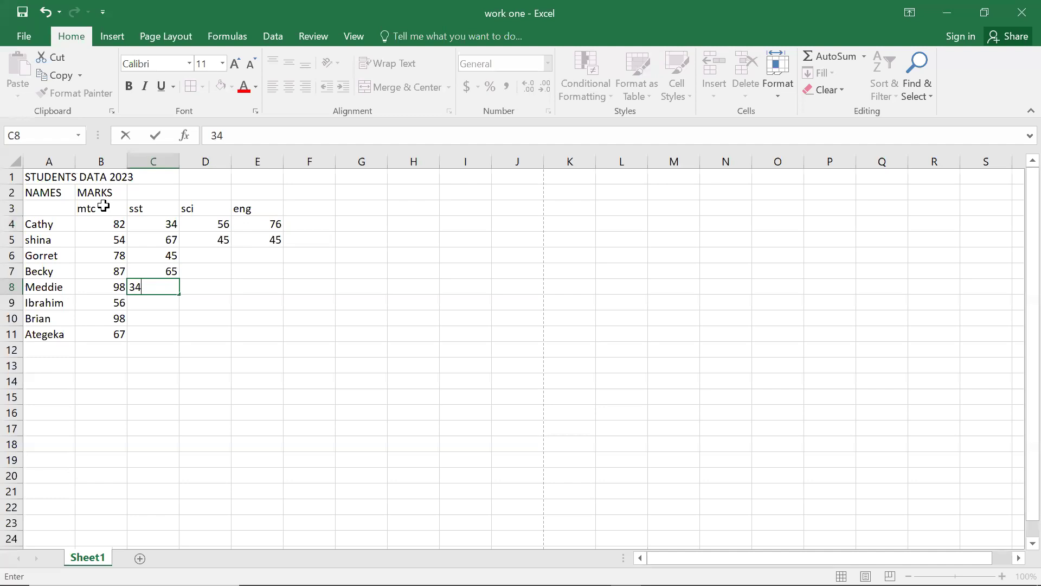
key(Return)
text(36)
key(Return)
text(78)
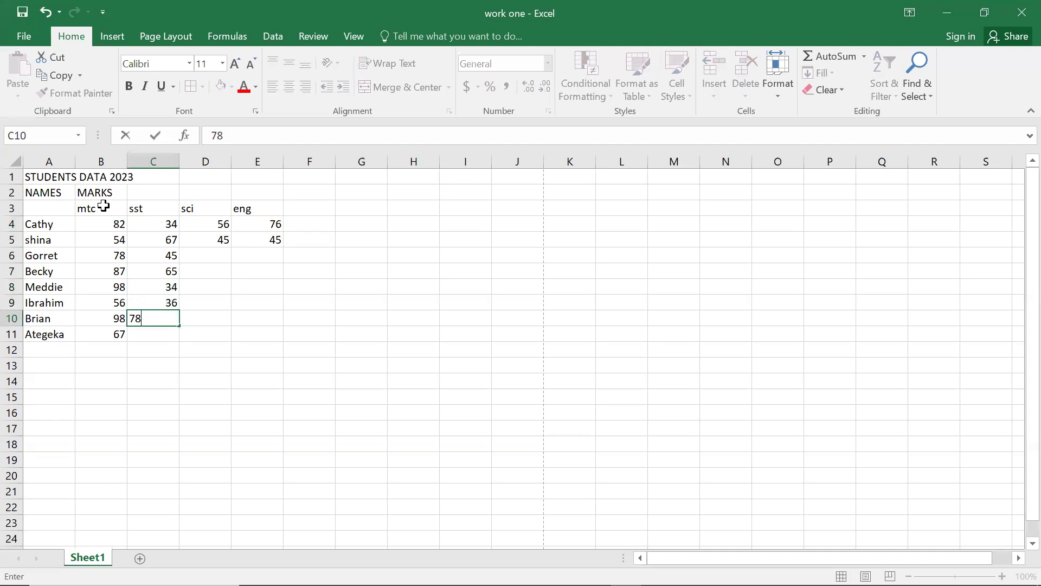
key(Return)
text(76)
key(Tab)
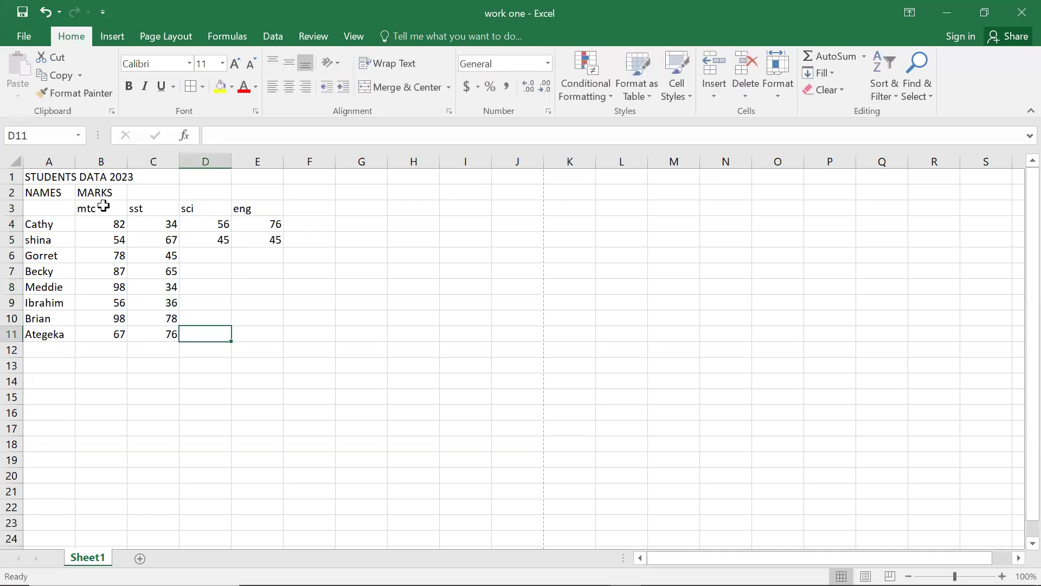
Fill the sci column from D11 up to D6 with the marks 56, 75, 45, 33, 76 and 63.
text(56)
key(Up)
text(75)
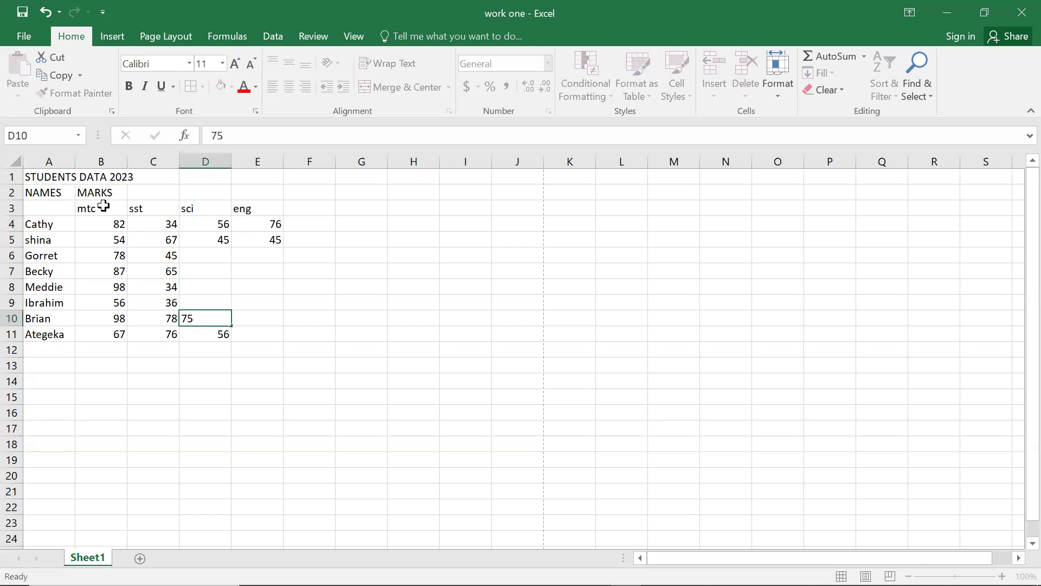
key(Up)
text(45)
key(Up)
text(33)
key(Up)
text(76)
key(Up)
text(63)
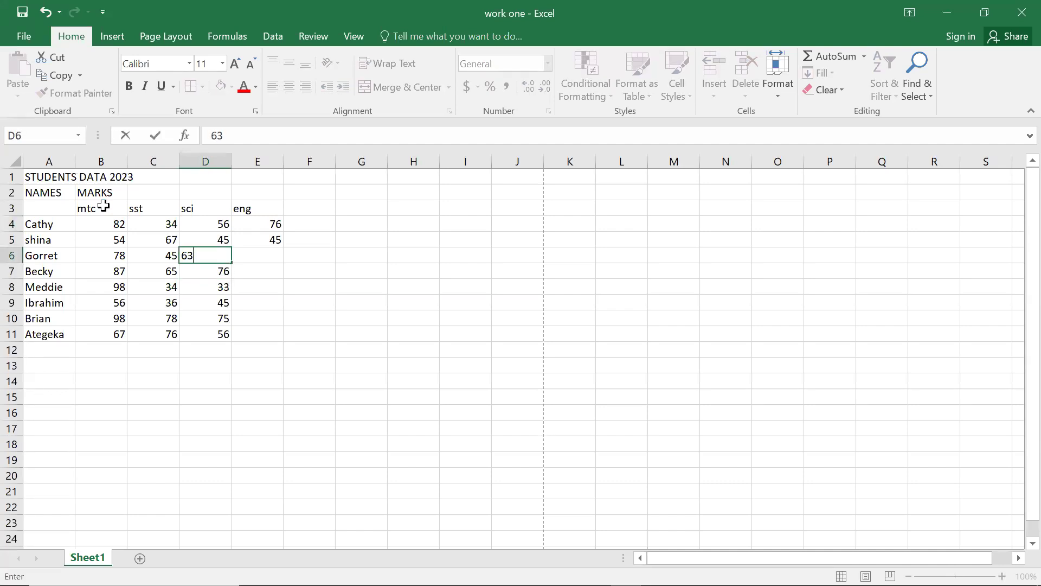
key(Right)
Enter the eng mark 53 in cell E6 and change the mark in cell E5 to 23.
text(53)
key(Up)
text(23)
key(Return)
Complete the eng column with the marks 56, 75, 24, 67 and 89 in cells E7 to E11.
key(Return)
text(5)
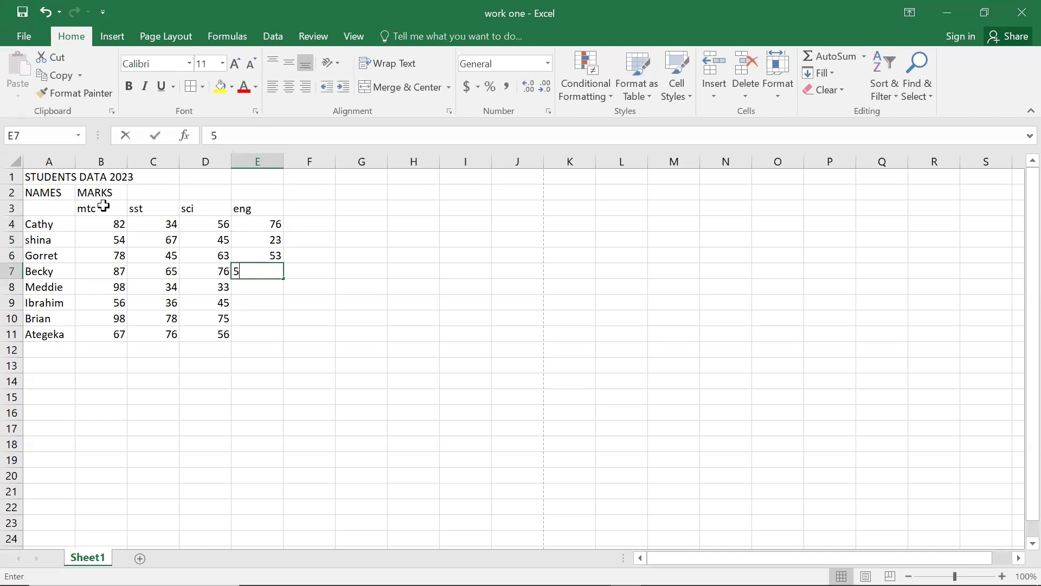
text(6)
key(Return)
text(75)
key(Return)
text(24)
key(ctrl+Return)
key(Return)
text(67)
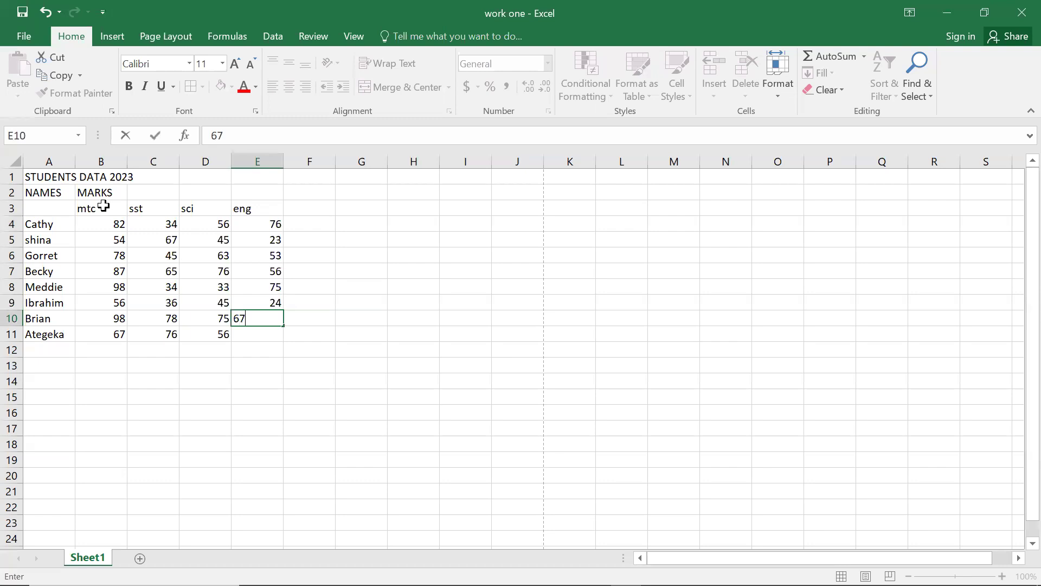
key(Return)
text(89)
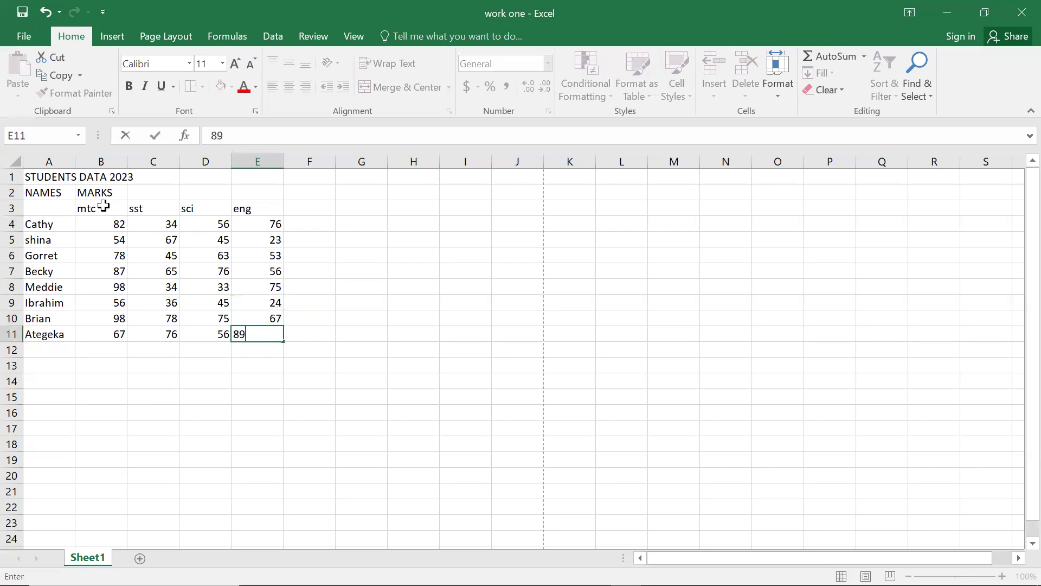
click(156, 389)
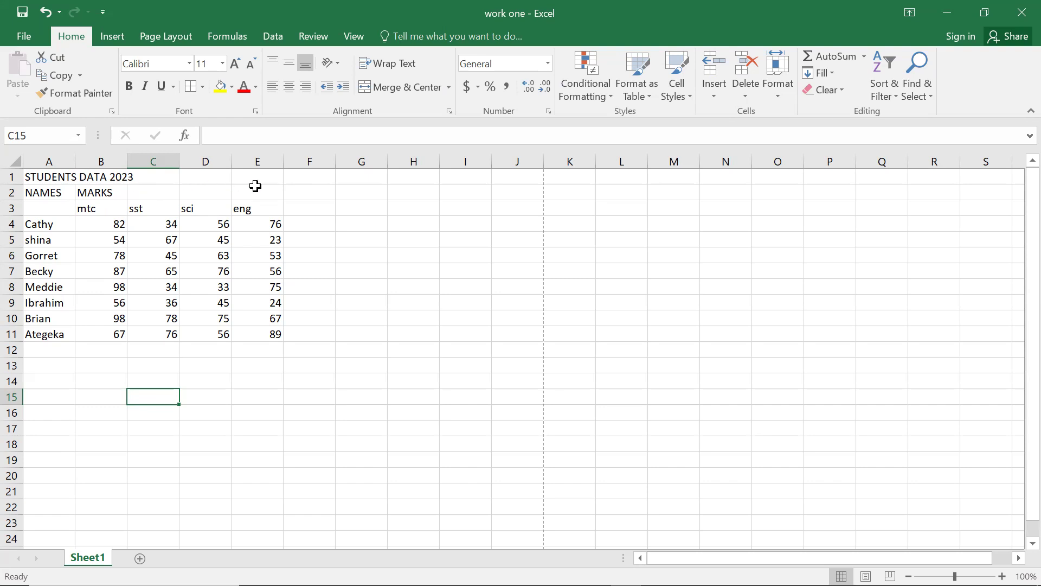
Merge and center the STUDENTS DATA 2023 title across cells A1 to F1.
click(43, 179)
drag(43, 180, 297, 182)
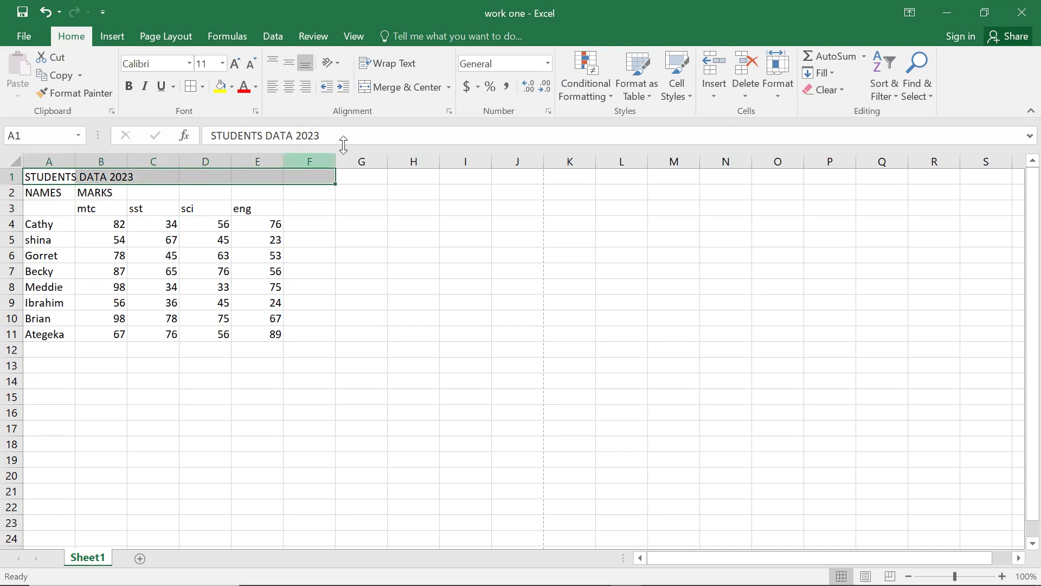
right_click(386, 95)
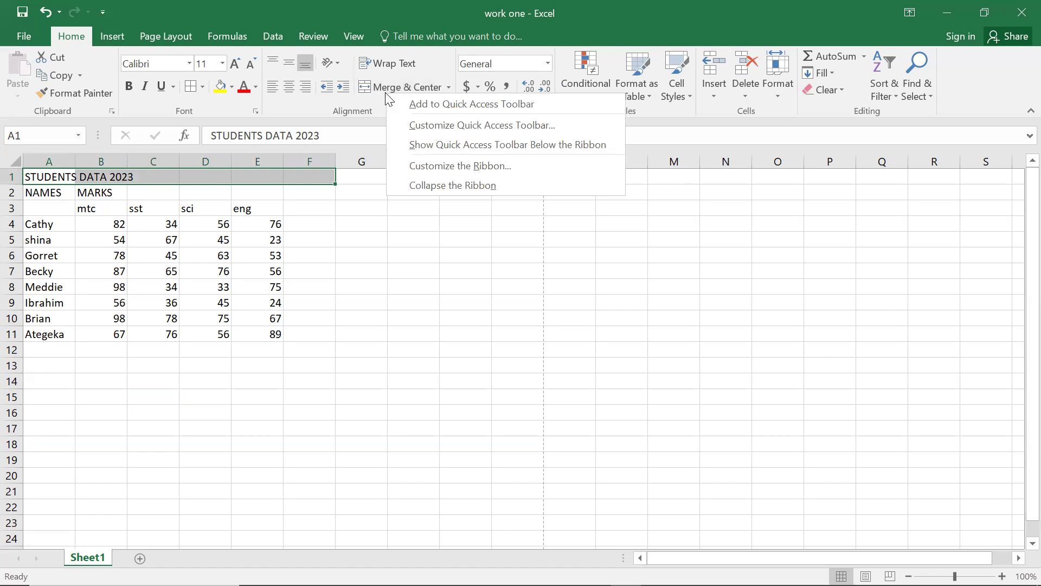
key(Escape)
click(386, 90)
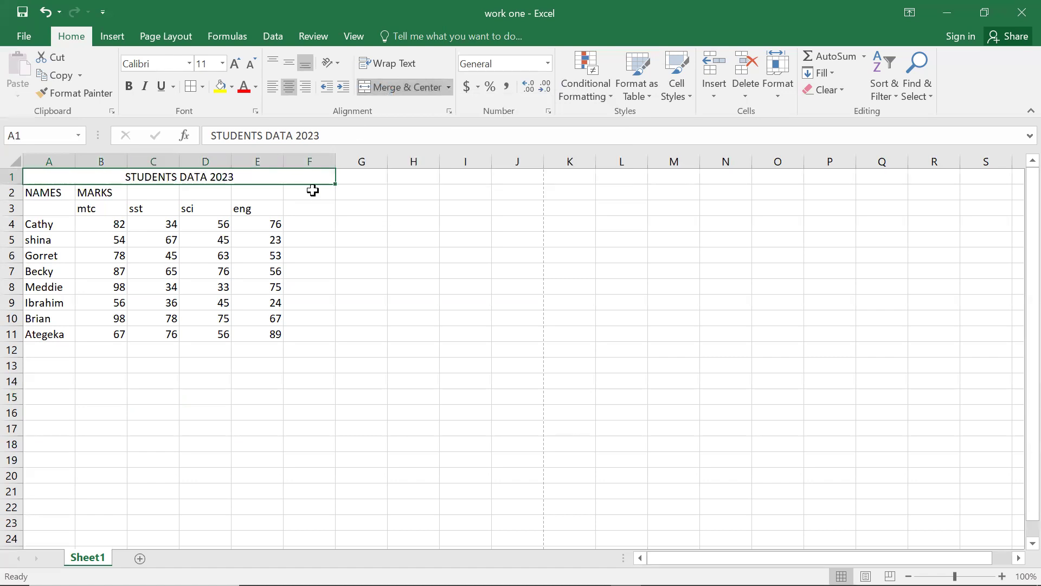
click(338, 195)
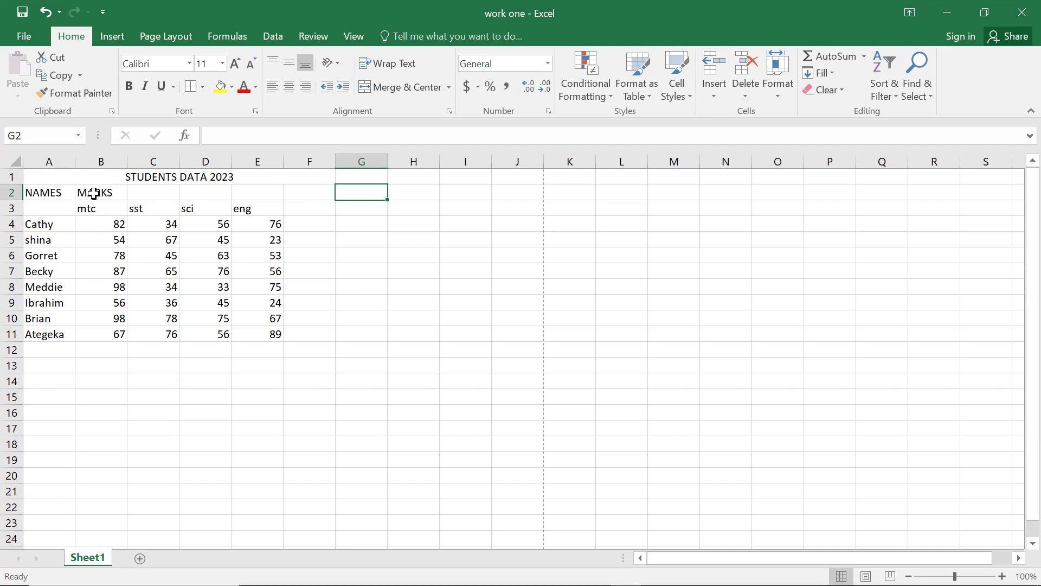
Merge and center the MARKS heading across cells B2 to E2 and replace its text with SUBJECTS.
drag(105, 194, 263, 195)
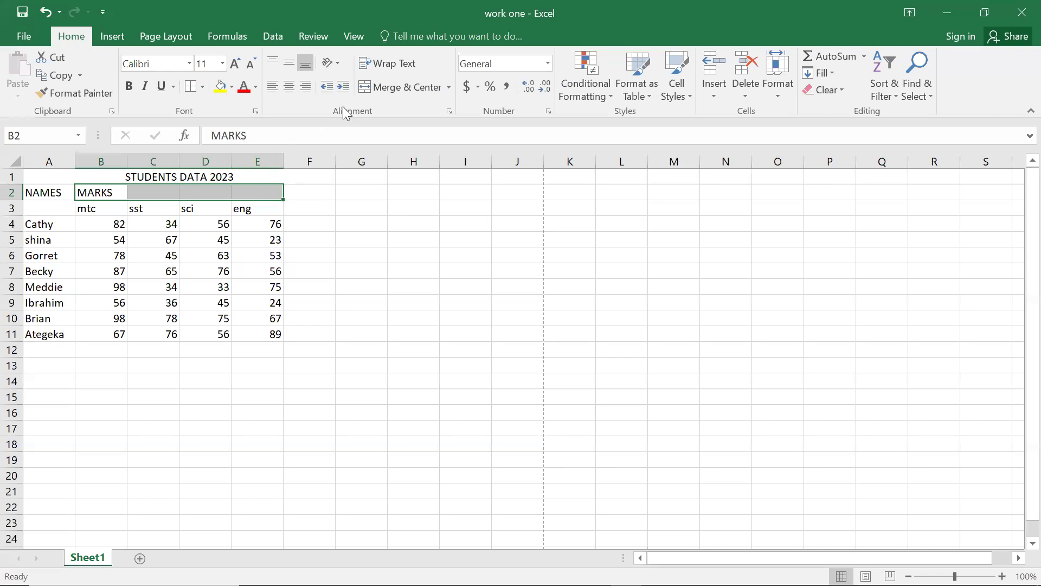
click(381, 88)
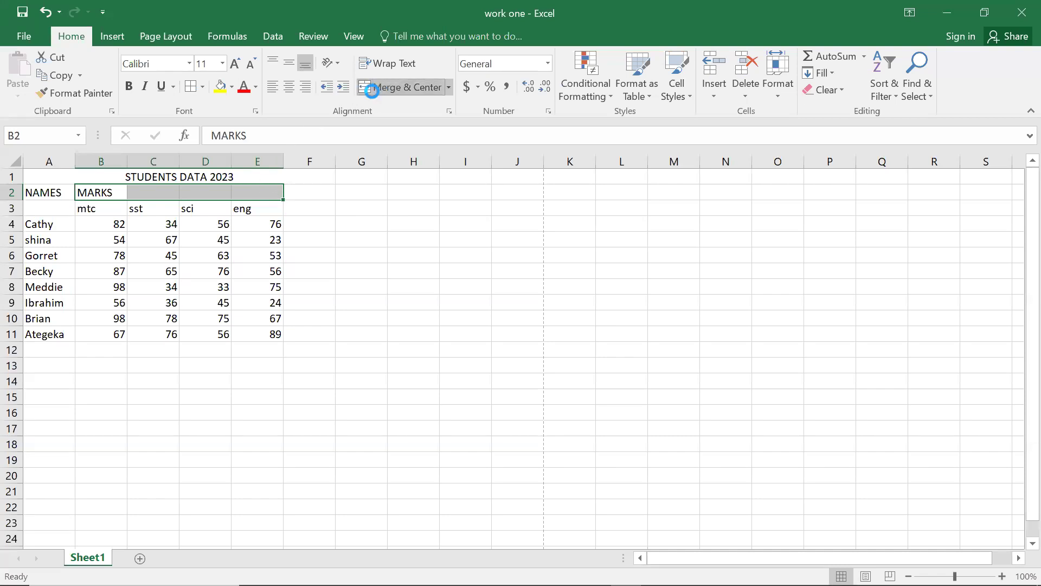
double_click(212, 192)
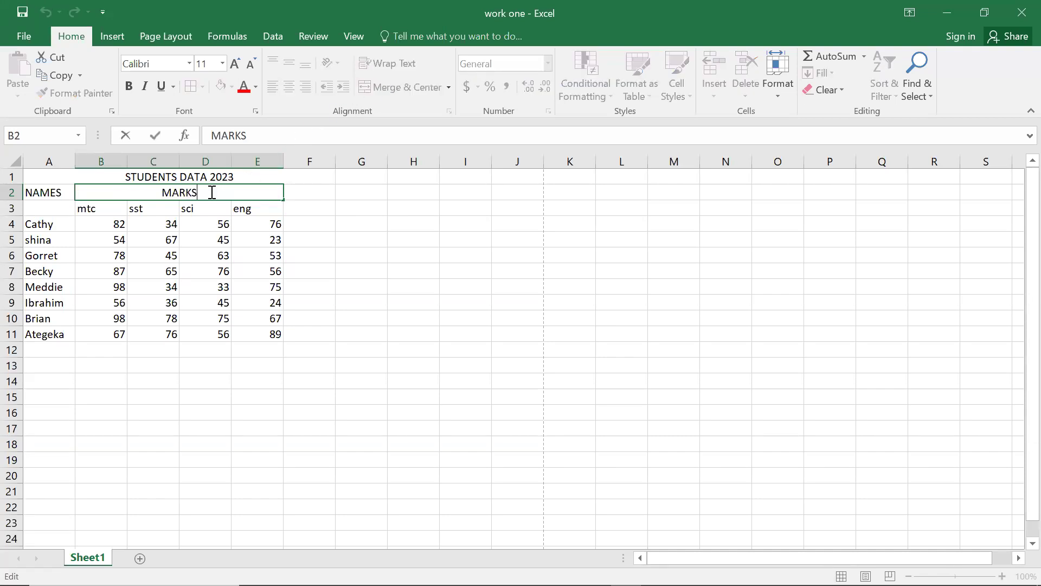
key(BackSpace)
key(BackSpace)
key(BackSpace)
text(SUBJECTS)
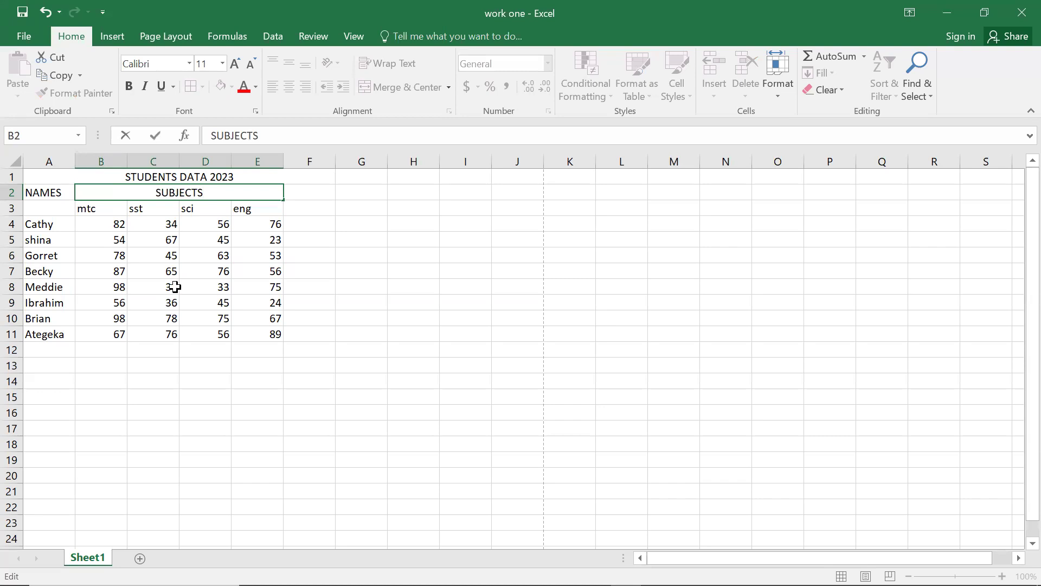
Enter the label TOTAL in cell A13, leaving a blank row below the last student.
click(54, 349)
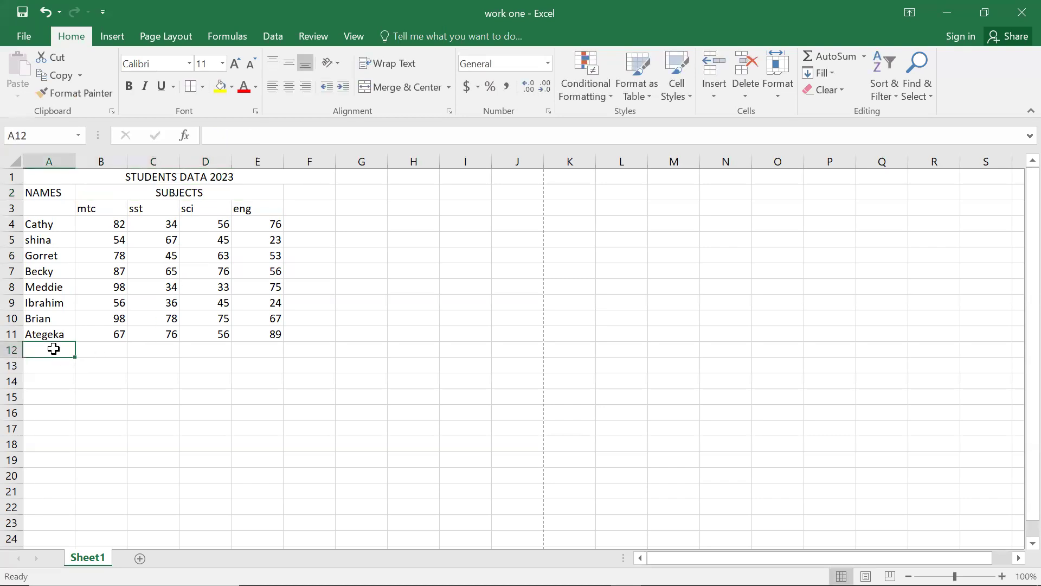
key(Down)
text(TOTAL)
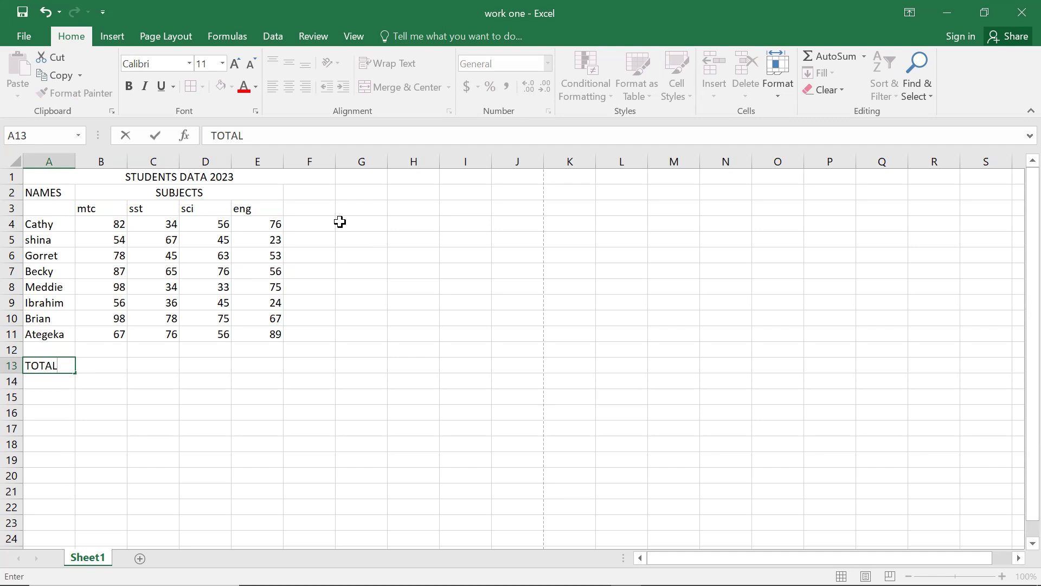
Enter the heading TOTAL in cell G3, leaving one blank column after the eng marks.
click(324, 207)
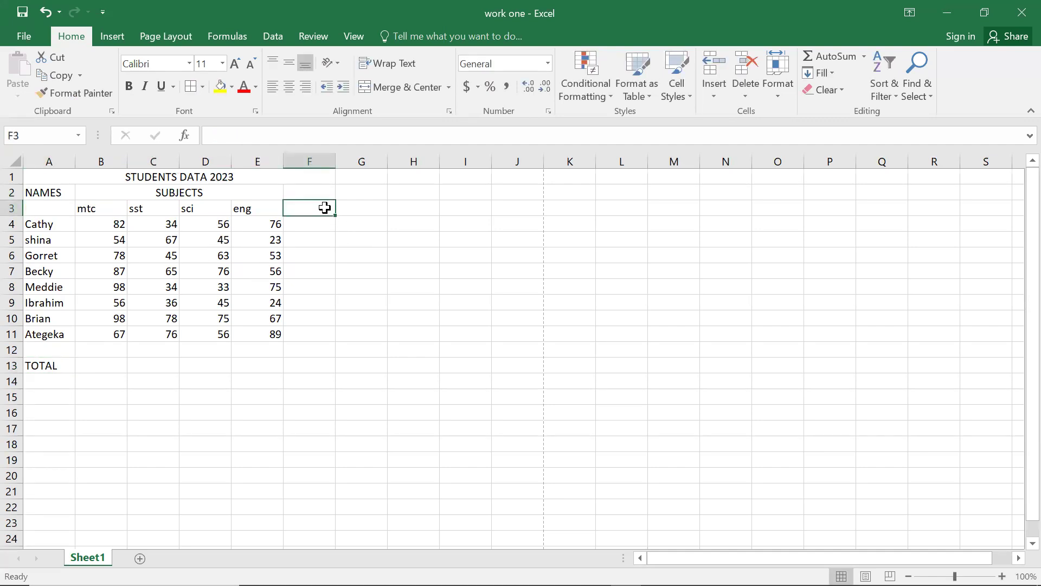
key(Right)
text(TO)
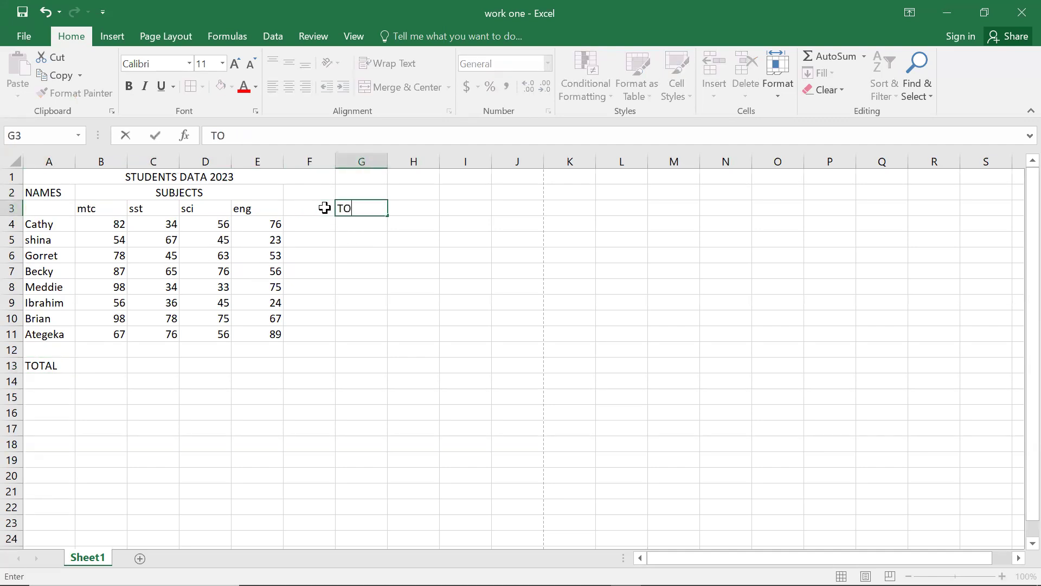
text(TAL)
click(362, 223)
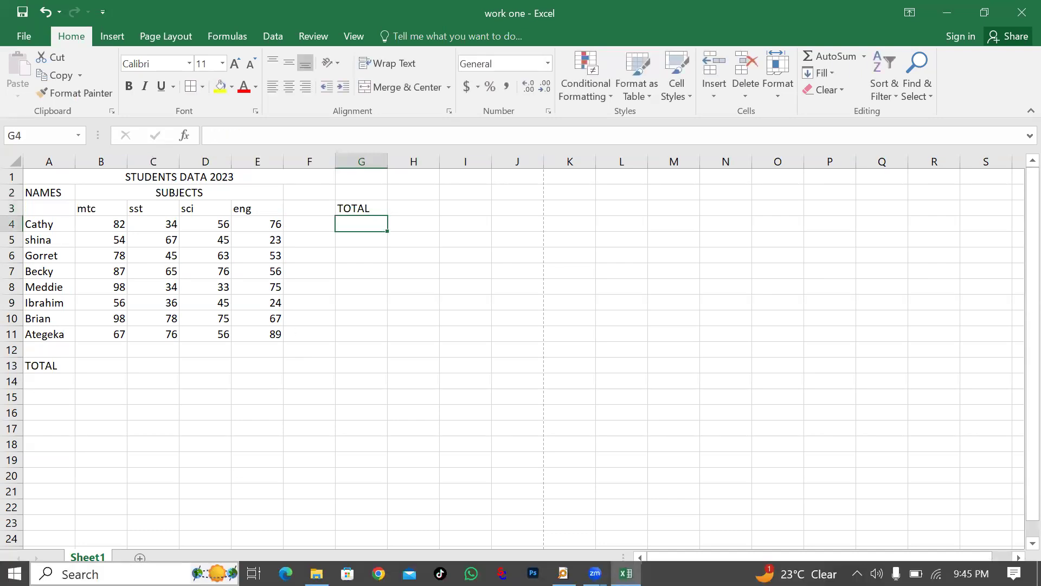
Switch to the Windows Calculator app and place its window over the empty columns so the marks table stays readable.
key(super)
text(C)
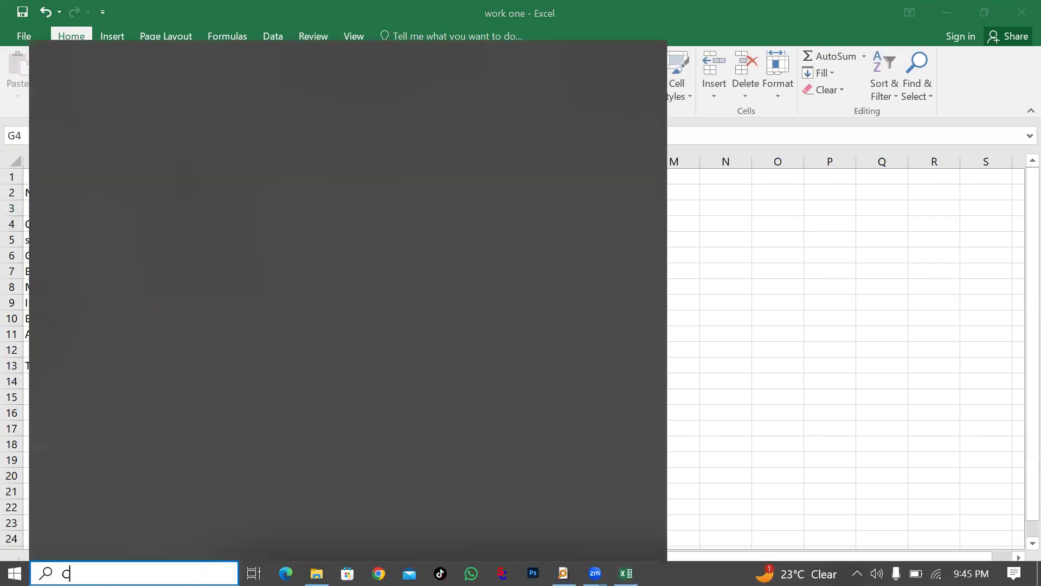
text(ALC)
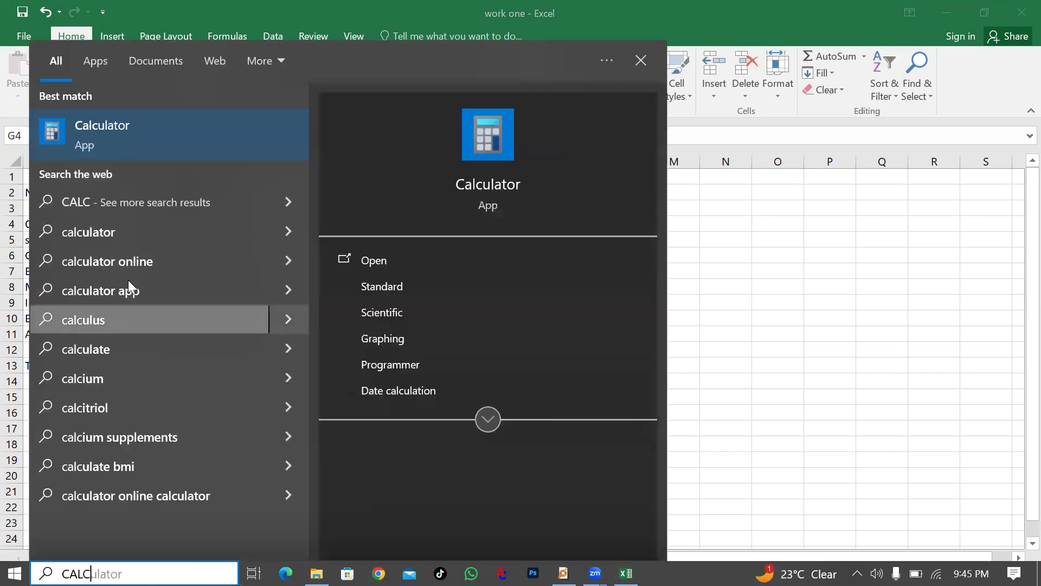
click(170, 135)
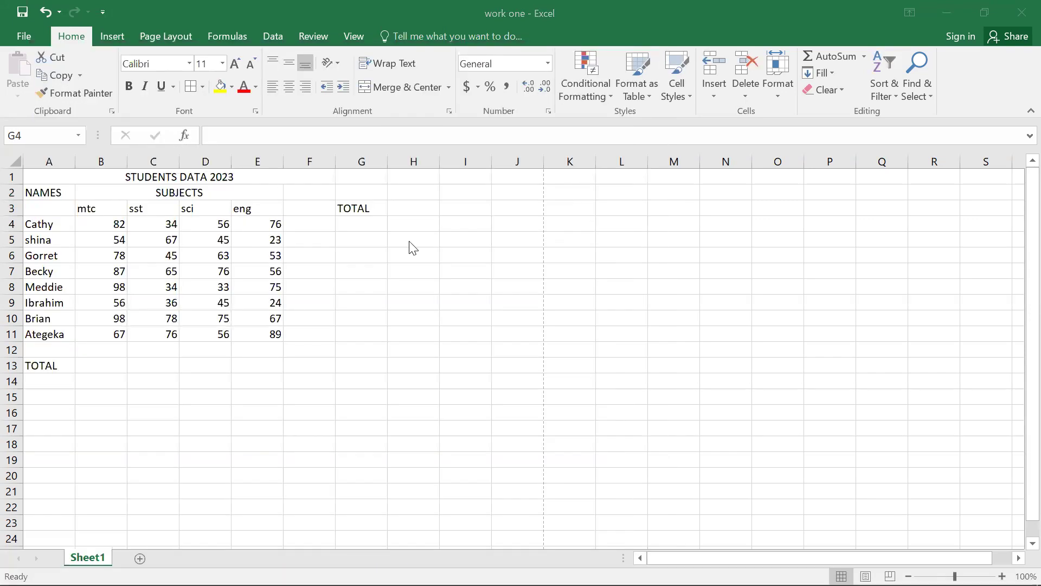
drag(100, 42, 535, 84)
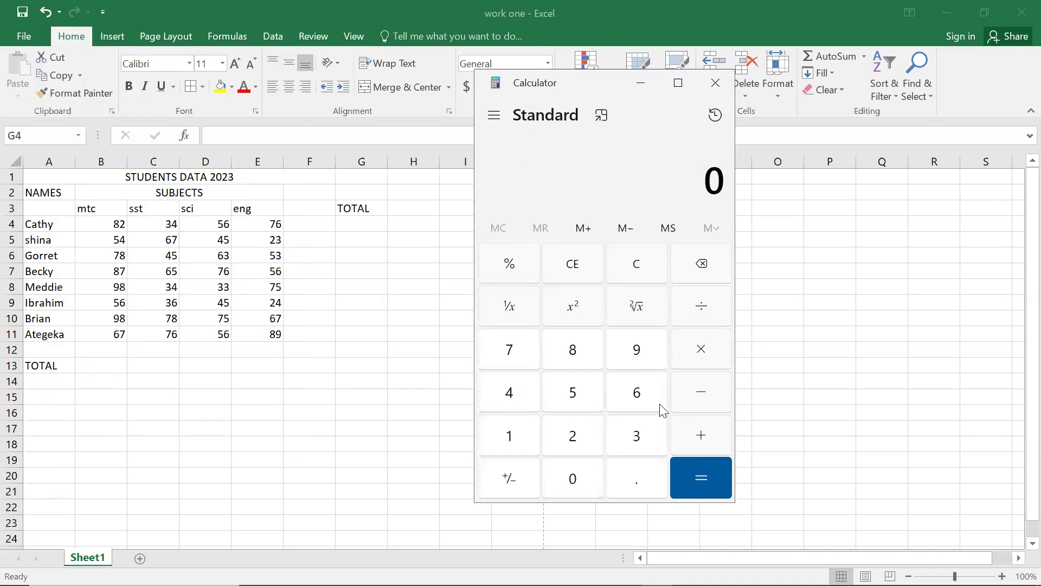
Add the first student's marks 82 + 34 + 56 + 76 in Calculator, then minimize it to return to the worksheet.
click(581, 358)
click(579, 439)
click(702, 432)
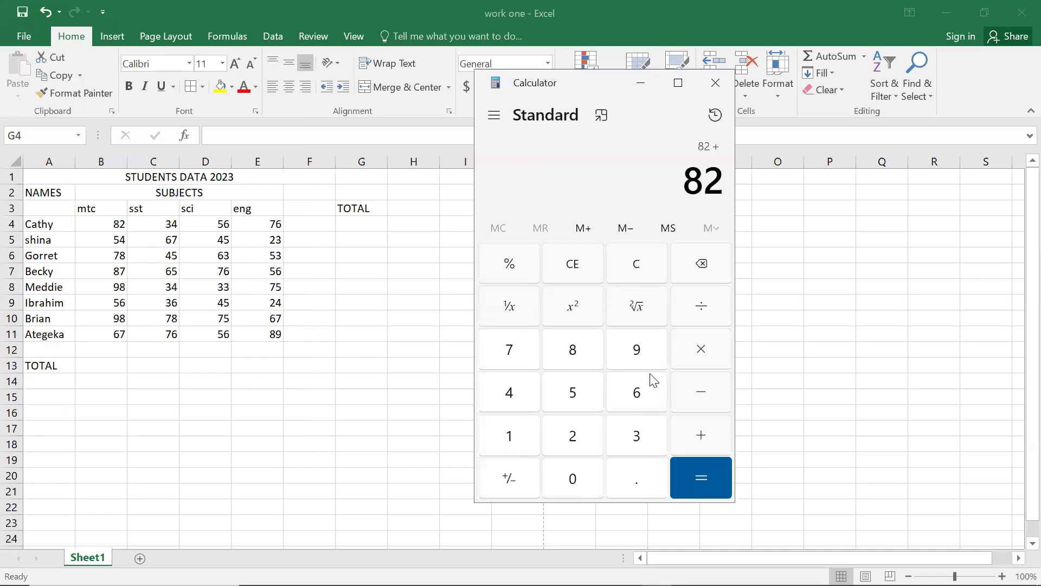
click(646, 441)
click(533, 394)
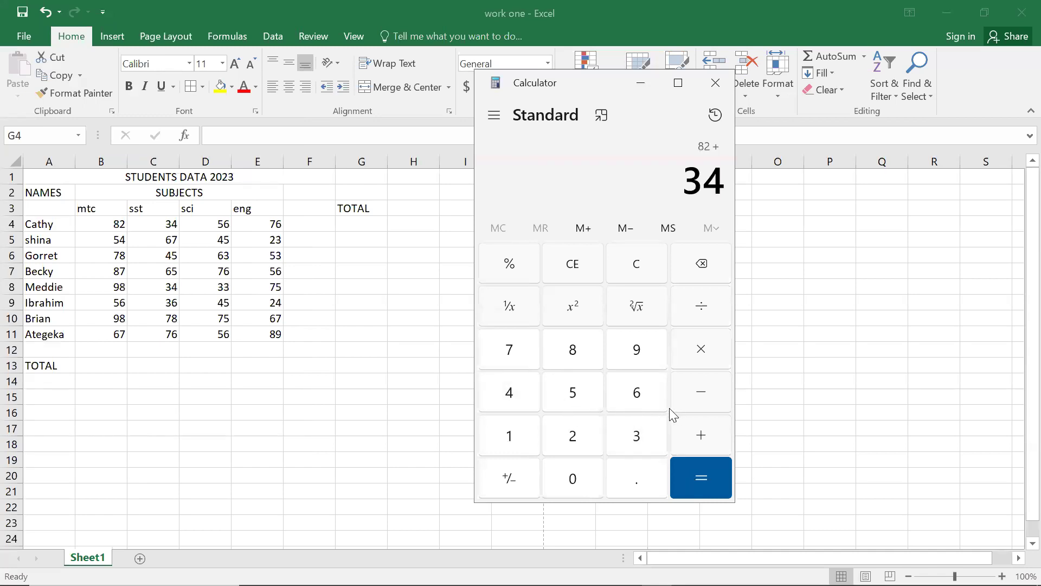
click(700, 431)
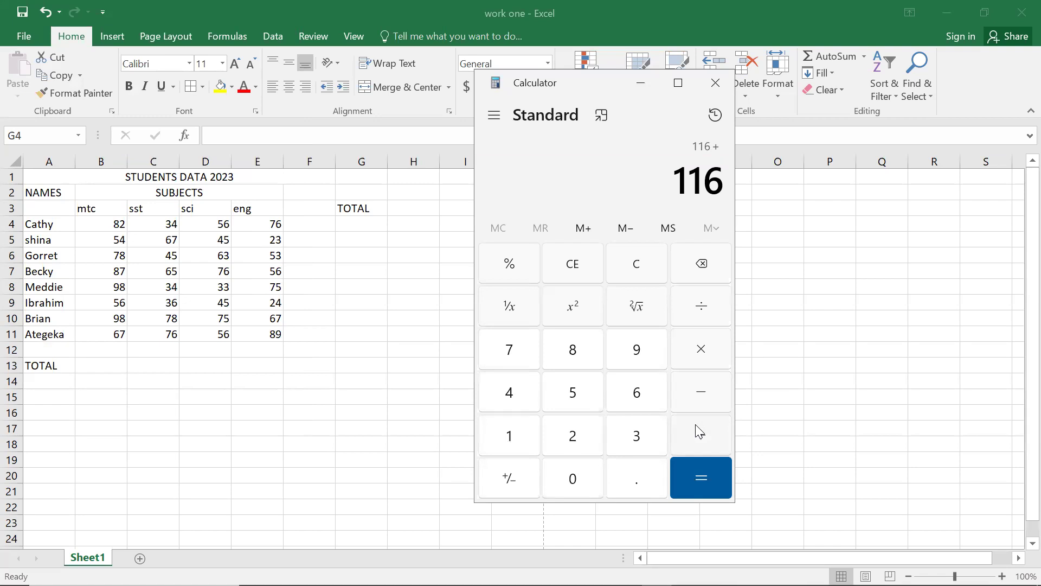
text(56)
click(703, 434)
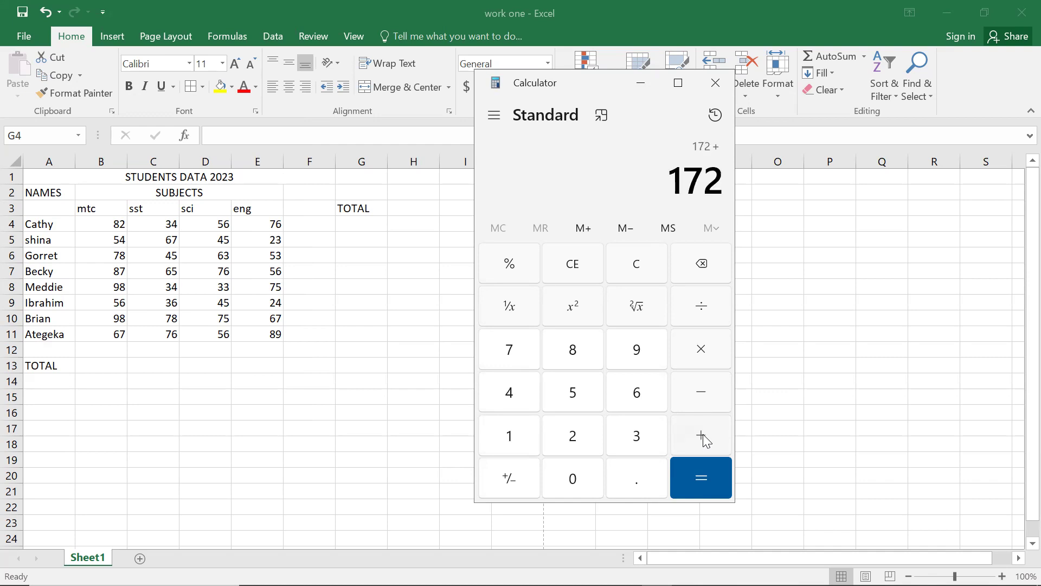
text(76)
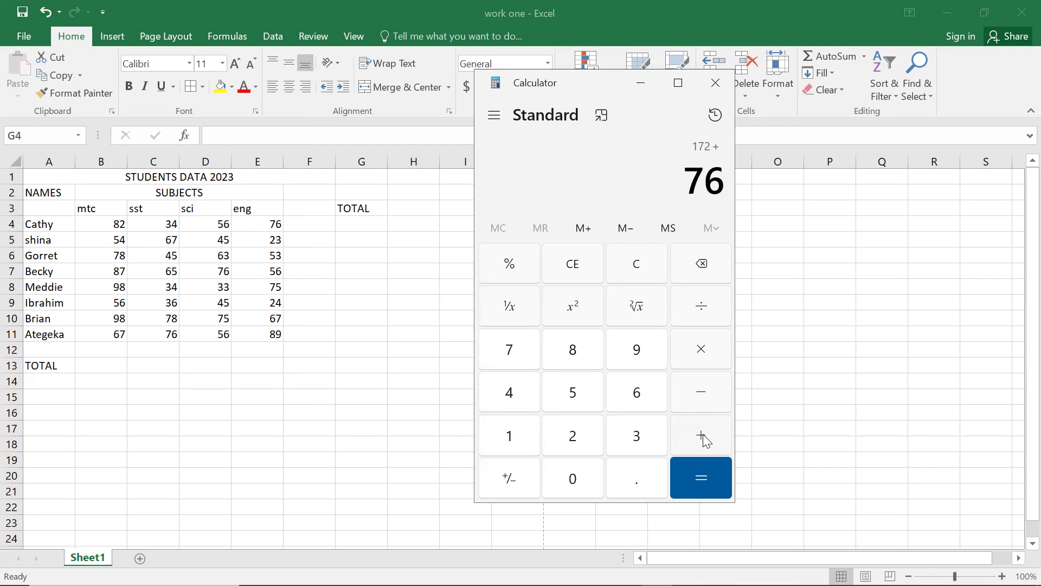
click(723, 478)
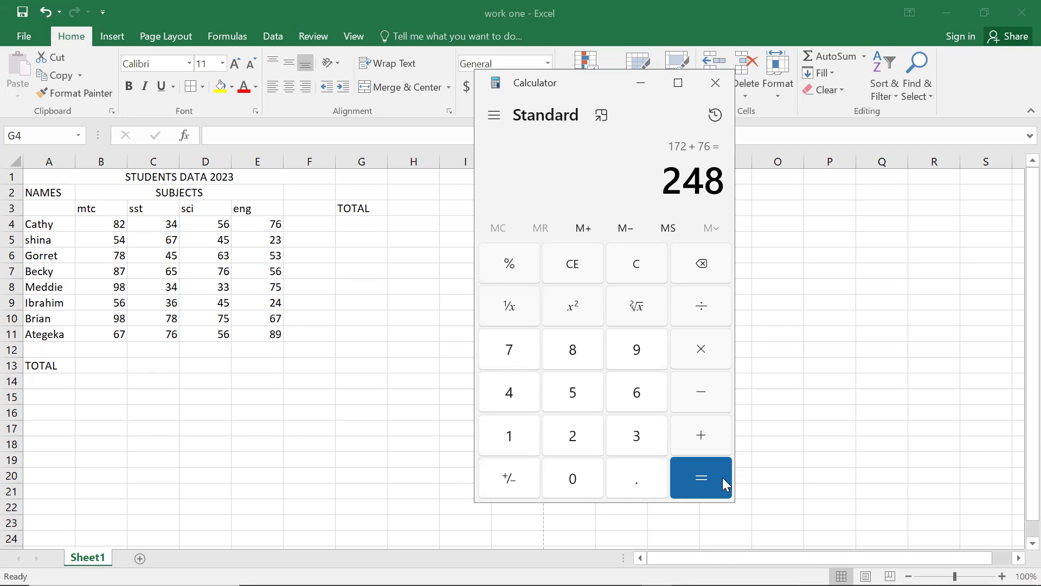
click(642, 87)
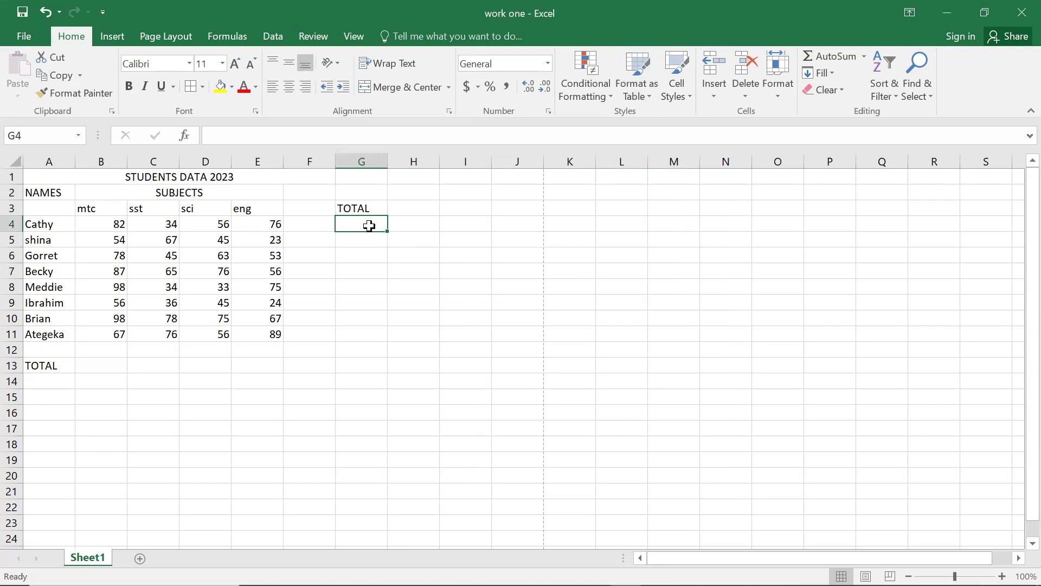
Enter the formula =SUM(B4:E4) in cell G4 to total the first student's marks.
text(=)
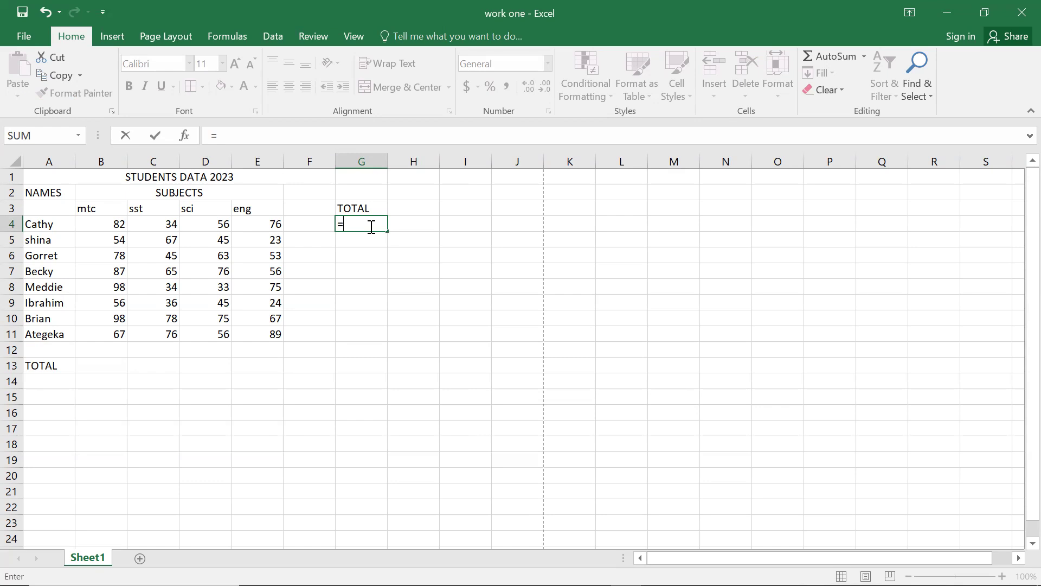
text(SUM)
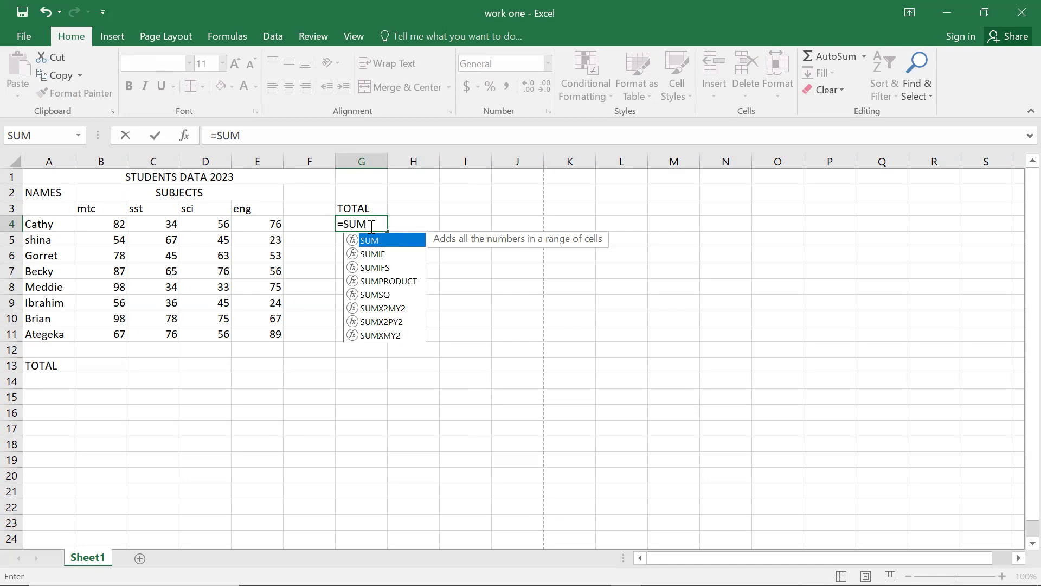
text(()
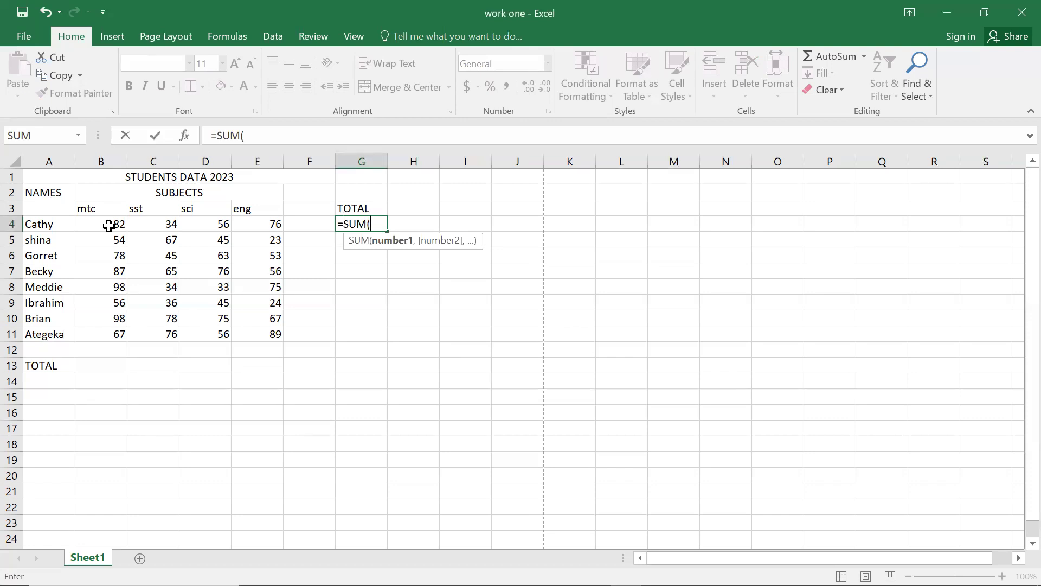
text(B)
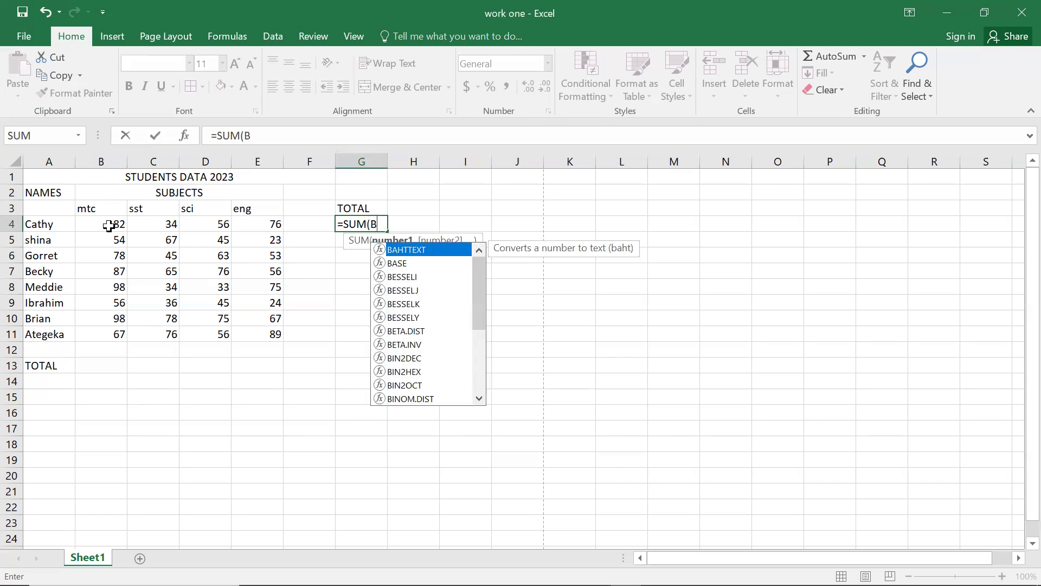
text(4)
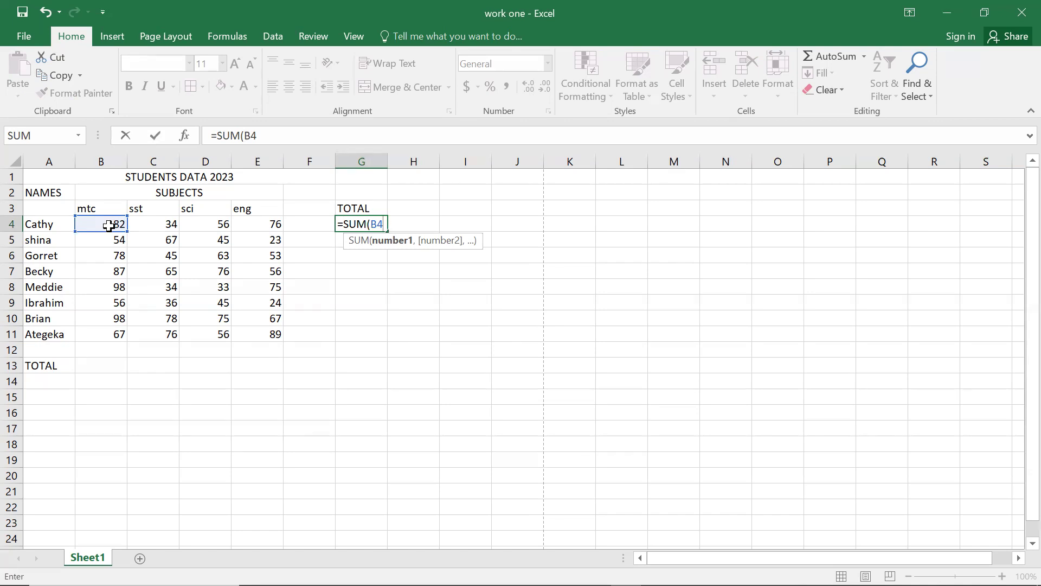
text(:E4)
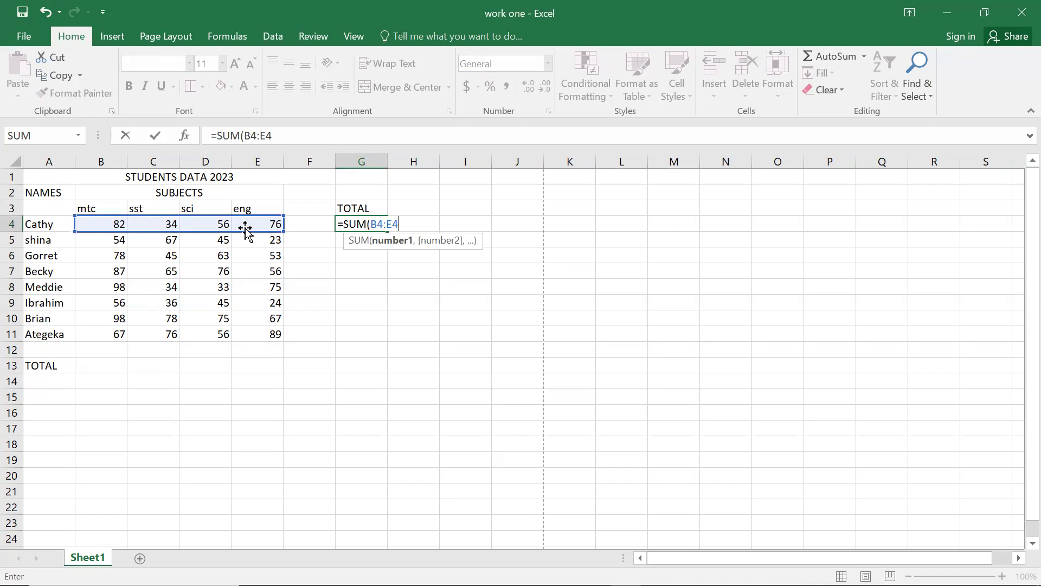
text())
key(Return)
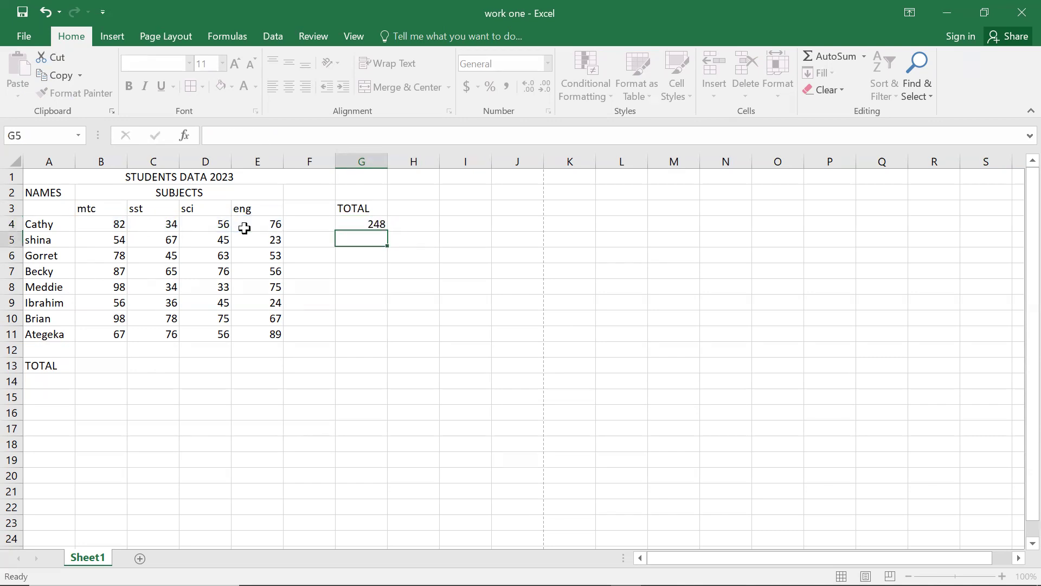
Bring Calculator back to compare its sum with the formula result in G4, and minimize it again.
mouse_move(470, 584)
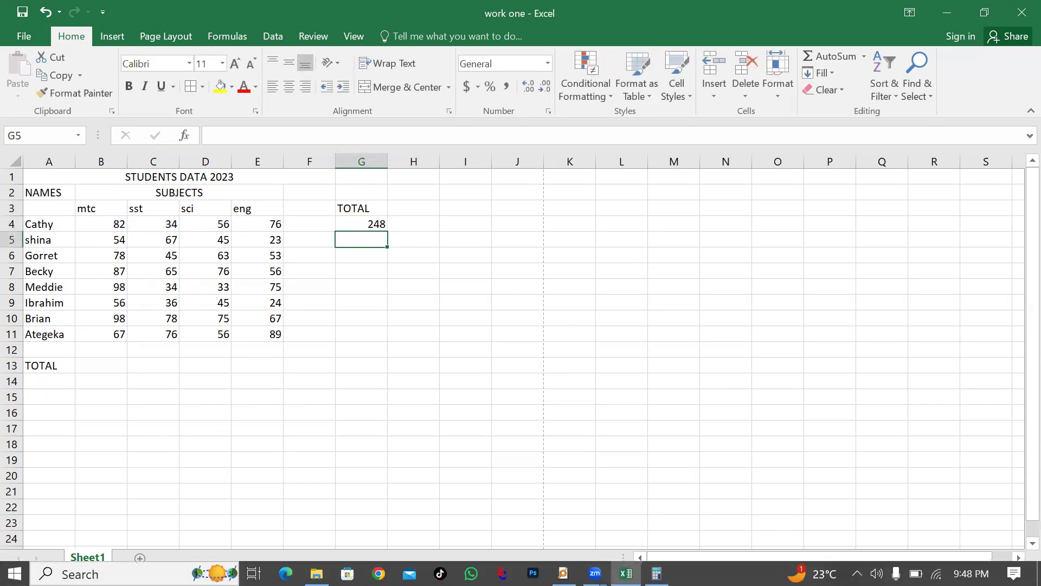
click(657, 573)
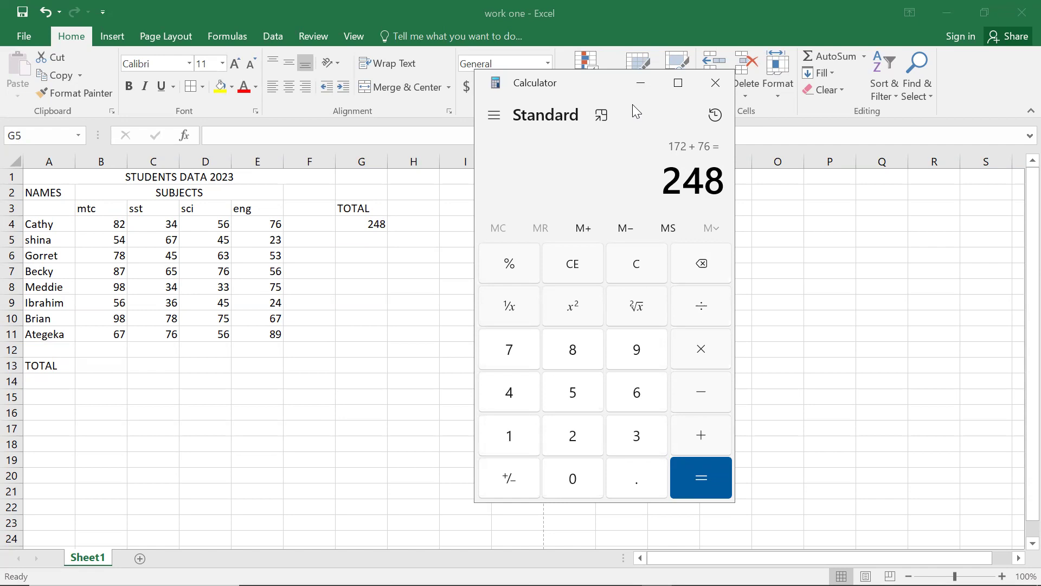
click(640, 88)
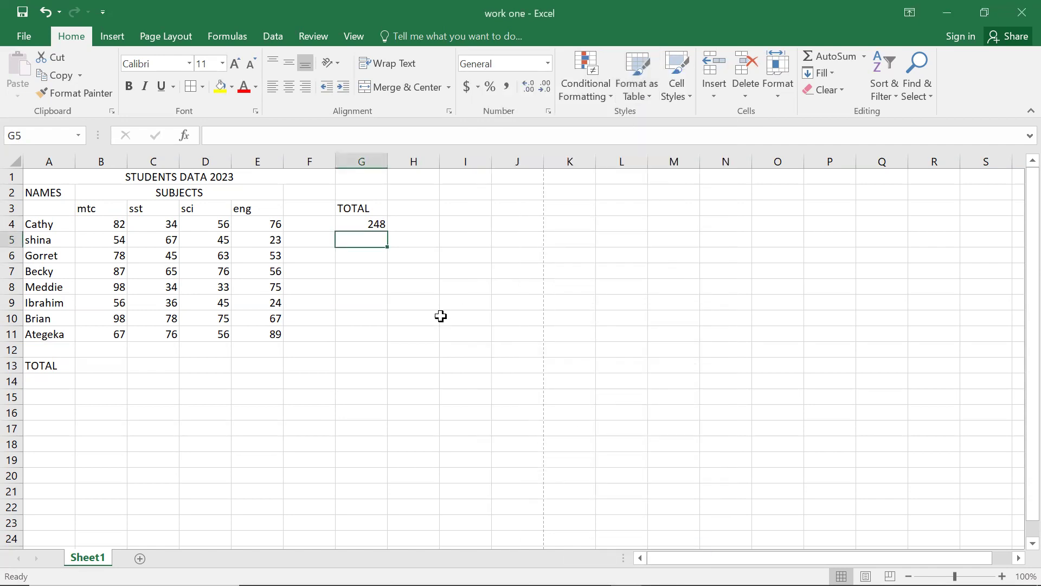
Move the TOTAL heading from cell G3 to F3, directly beside the eng column.
click(363, 225)
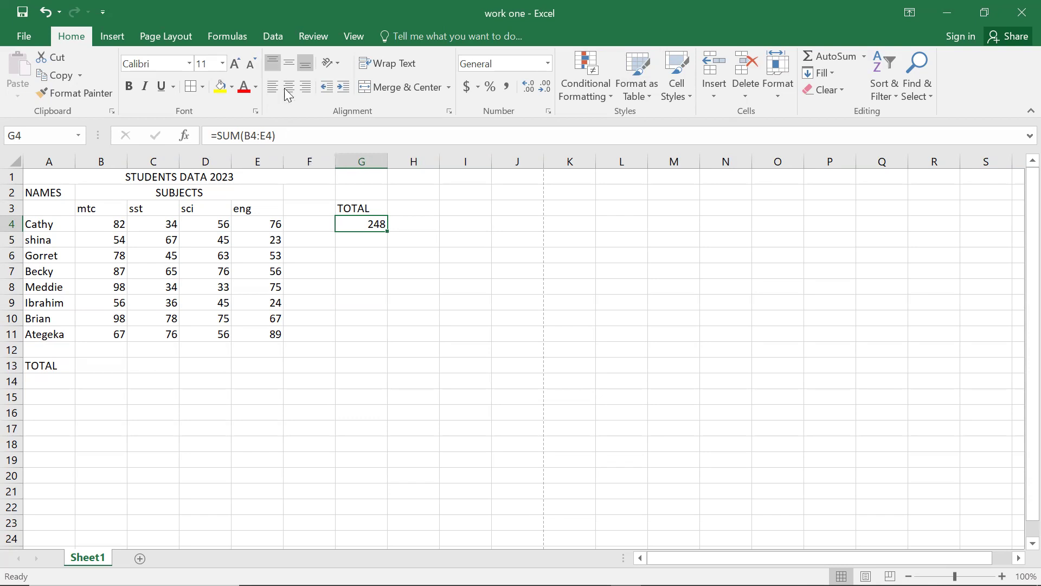
click(353, 211)
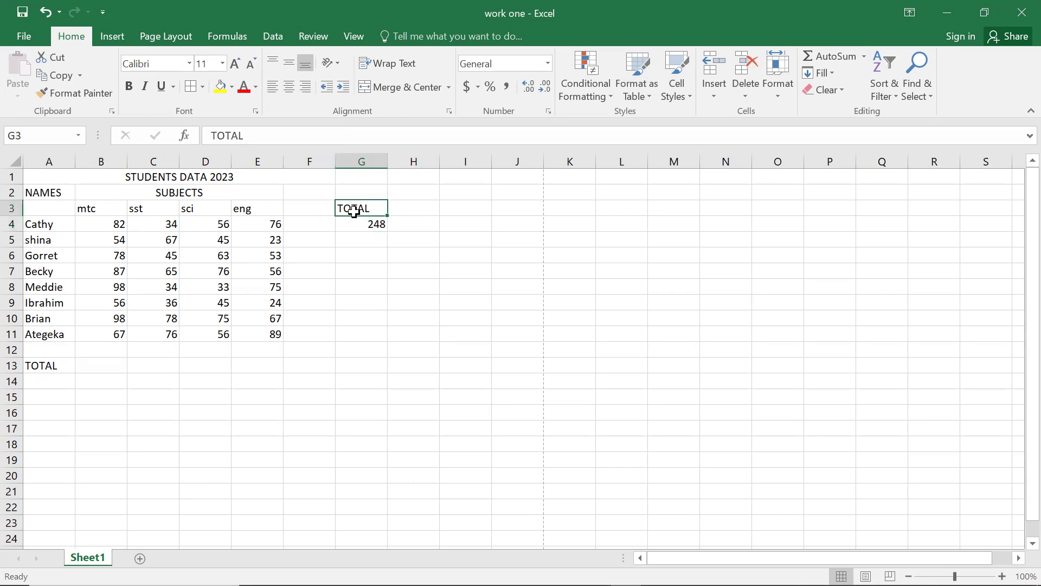
key(ctrl+c)
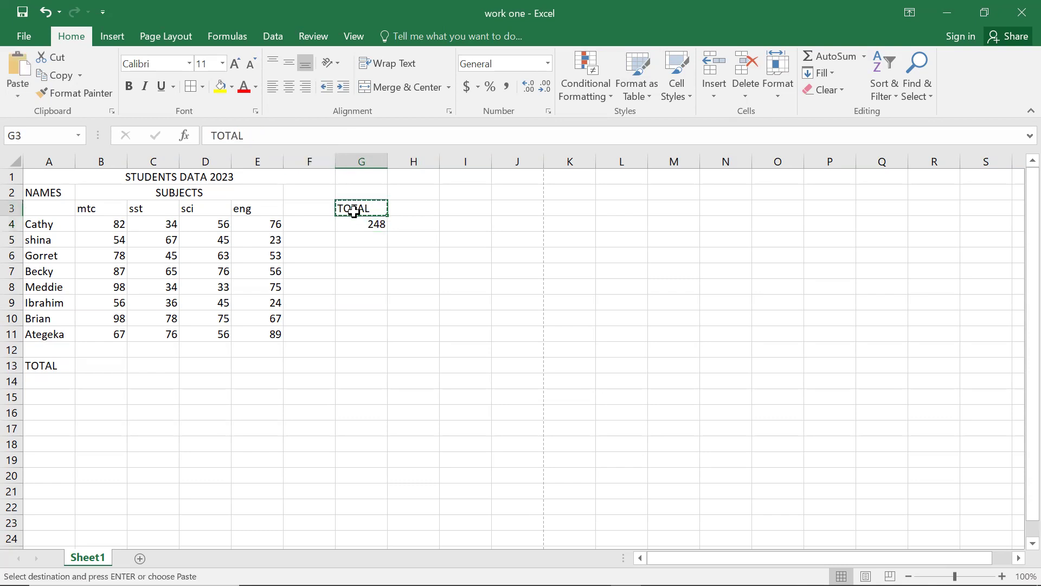
click(302, 210)
key(ctrl+v)
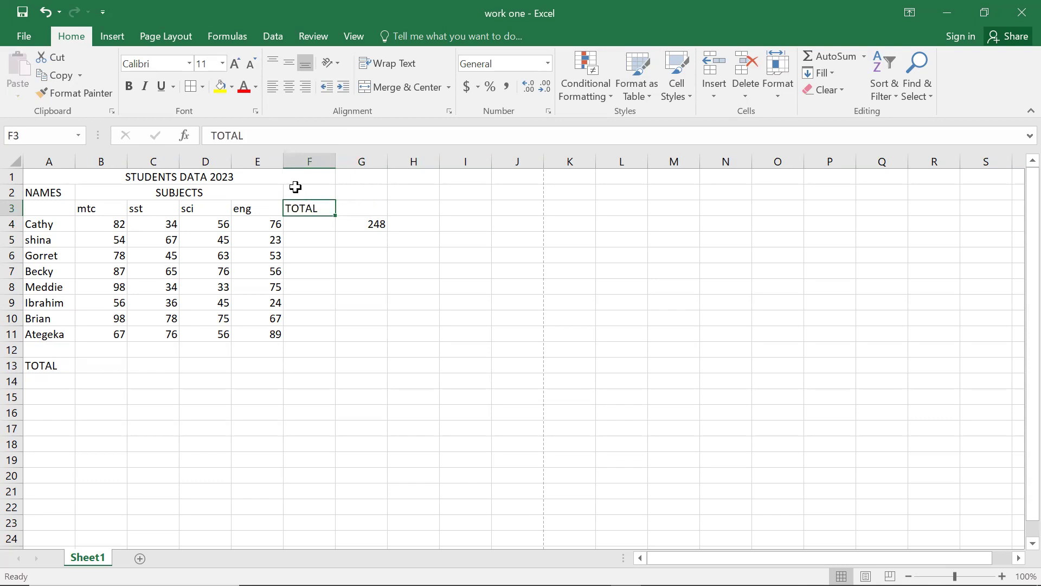
Move the SUM formula from cell G4 to F4 under the TOTAL heading and keep F4 selected.
click(368, 225)
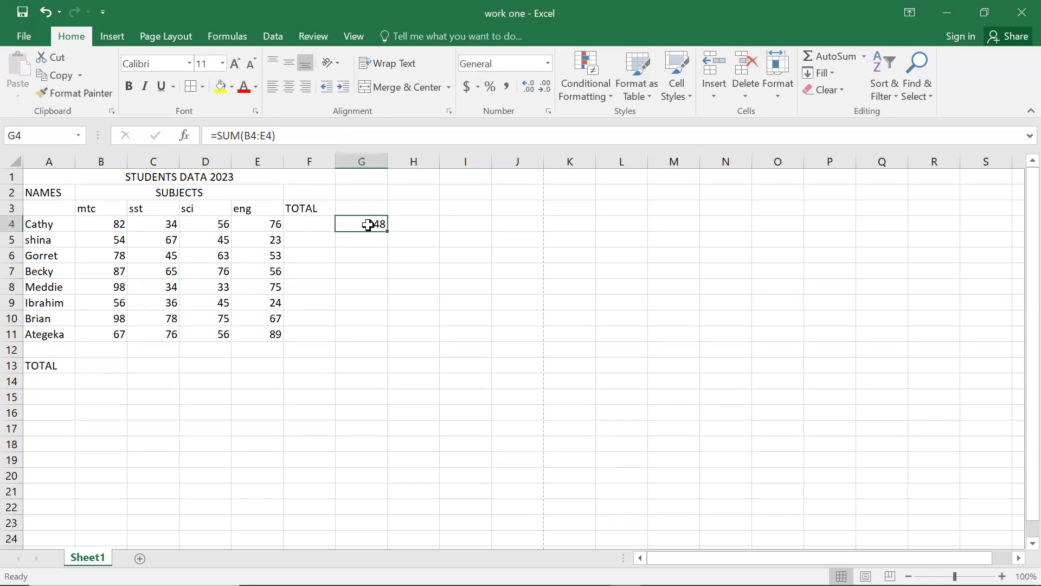
key(ctrl+c)
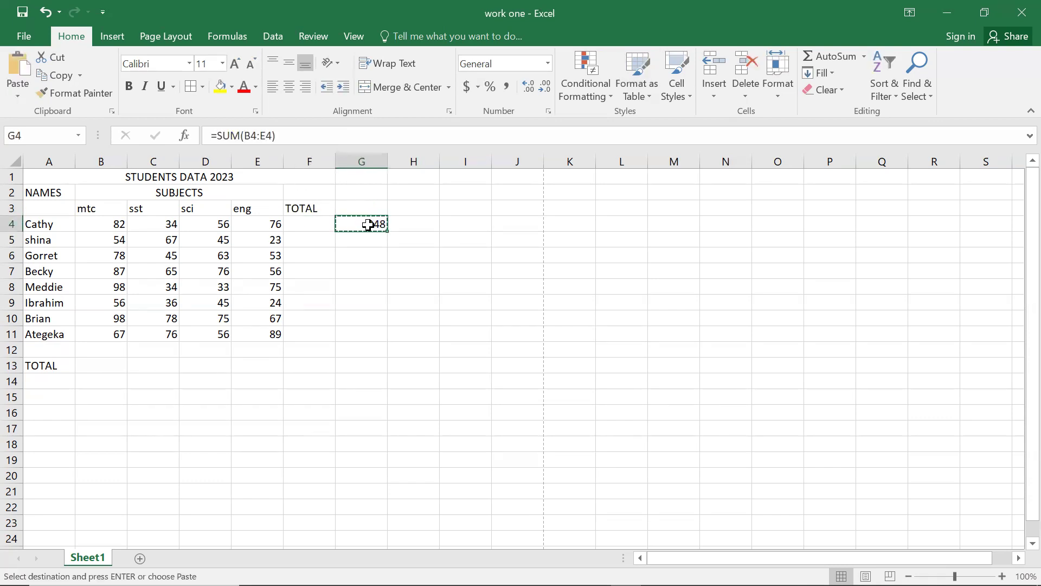
click(305, 227)
key(ctrl+v)
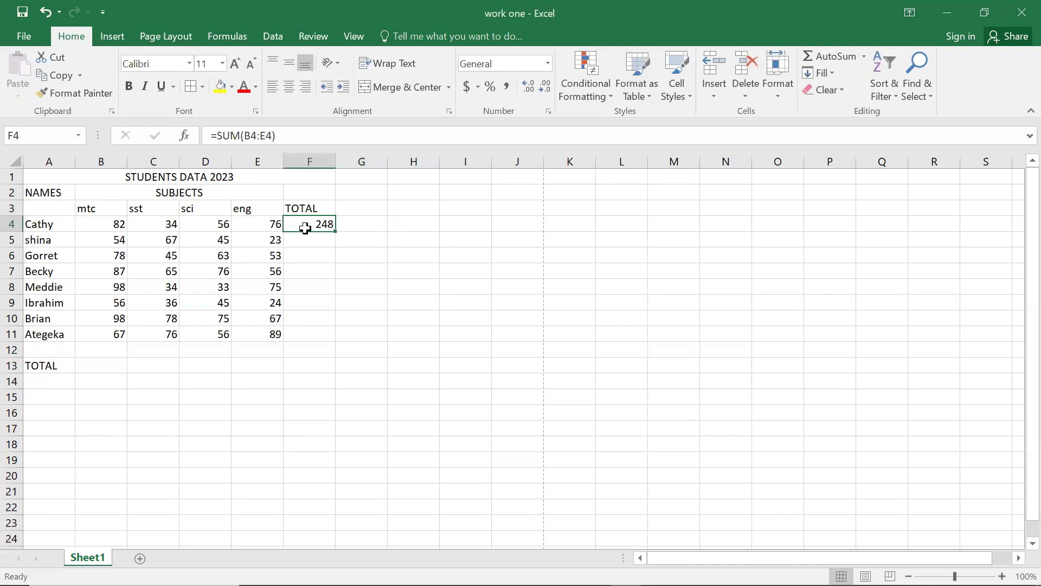
click(321, 281)
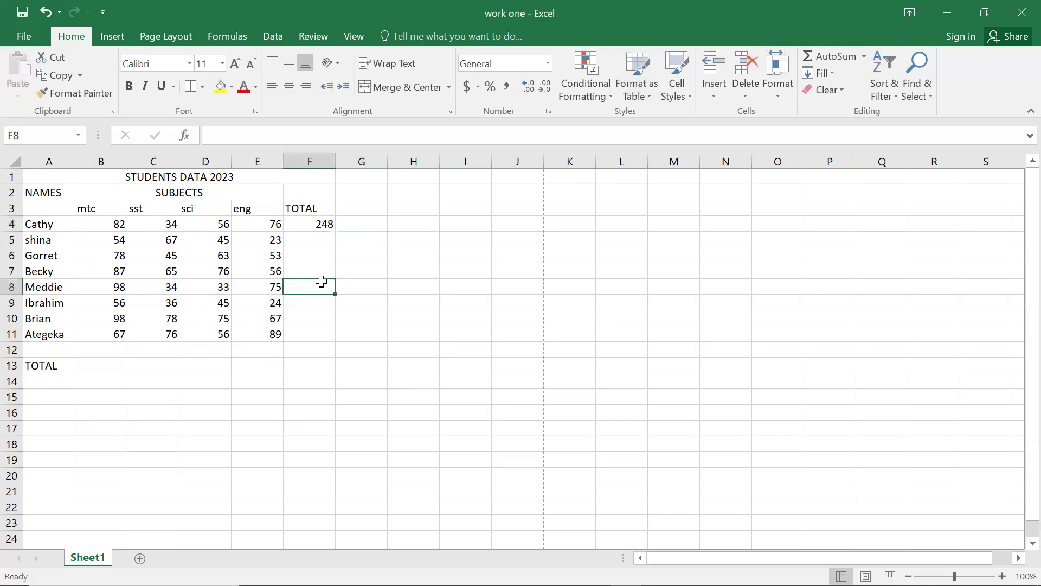
click(316, 226)
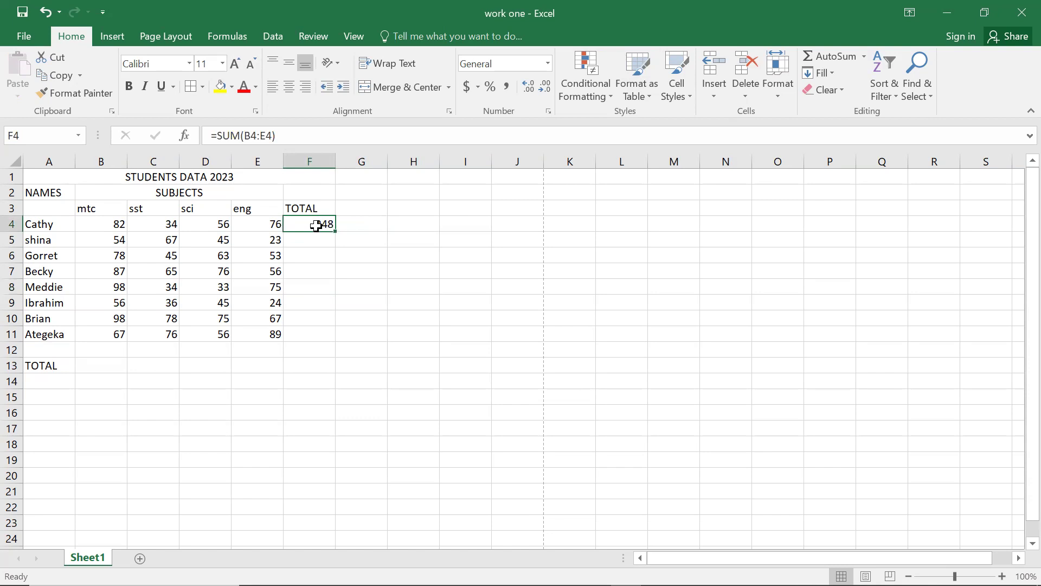